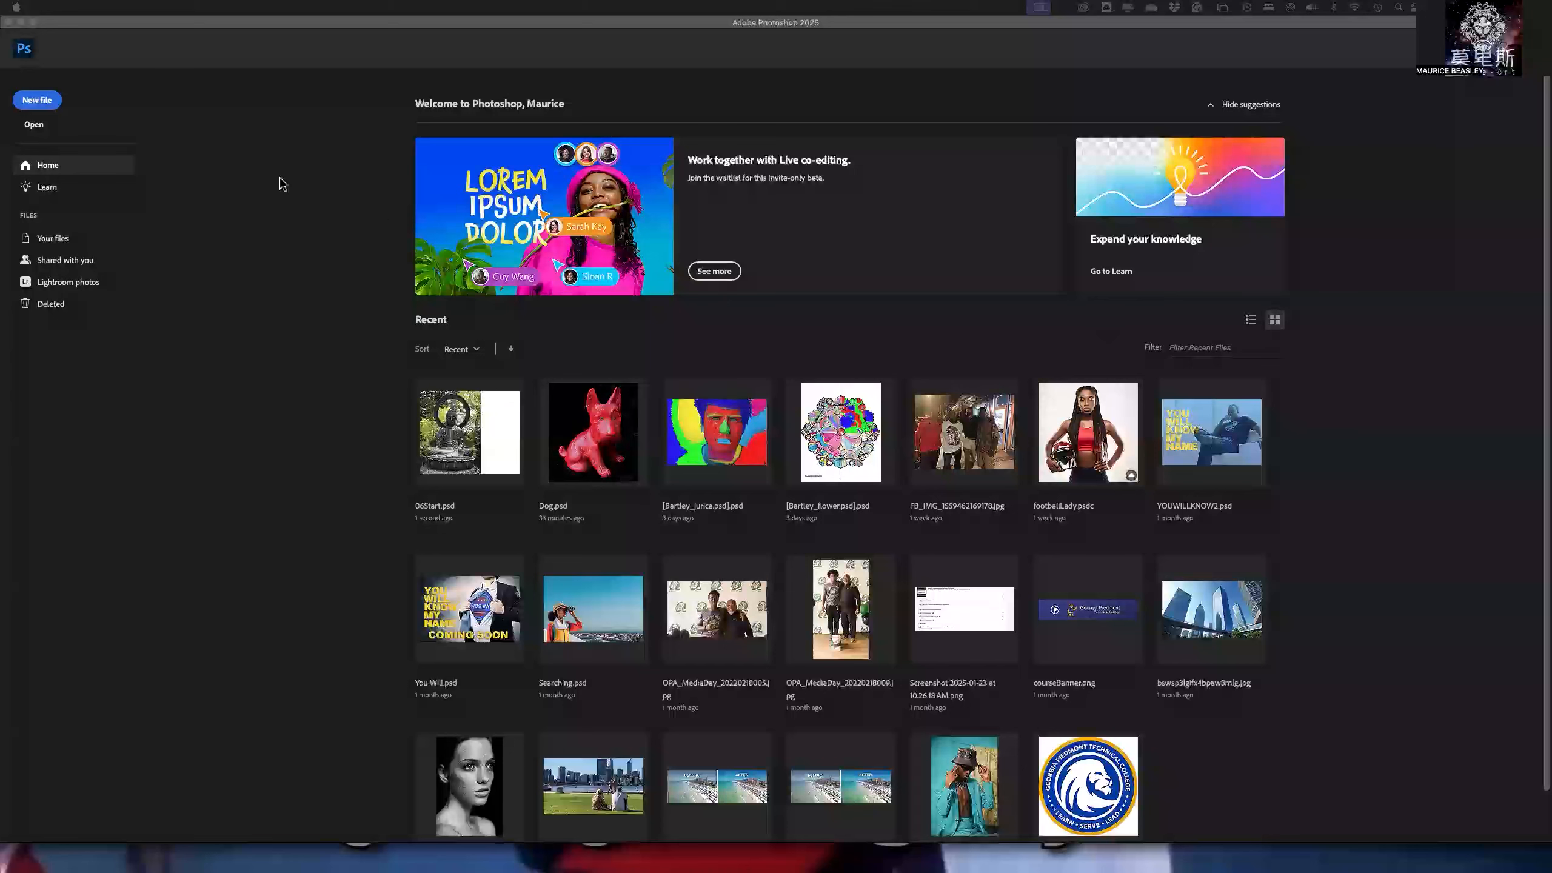
- Open badu.tc.jpg from the Lecture 05 Files folder and fit the whole photo in view
{"action": "left_click", "coordinate": [32, 129]}
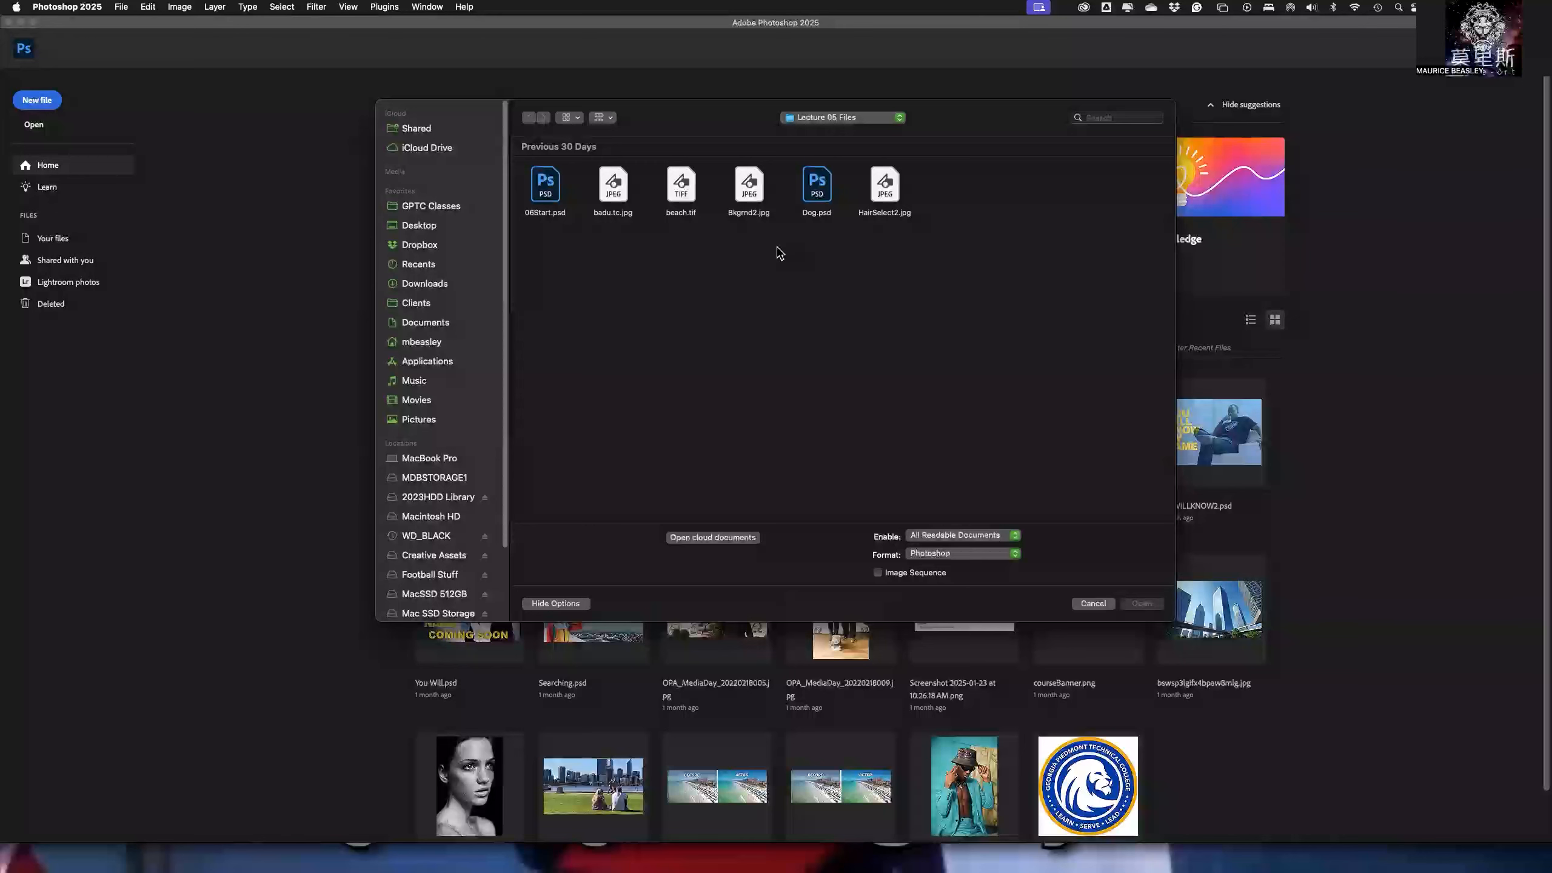
{"action": "left_click", "coordinate": [619, 193]}
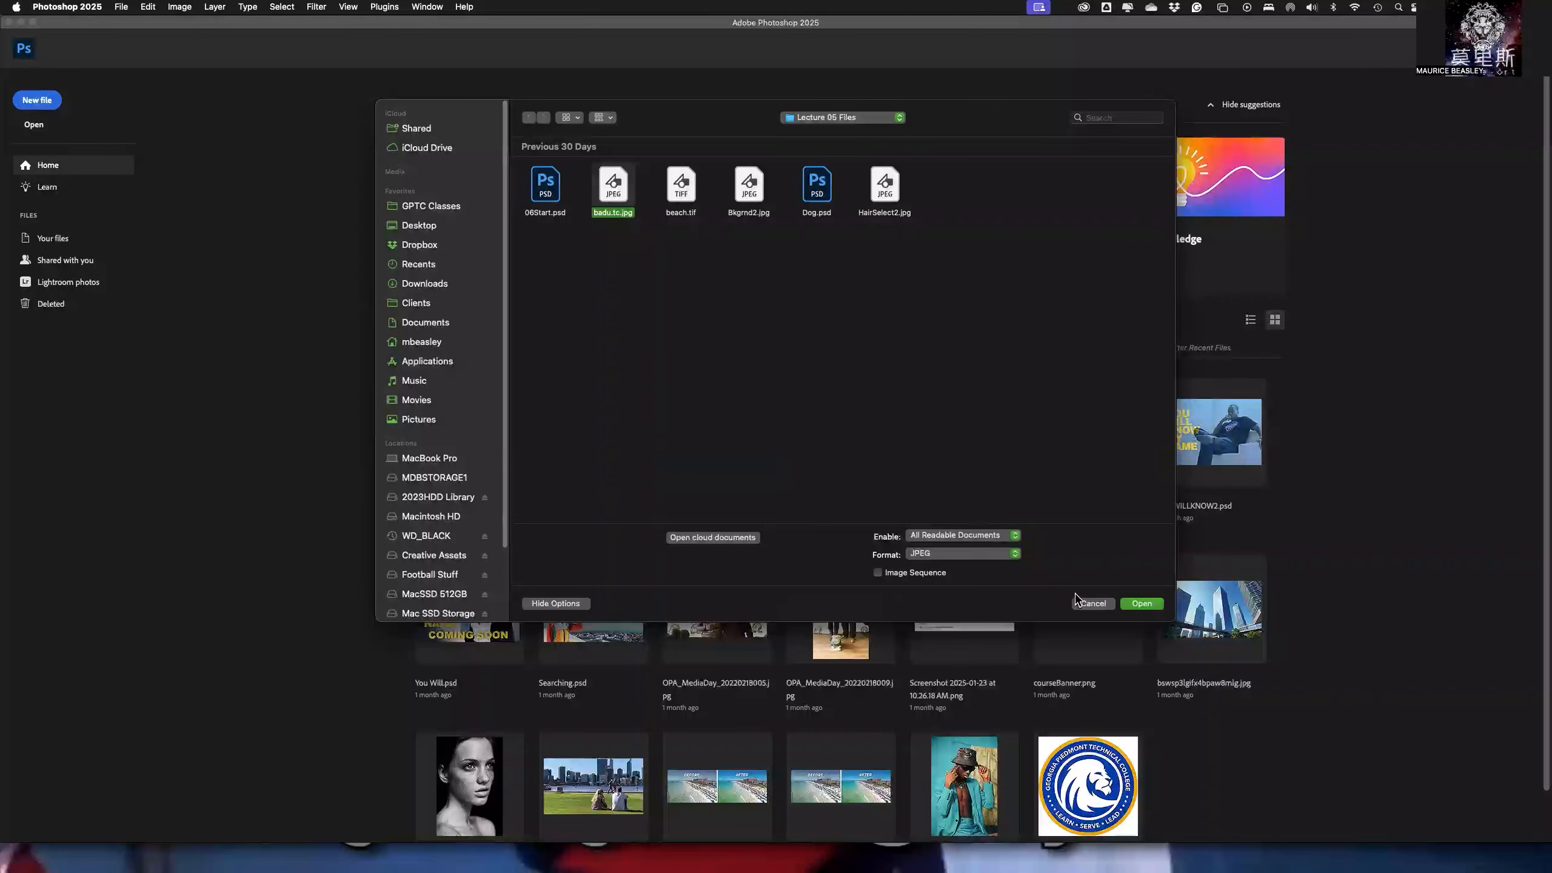
{"action": "left_click", "coordinate": [1142, 604]}
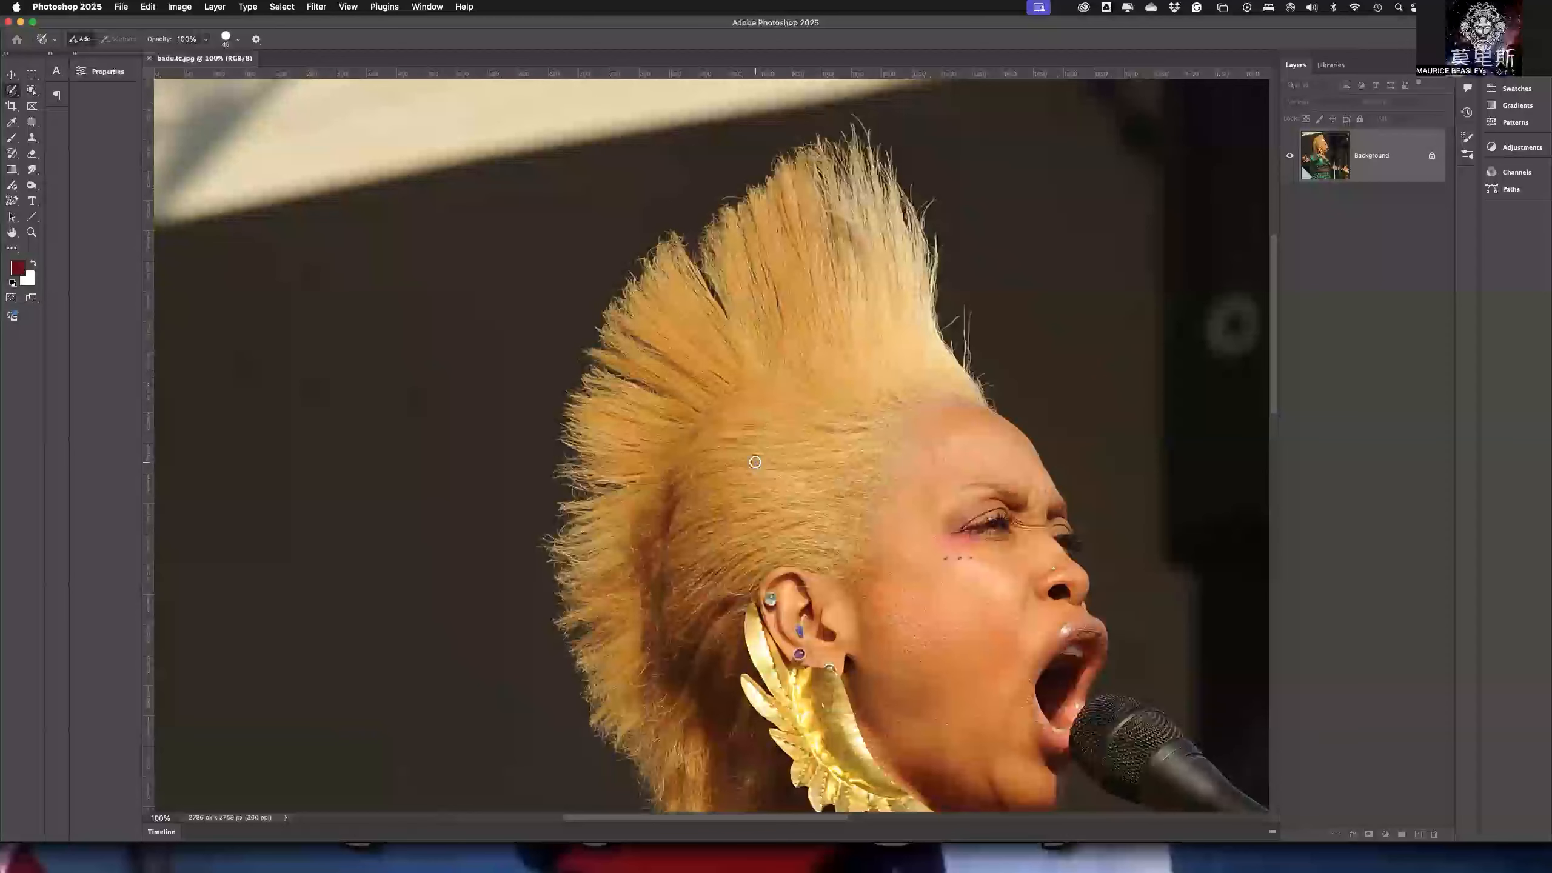
{"action": "key", "text": "super+minus"}
{"action": "key", "text": "super+minus"}
{"action": "key", "text": "super+minus"}
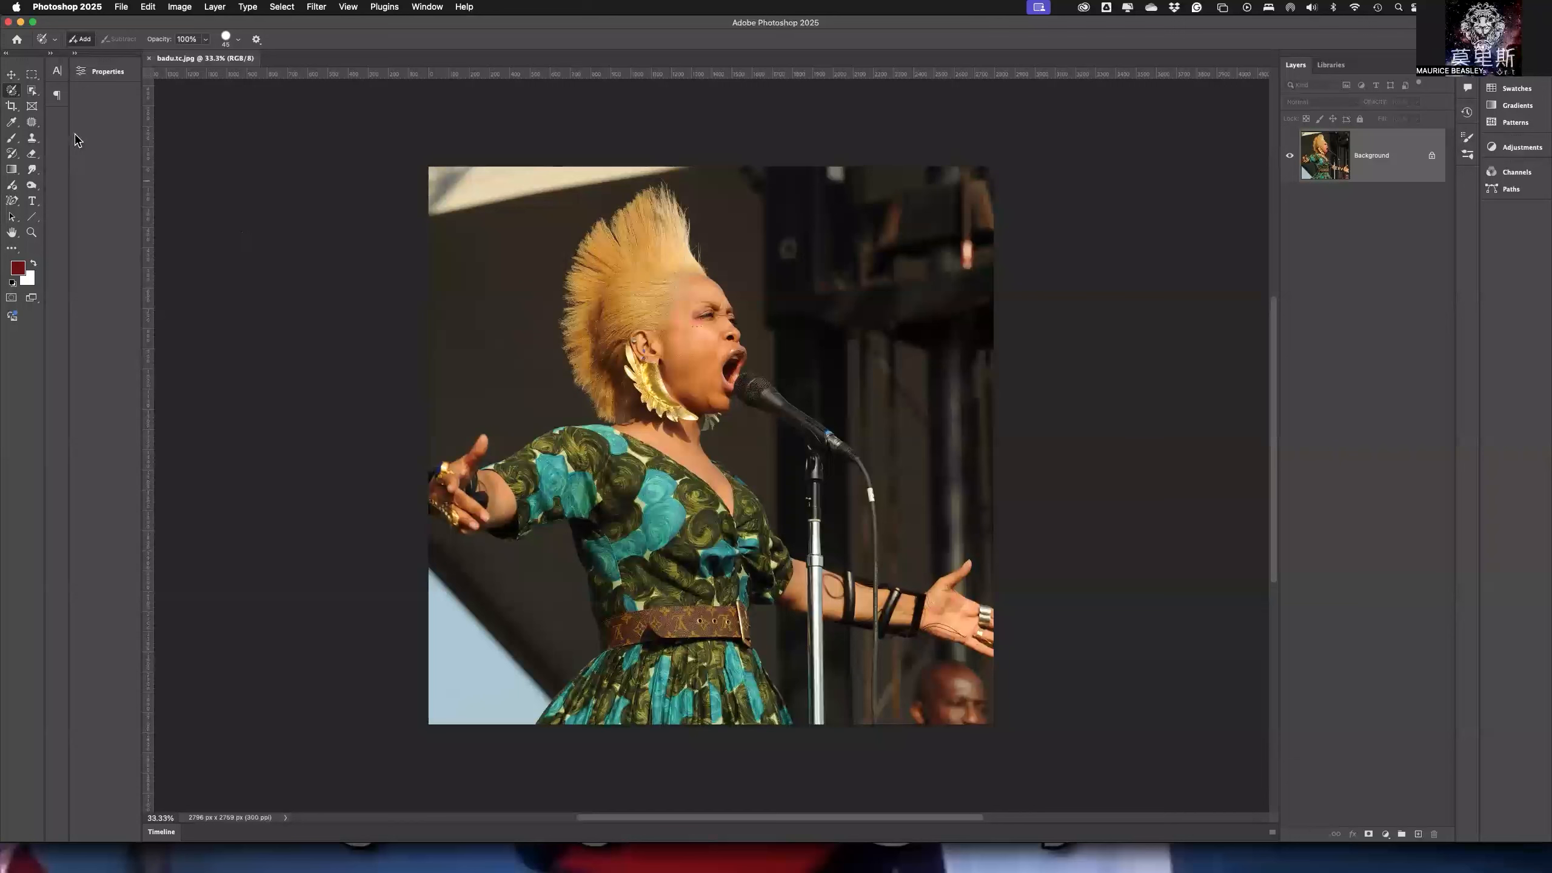
- Activate the Object Selection tool and review its Object Finder and overlay settings
{"action": "left_click", "coordinate": [32, 90]}
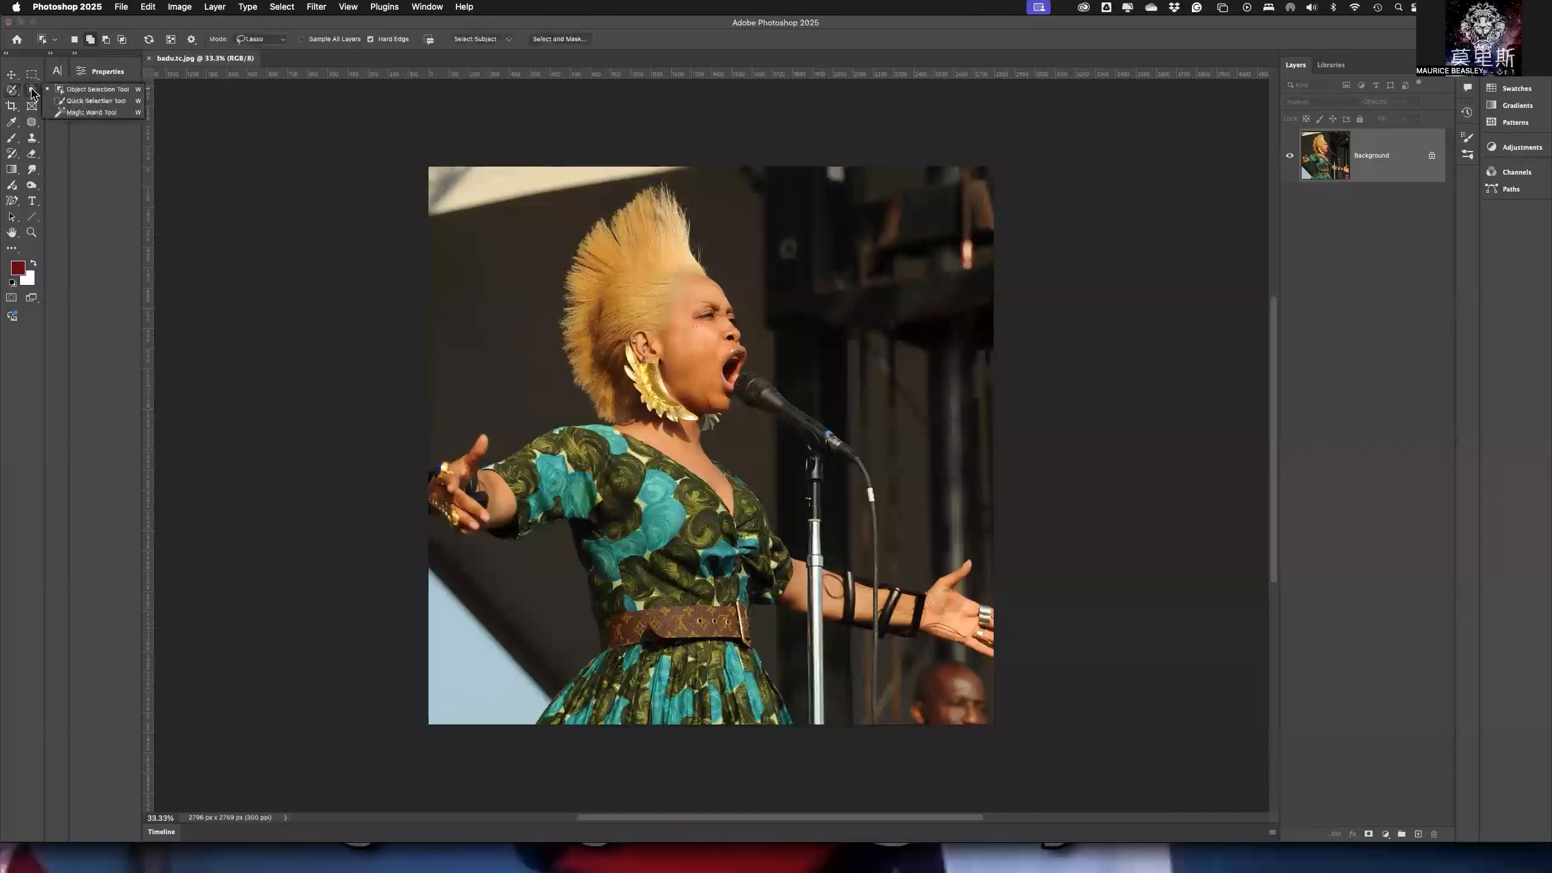
{"action": "left_click", "coordinate": [106, 91]}
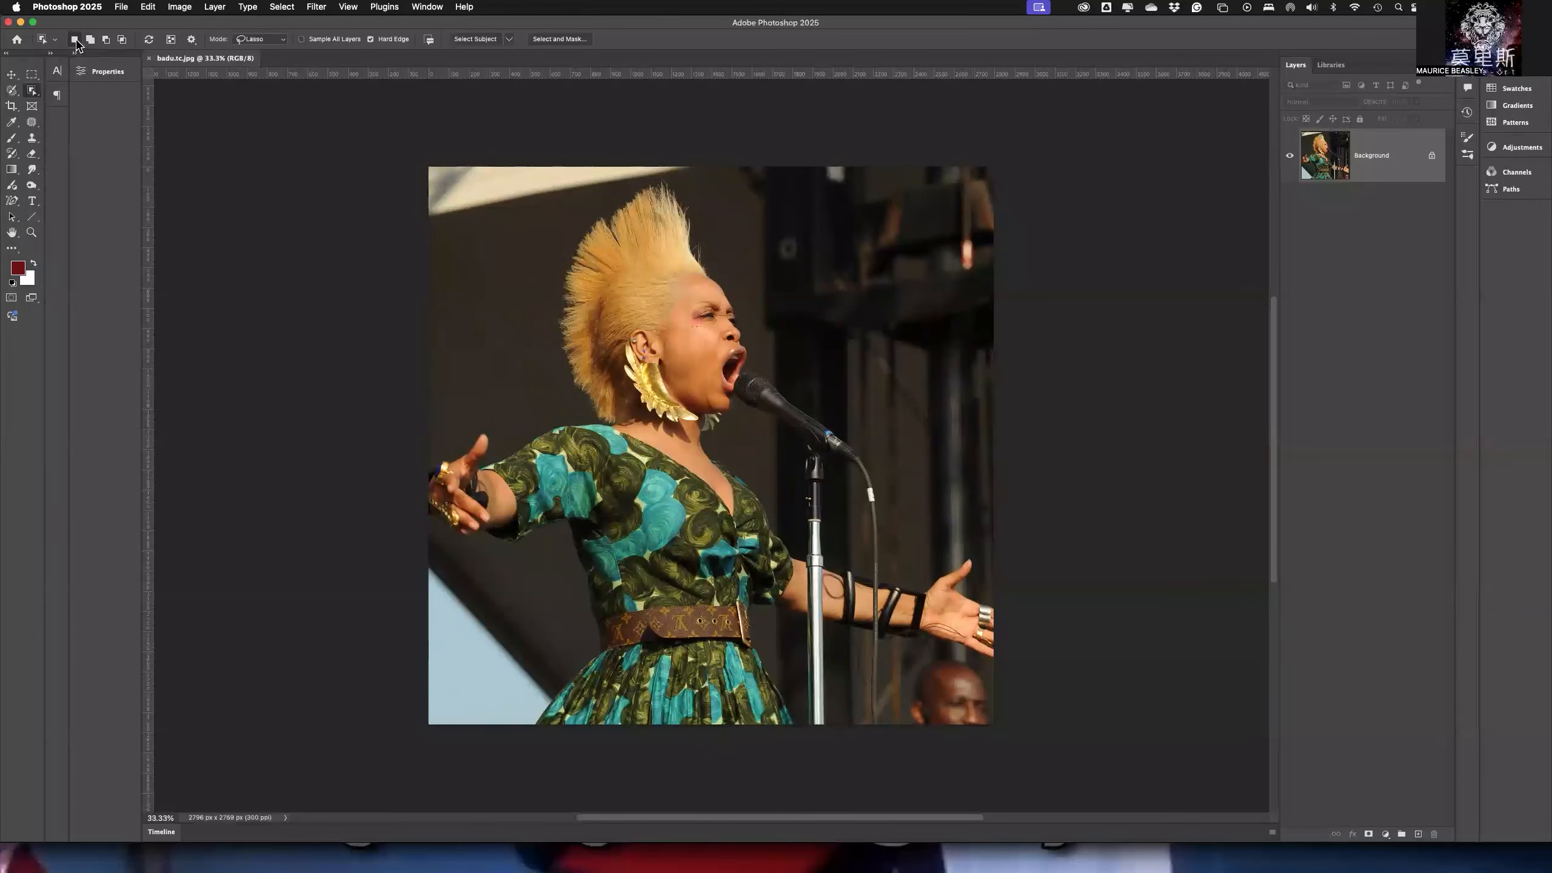
{"action": "left_click", "coordinate": [191, 40]}
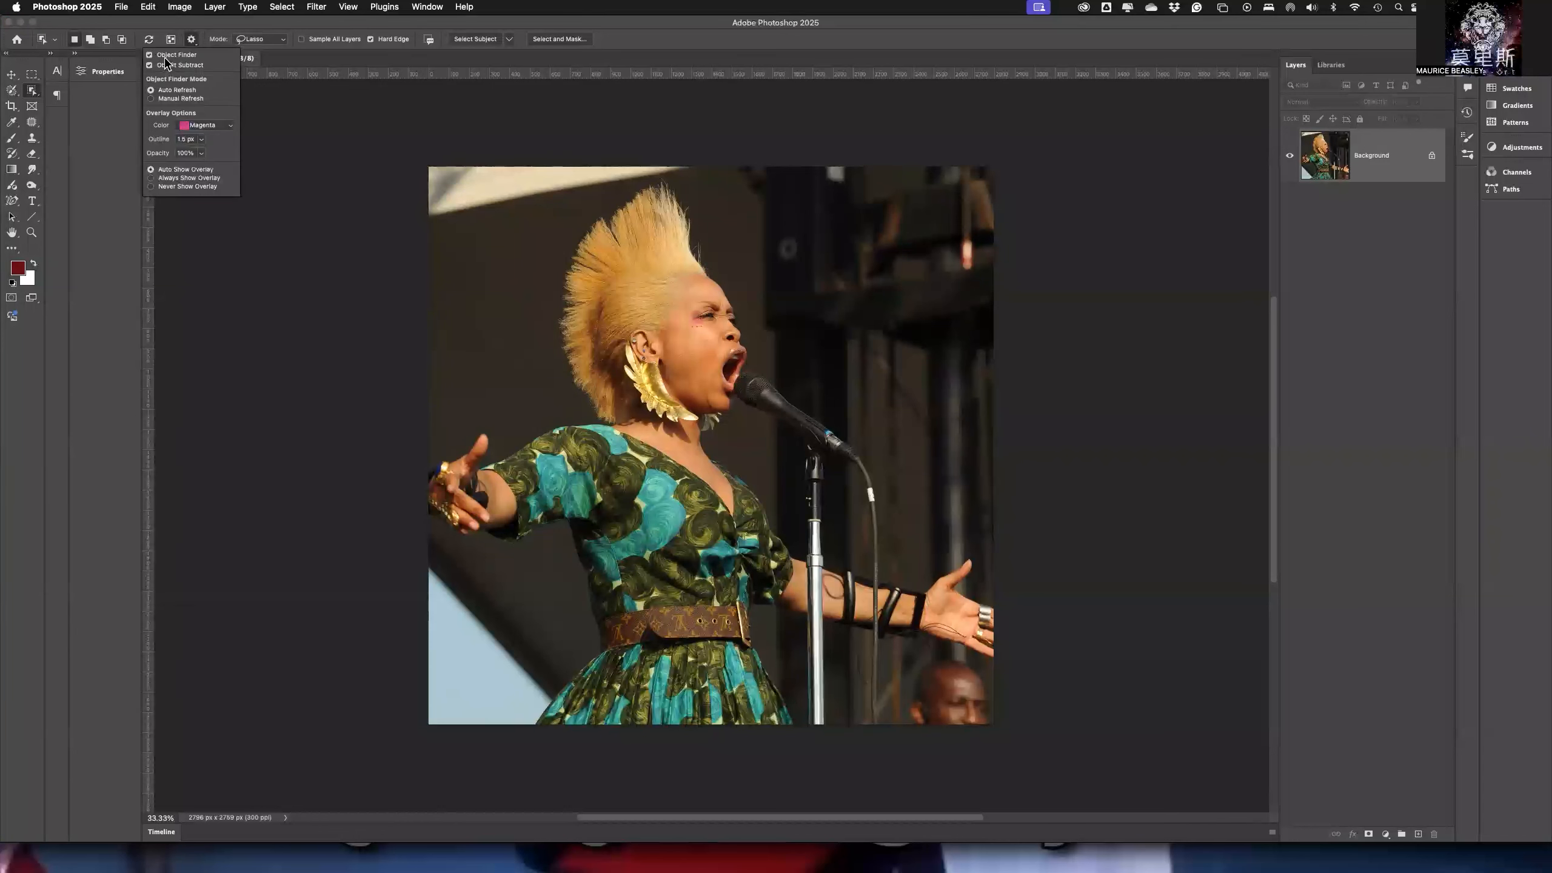
{"action": "left_click", "coordinate": [205, 41]}
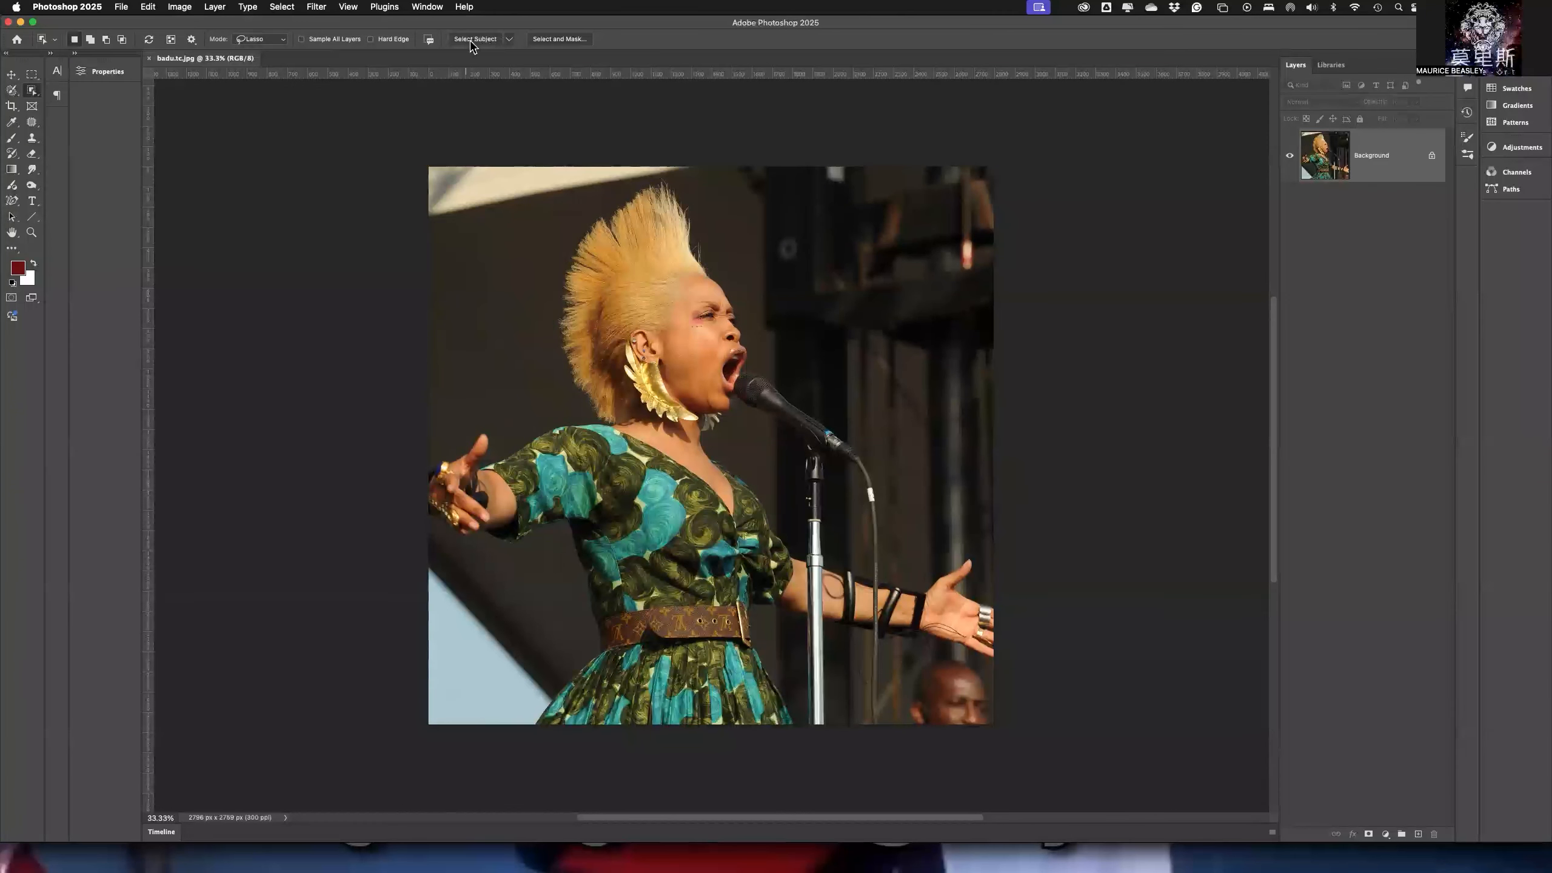
- Check the Select Subject processing options and try selecting the singer with the Object Selection tool
{"action": "left_click", "coordinate": [507, 40]}
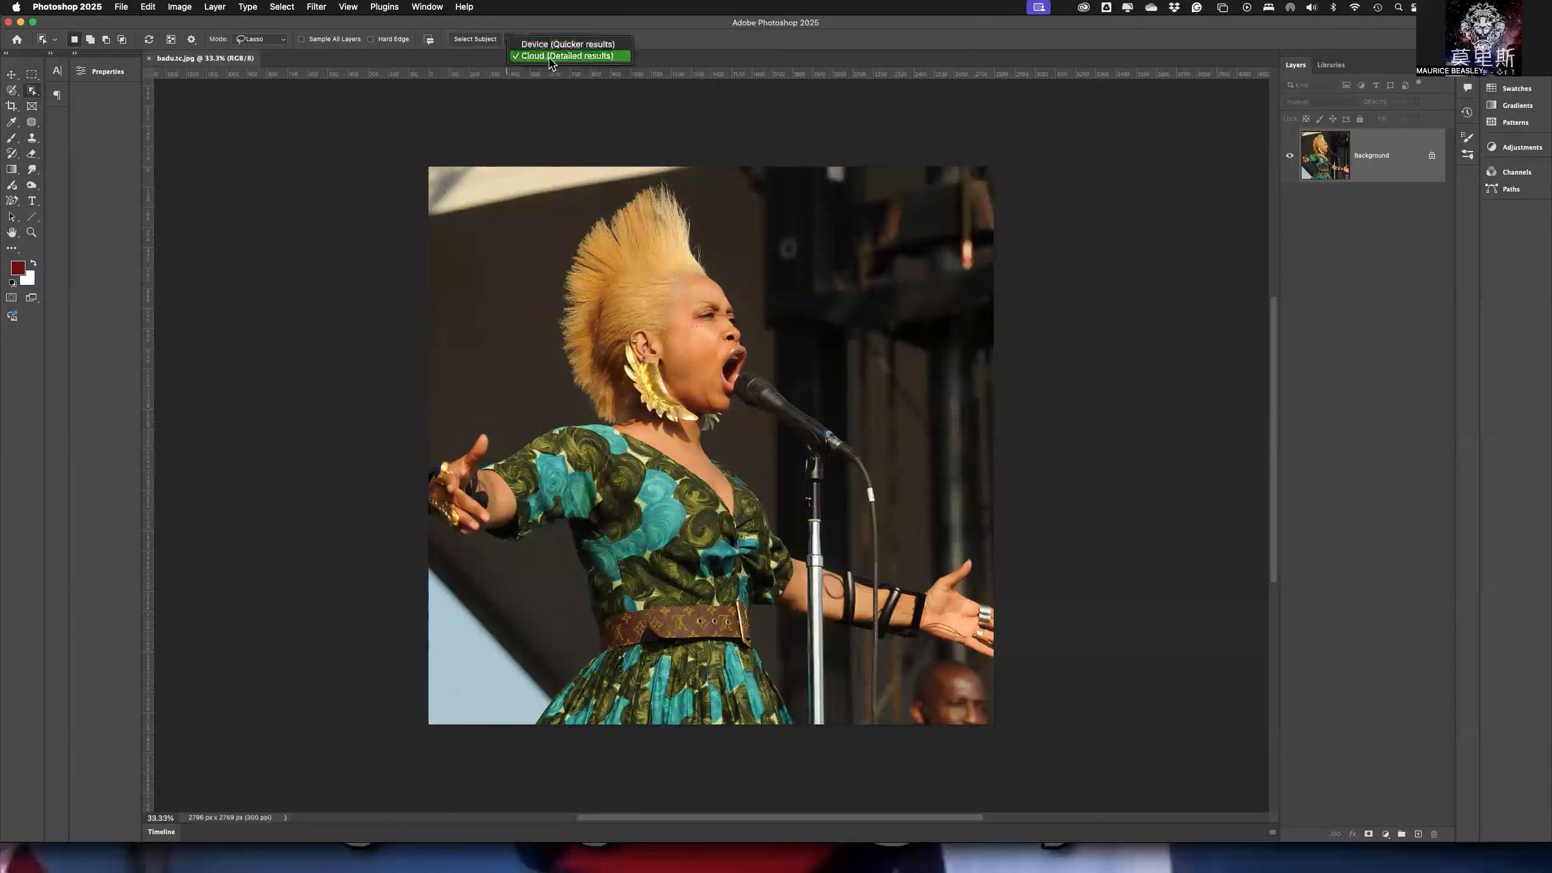
{"action": "left_click", "coordinate": [525, 28]}
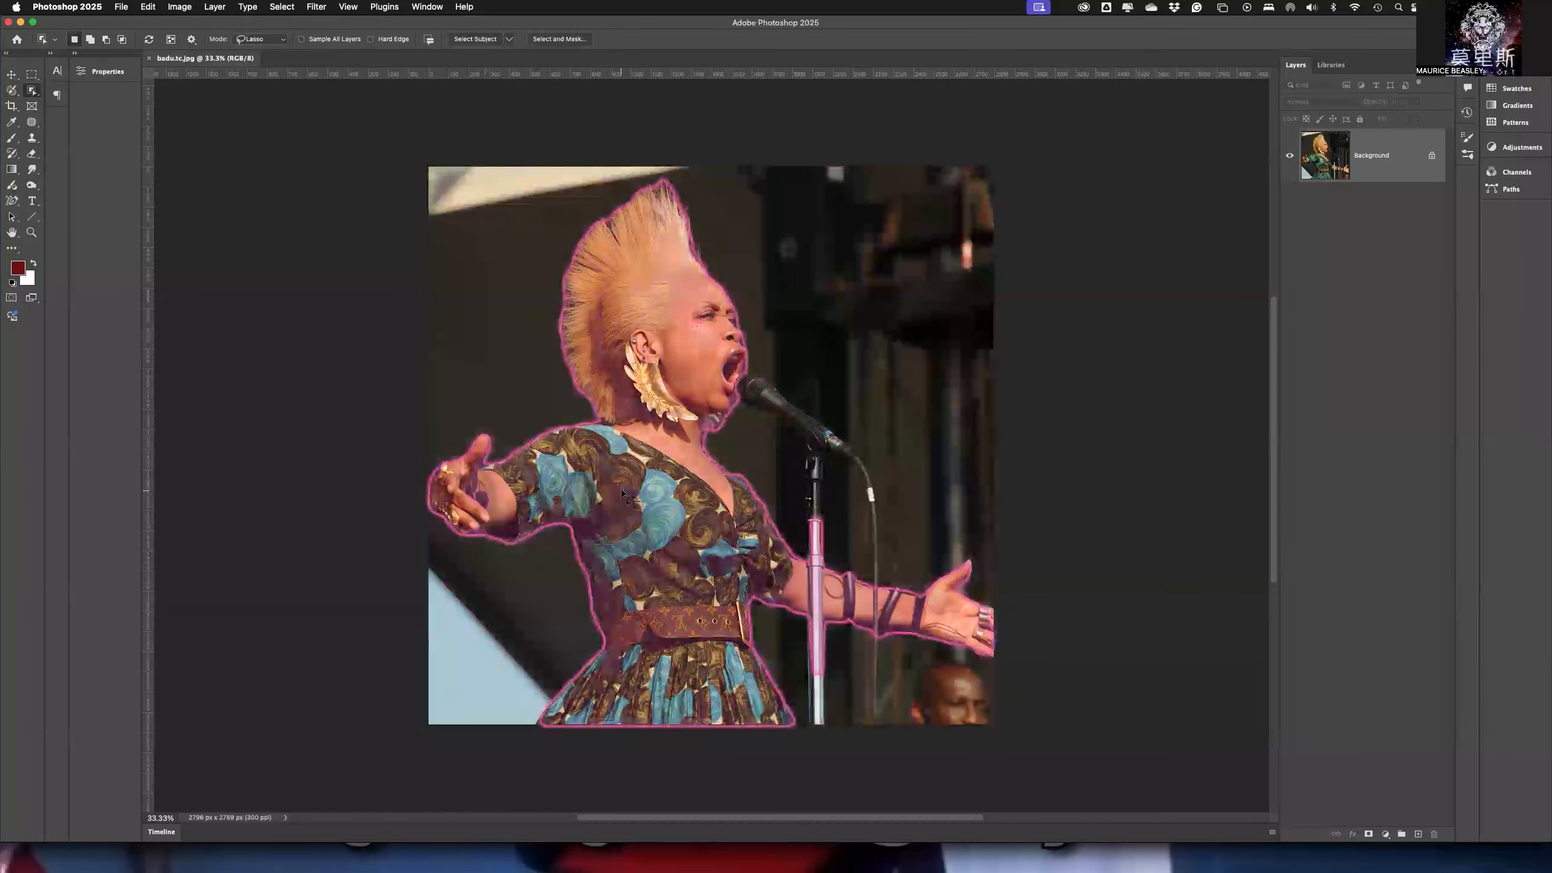
{"action": "left_click", "coordinate": [672, 527]}
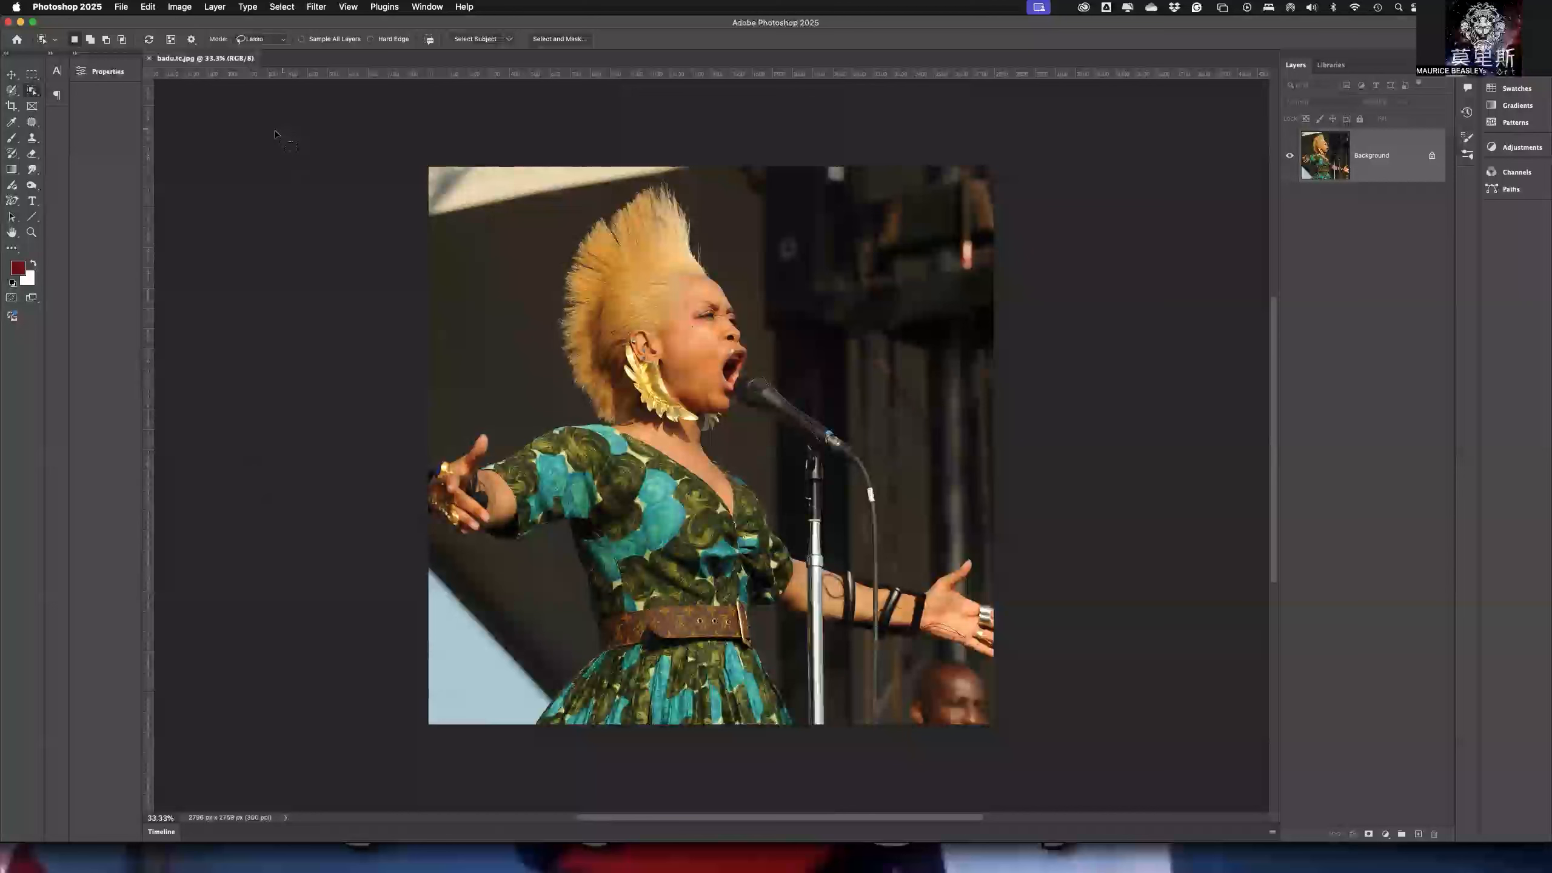
- Select the singer and microphone automatically with the Select Subject command
{"action": "left_click", "coordinate": [281, 7]}
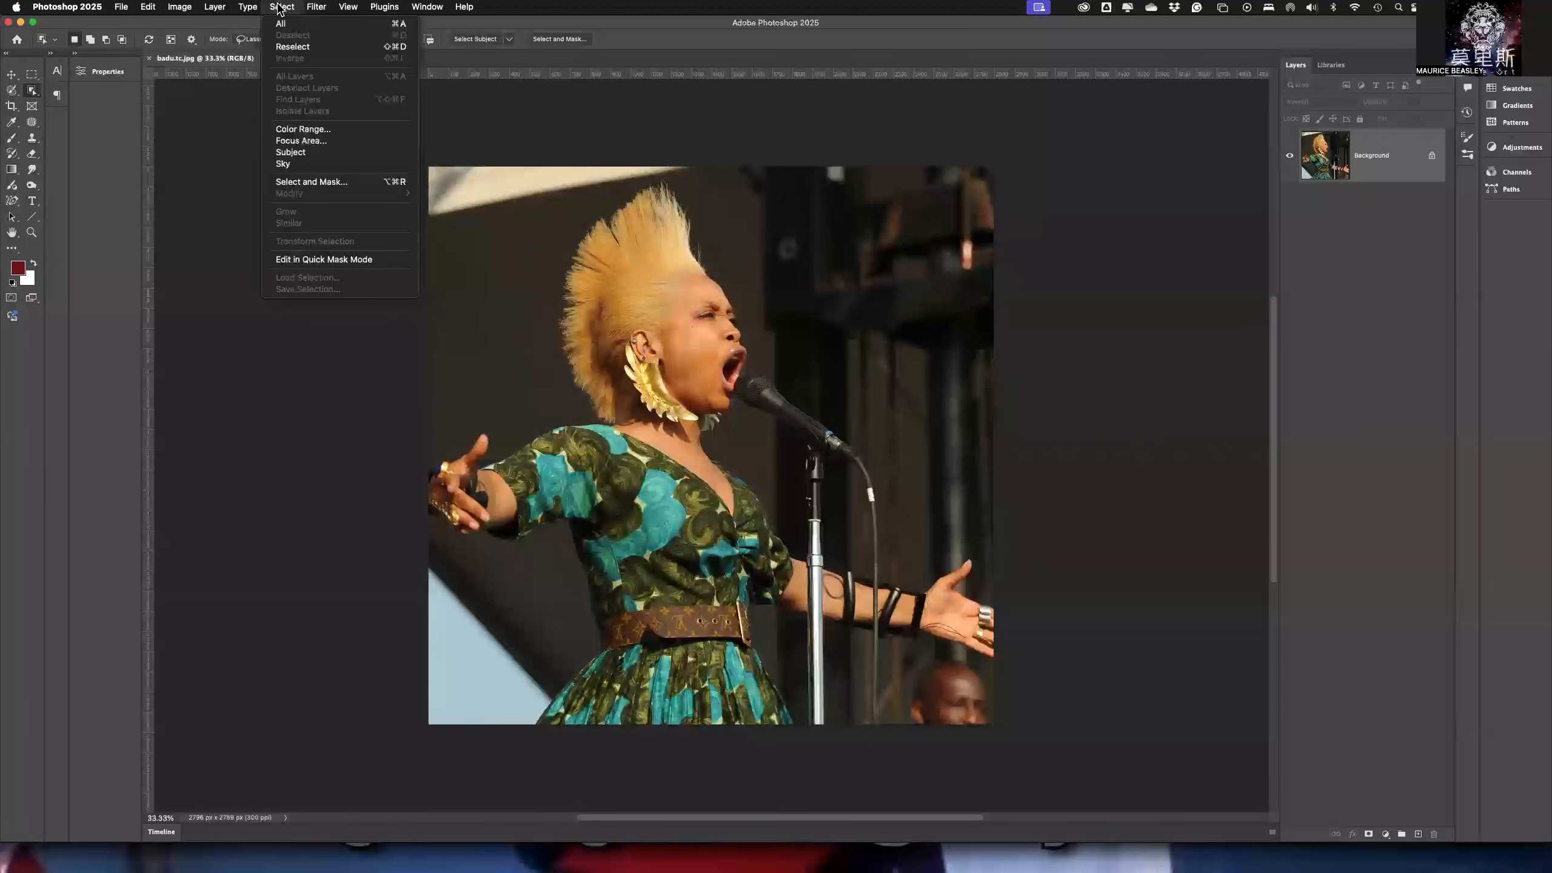
{"action": "left_click", "coordinate": [330, 157]}
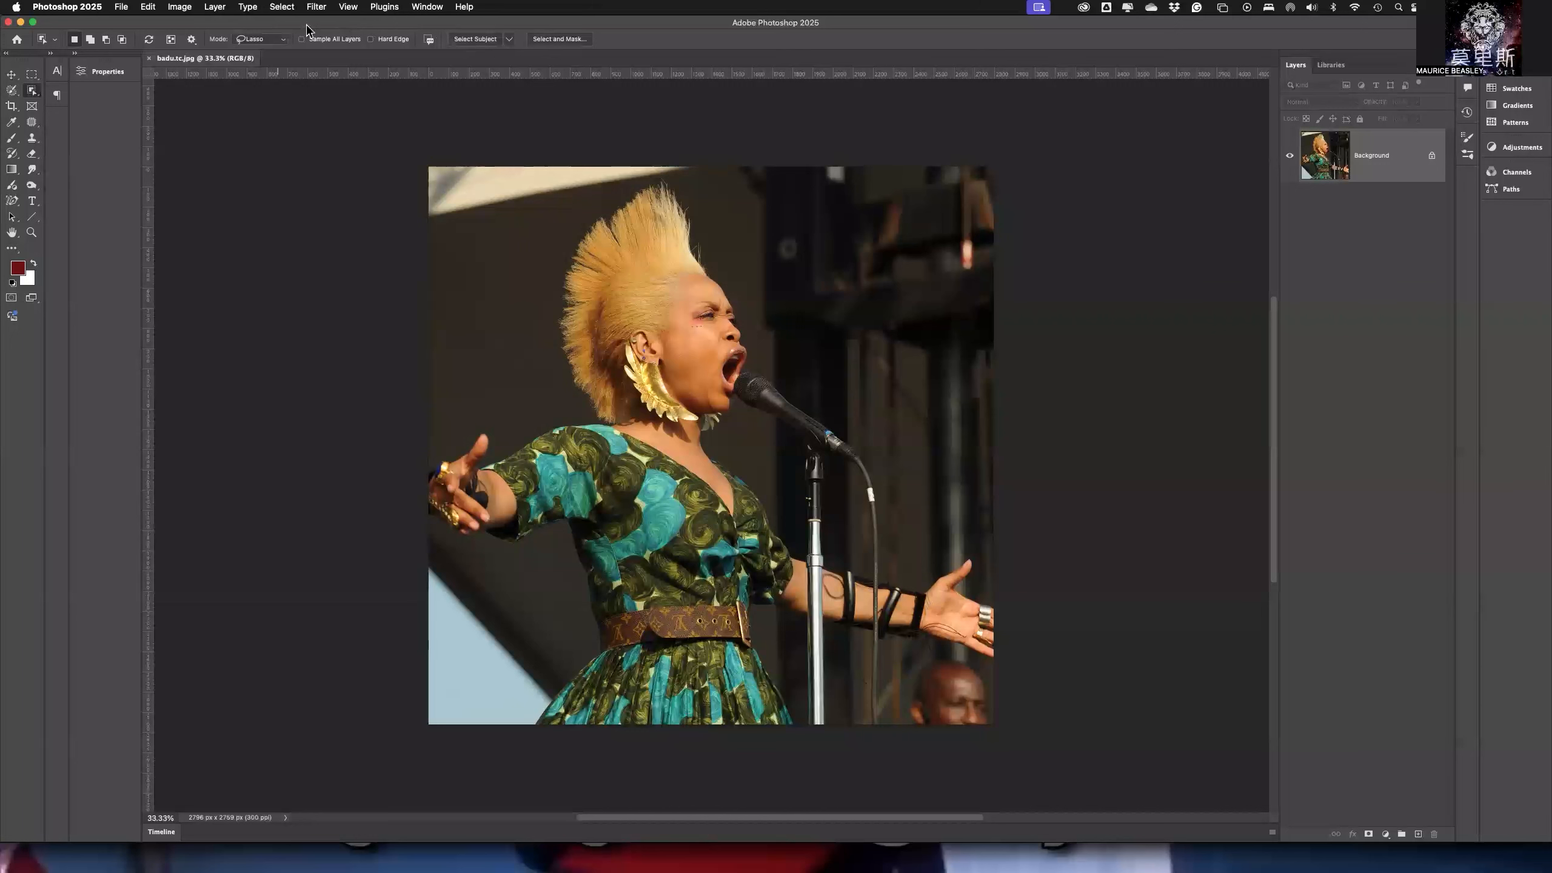
{"action": "left_click", "coordinate": [276, 8]}
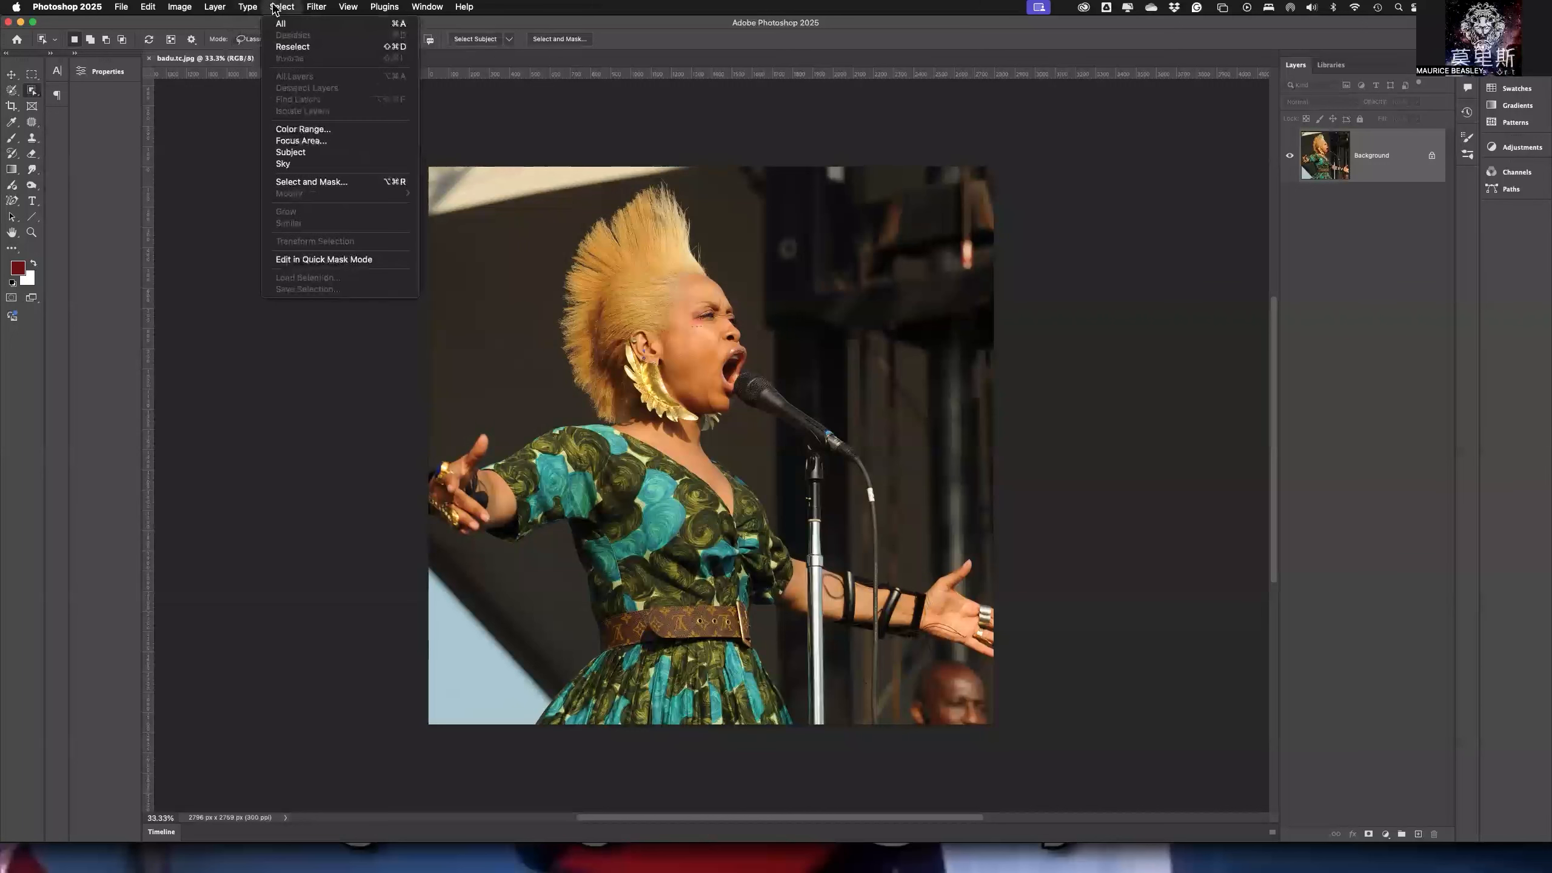
{"action": "left_click", "coordinate": [317, 158]}
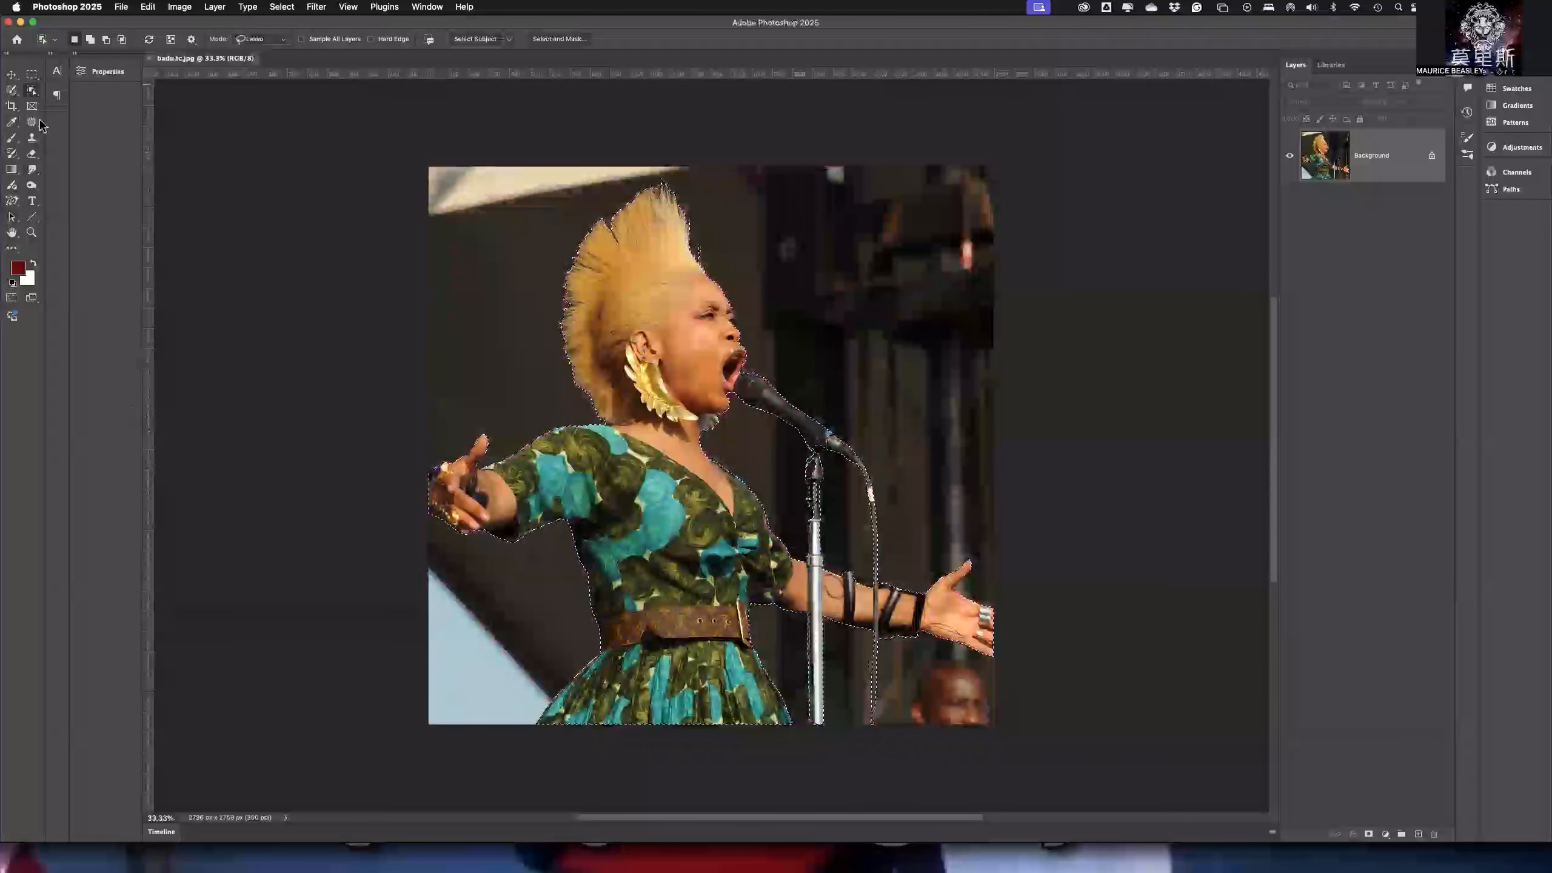
- Switch to the Quick Selection tool and save the active selection as a new channel named badu
{"action": "right_click", "coordinate": [33, 96]}
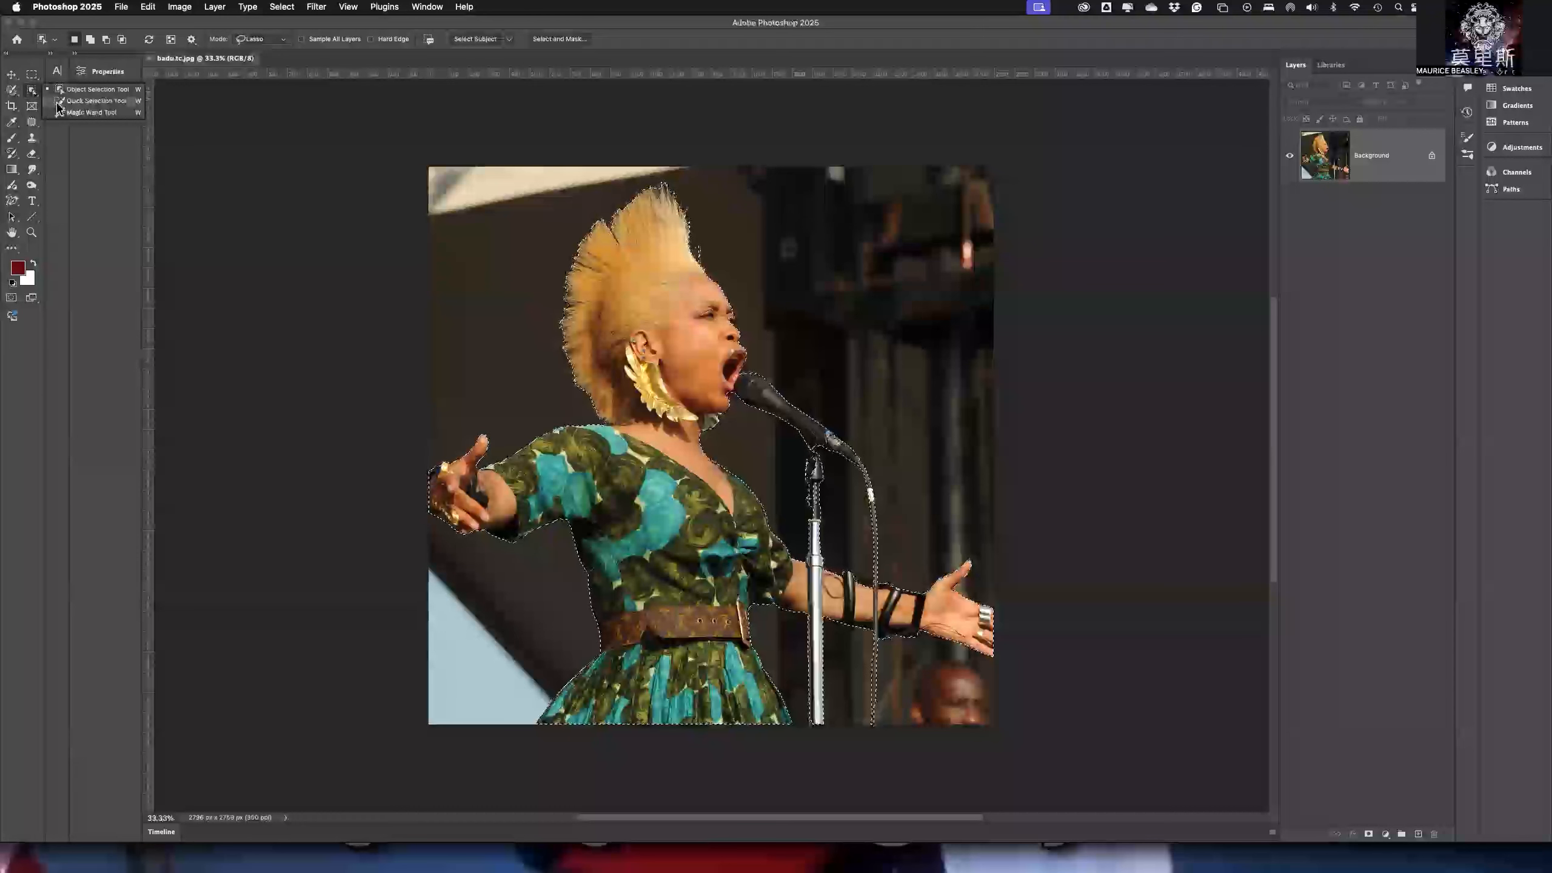
{"action": "left_click", "coordinate": [58, 101]}
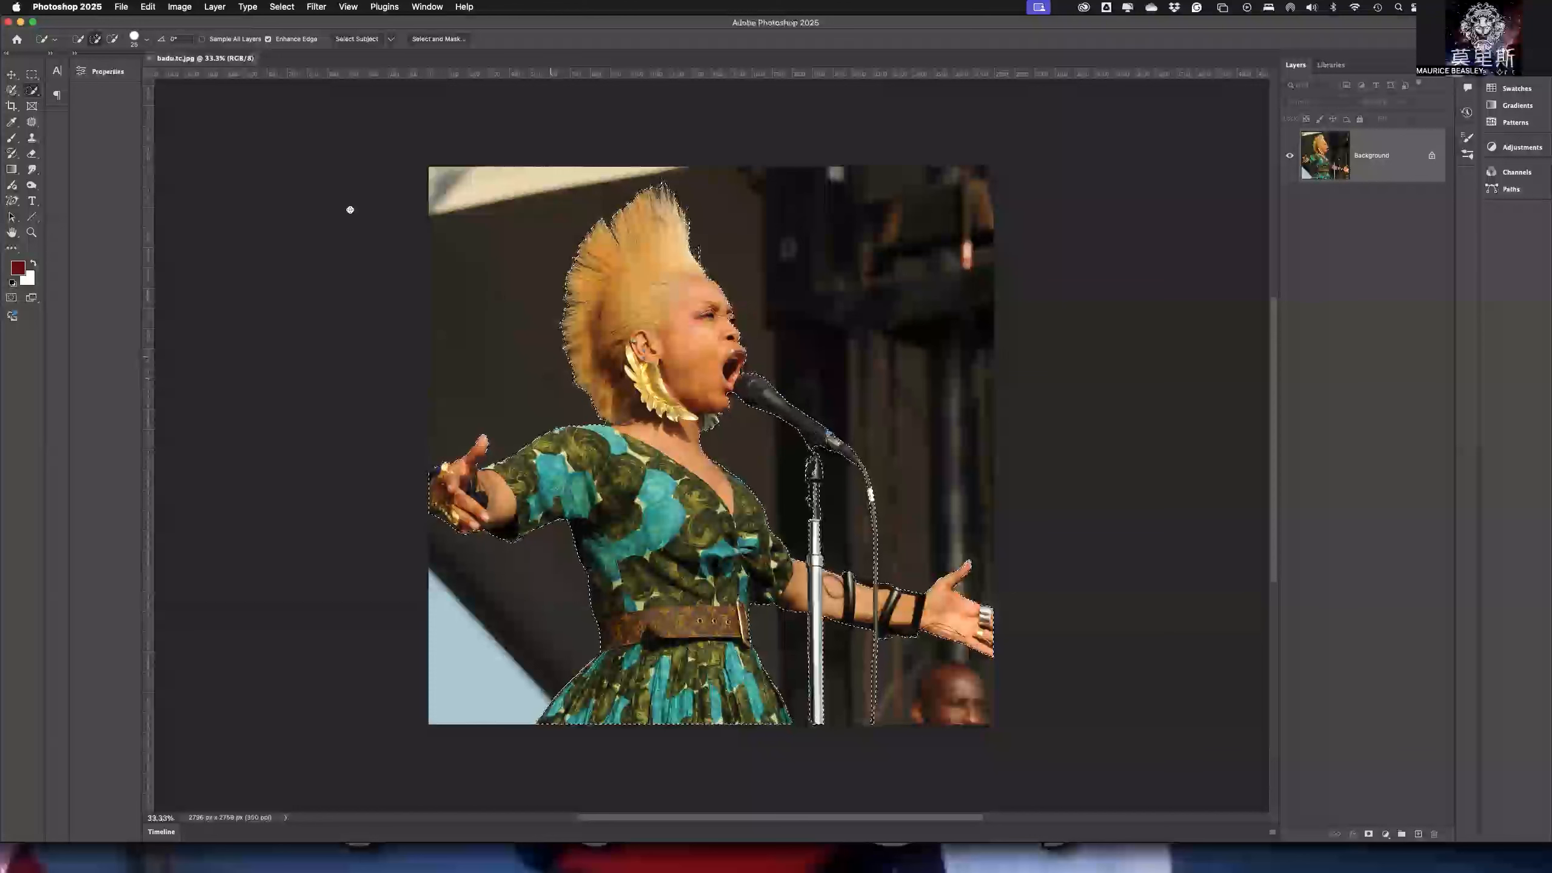
{"action": "left_click", "coordinate": [275, 7]}
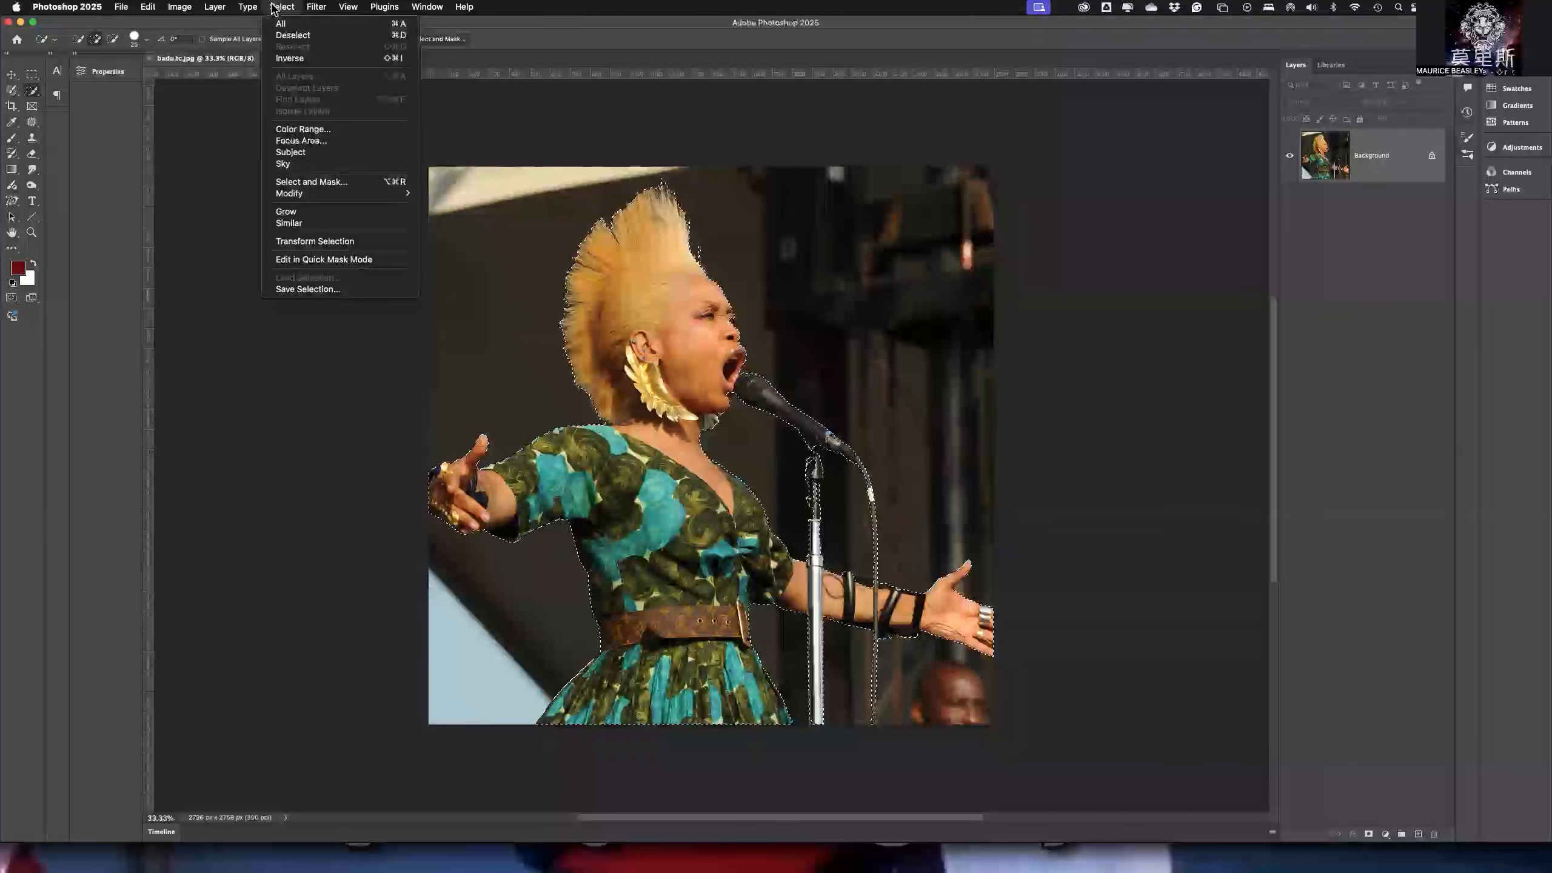
{"action": "left_click", "coordinate": [345, 291]}
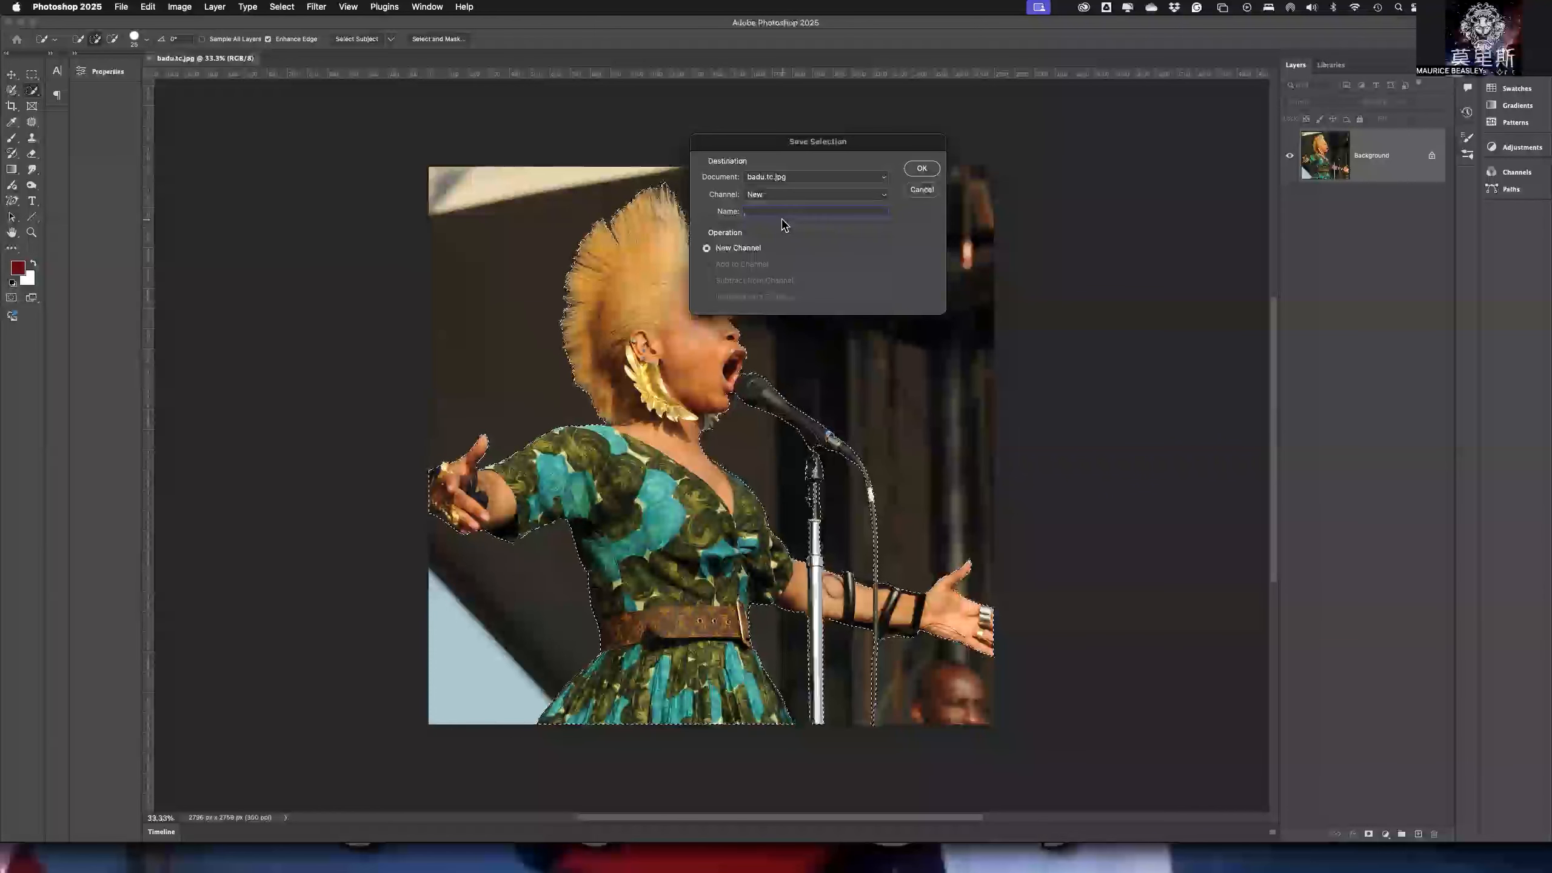
{"action": "type", "text": "badu"}
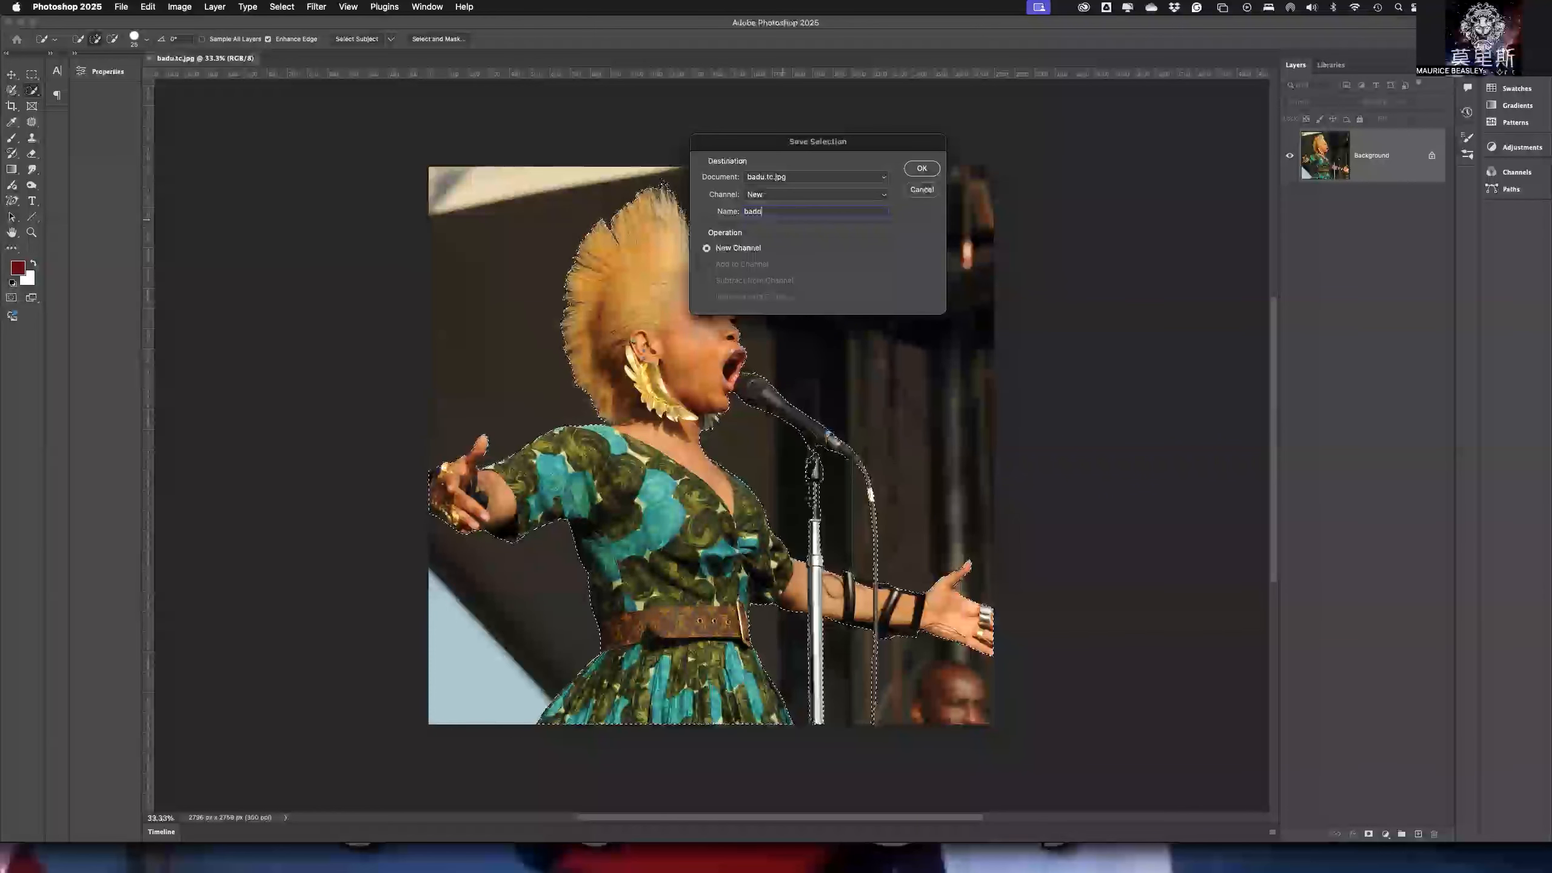
{"action": "left_click", "coordinate": [918, 171]}
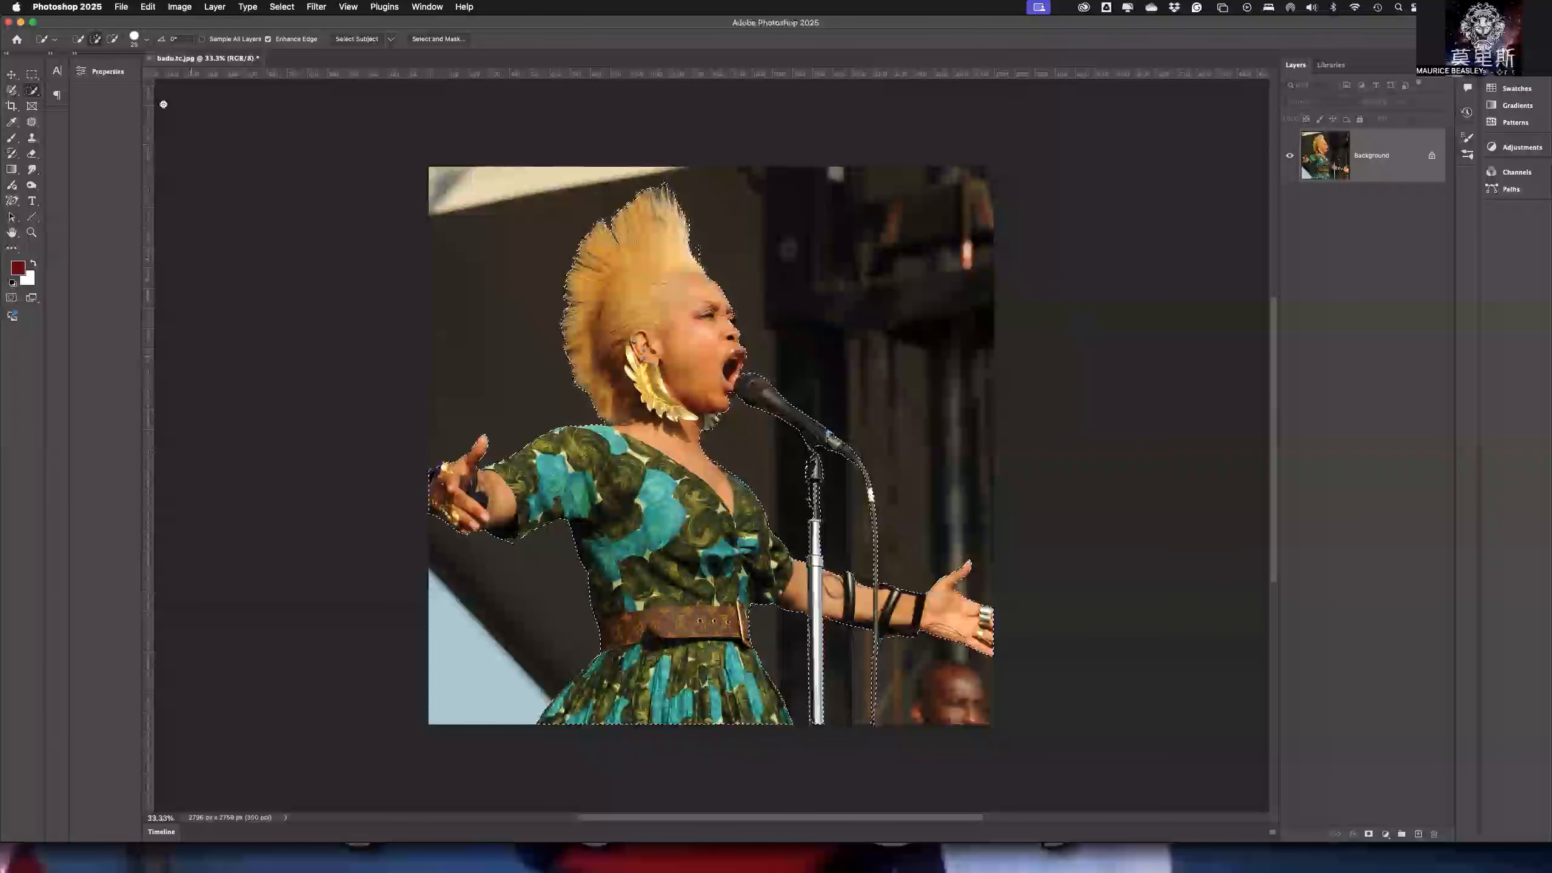
- Save the document to the Desktop as badu.tc.psd in Photoshop format
{"action": "left_click", "coordinate": [118, 7]}
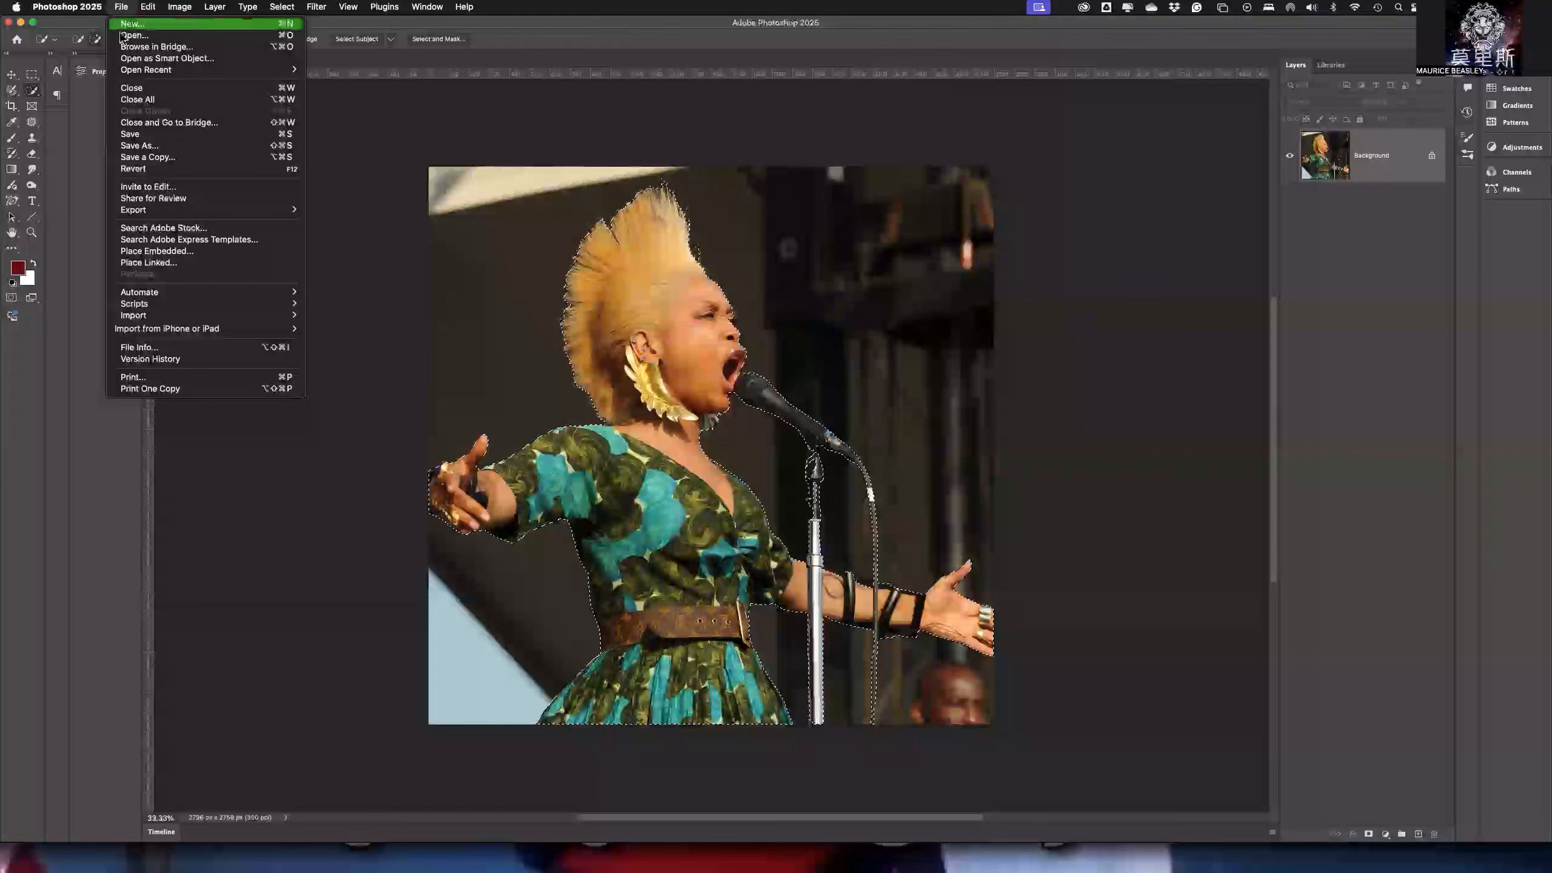
{"action": "left_click", "coordinate": [170, 148]}
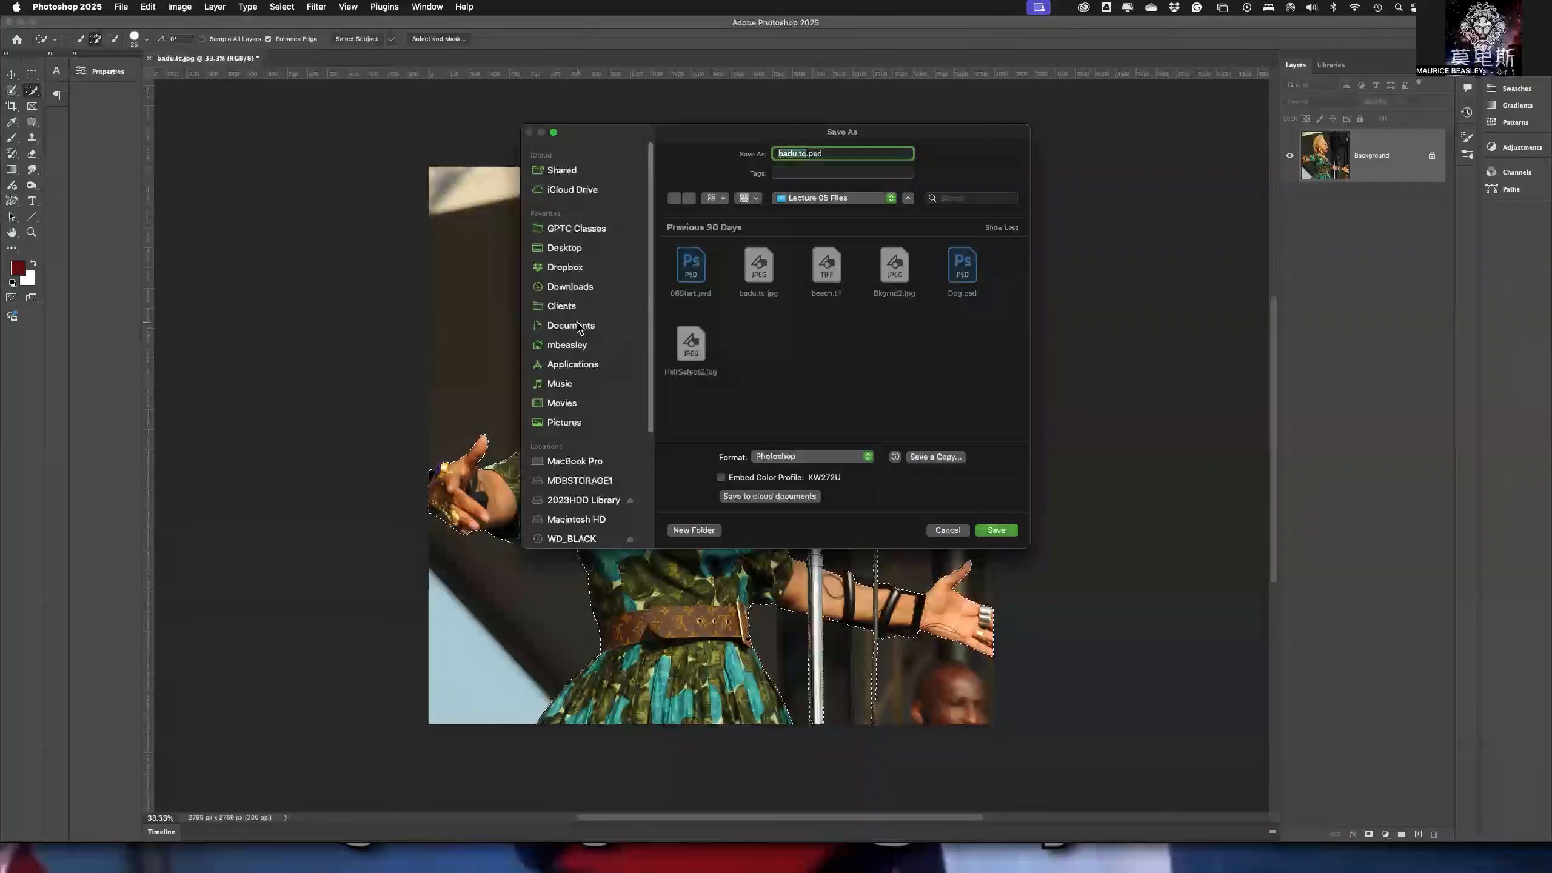
{"action": "left_click", "coordinate": [570, 250]}
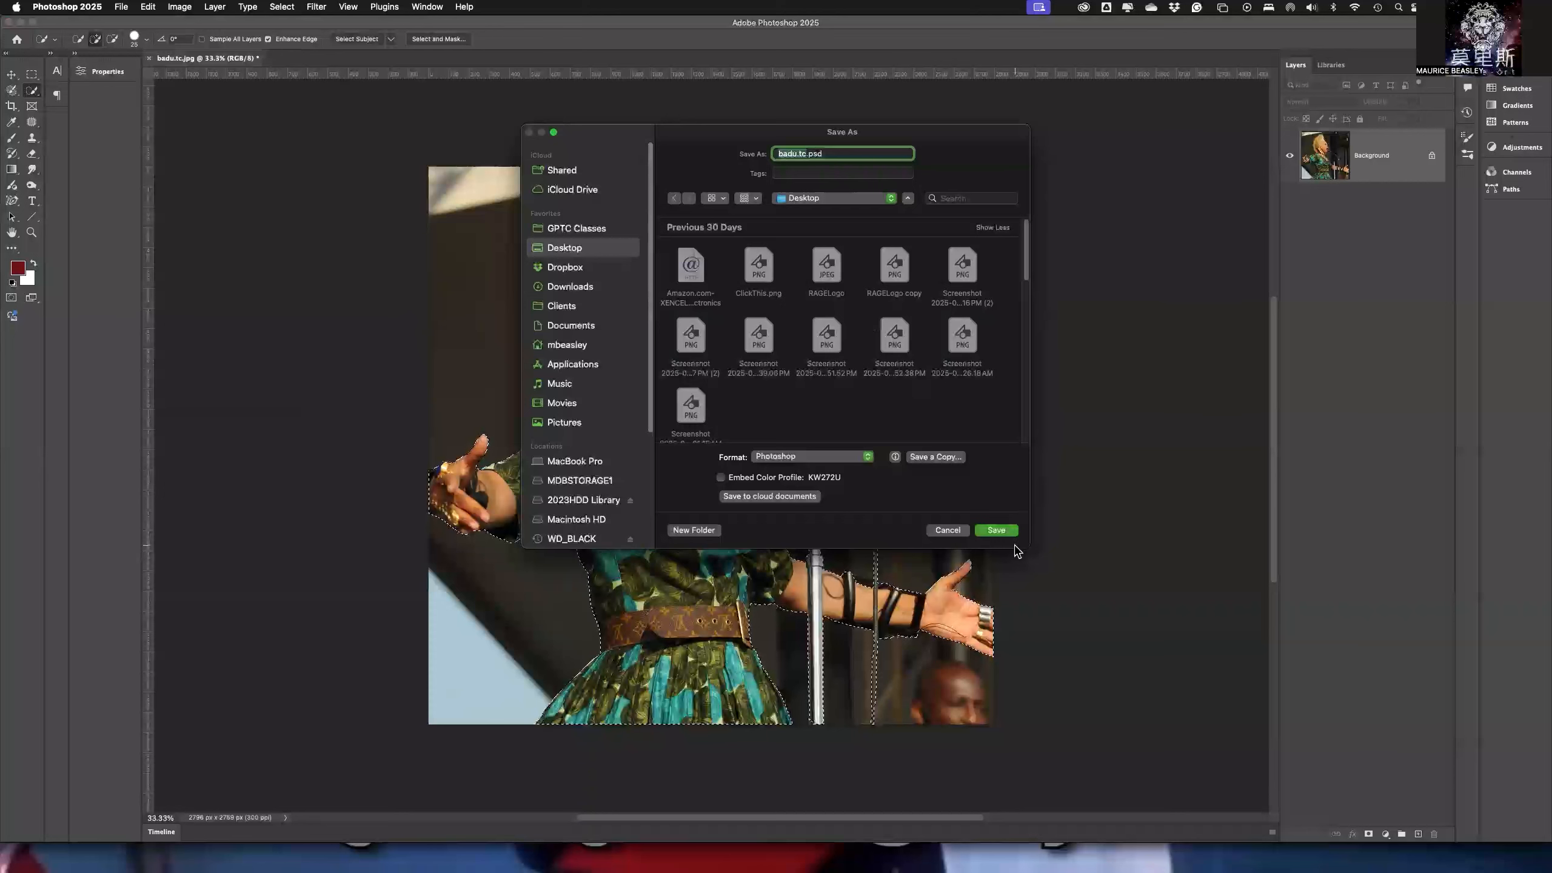
{"action": "left_click", "coordinate": [996, 530]}
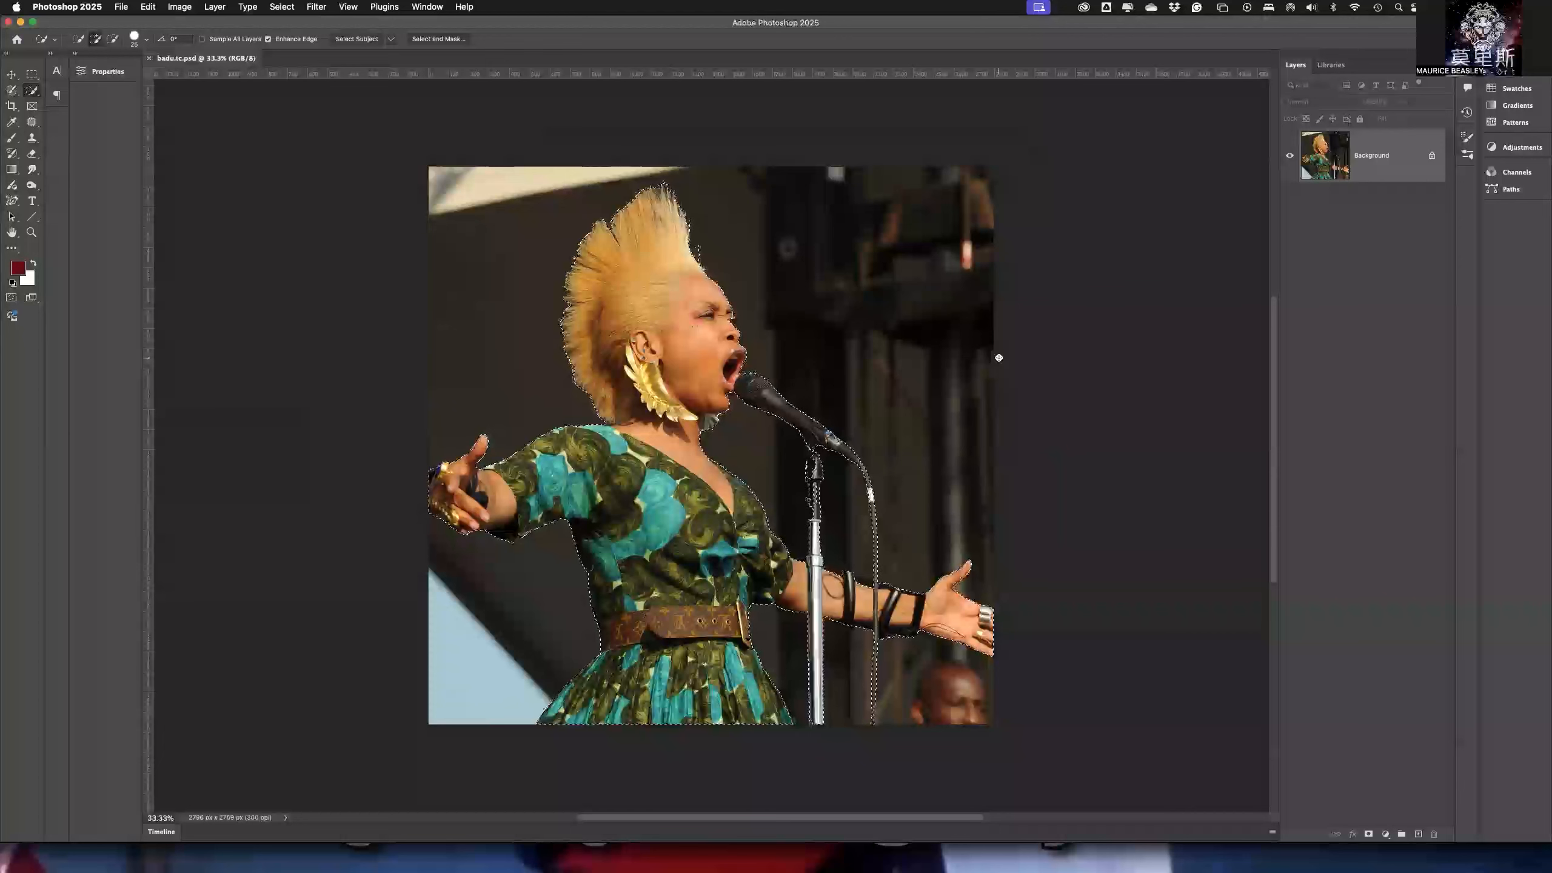
- Deselect everything and load the saved badu channel as a new selection
{"action": "key", "text": "super+d"}
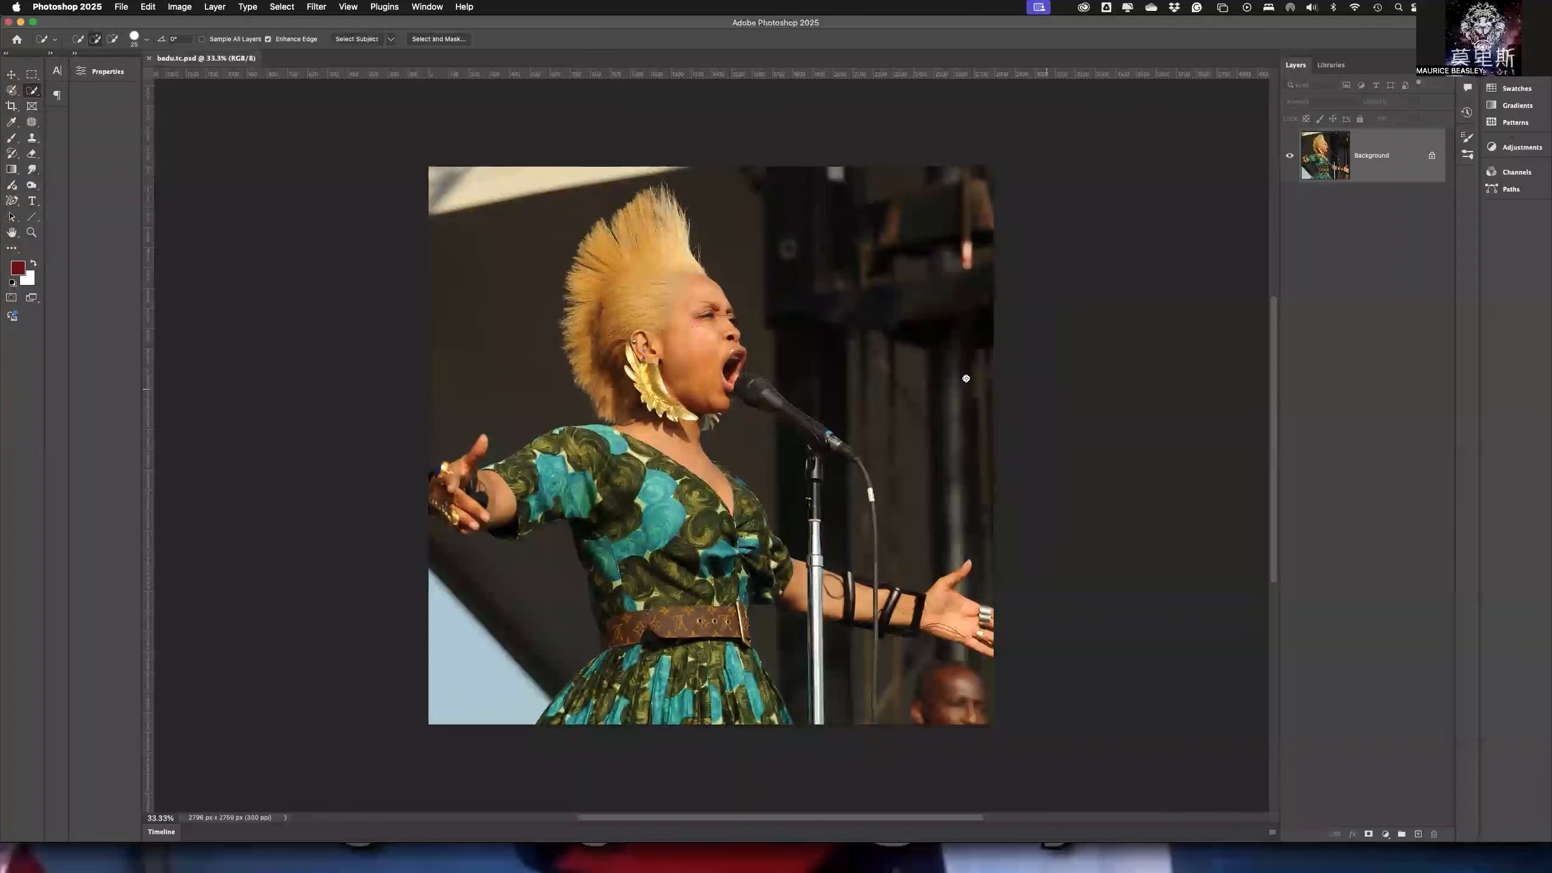
{"action": "left_click", "coordinate": [280, 8]}
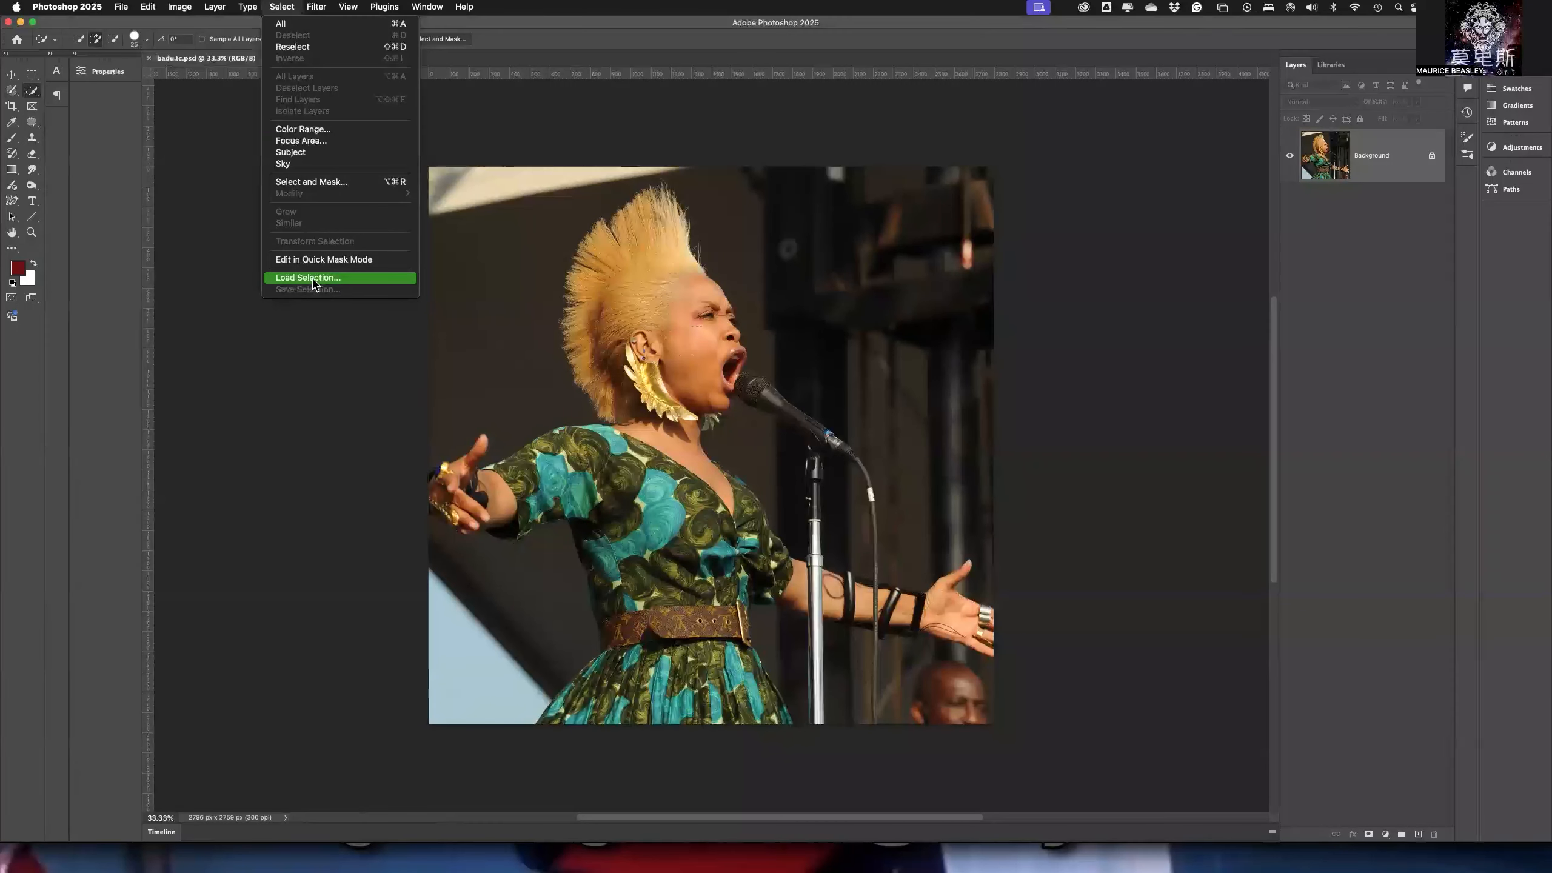
{"action": "left_click", "coordinate": [316, 319]}
{"action": "left_click", "coordinate": [738, 391]}
{"action": "left_click", "coordinate": [718, 394]}
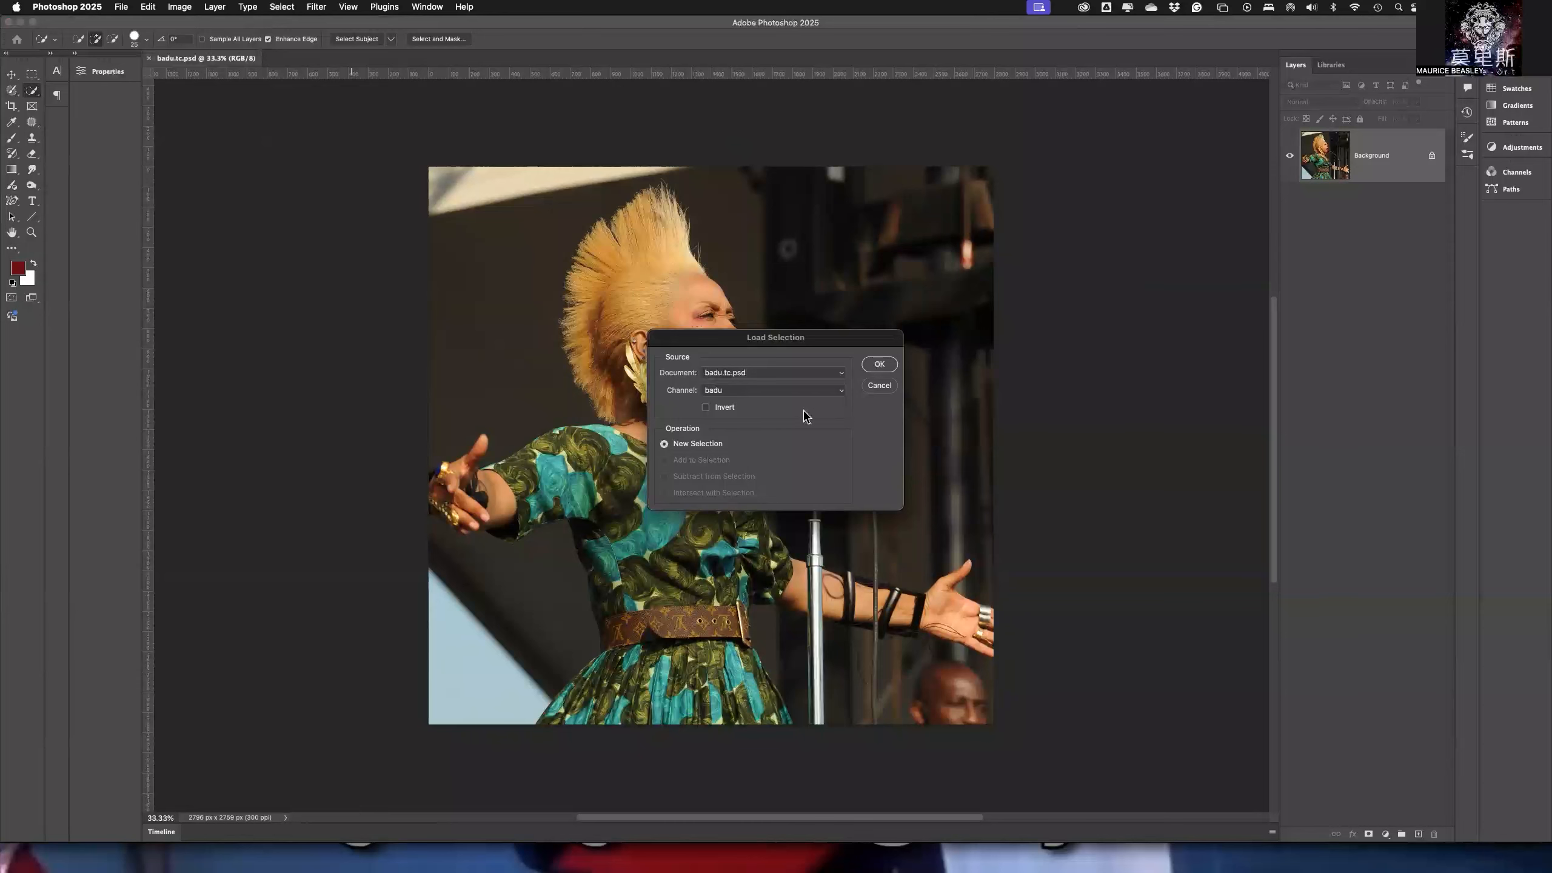
{"action": "left_click", "coordinate": [878, 365]}
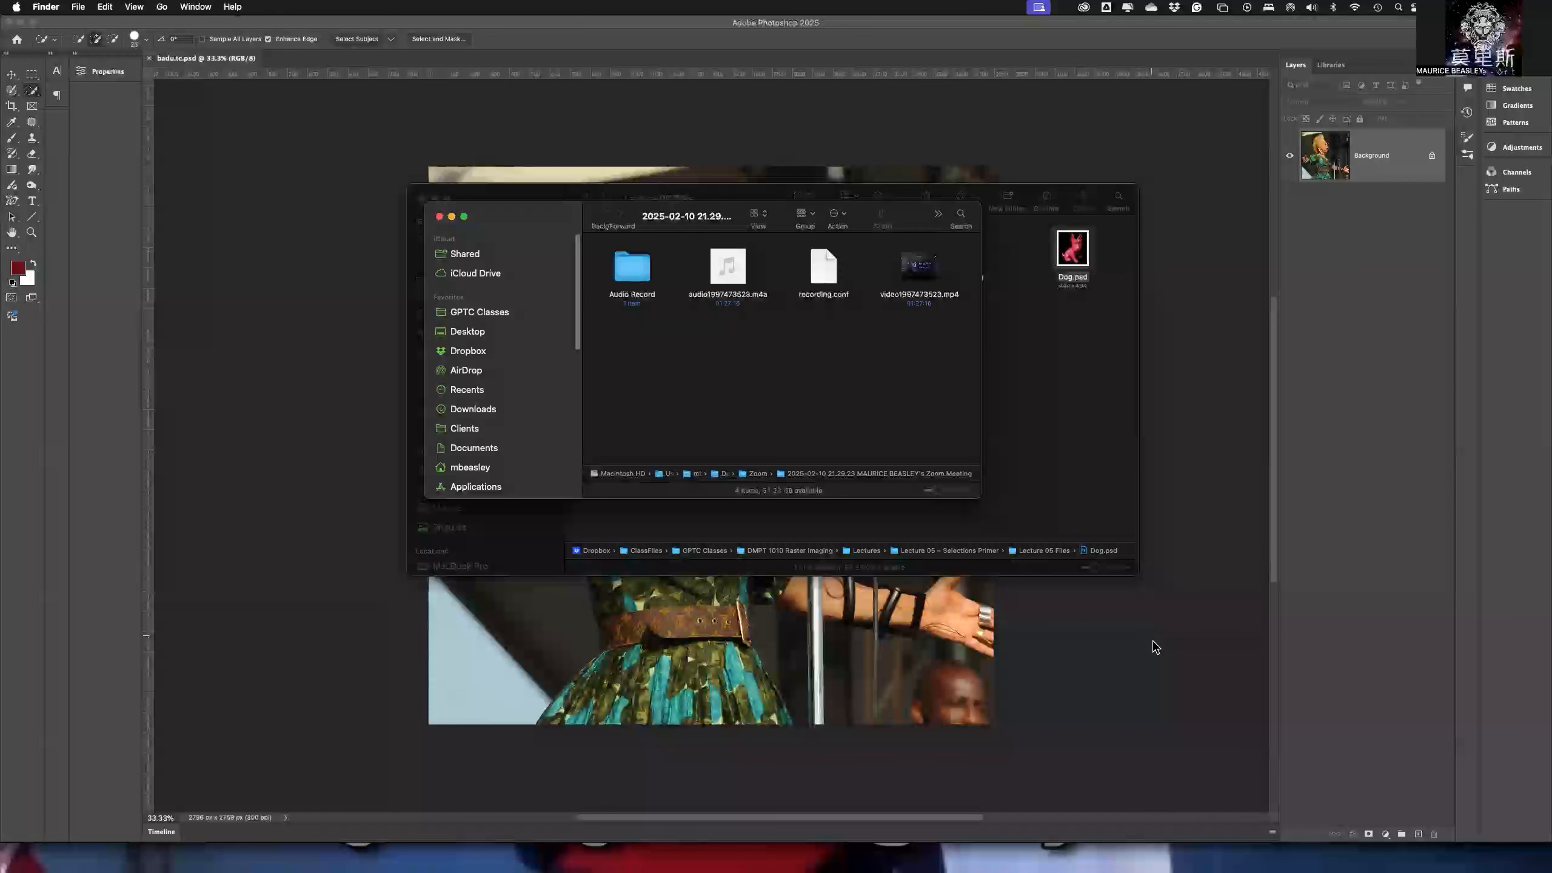
{"action": "left_click", "coordinate": [1063, 638]}
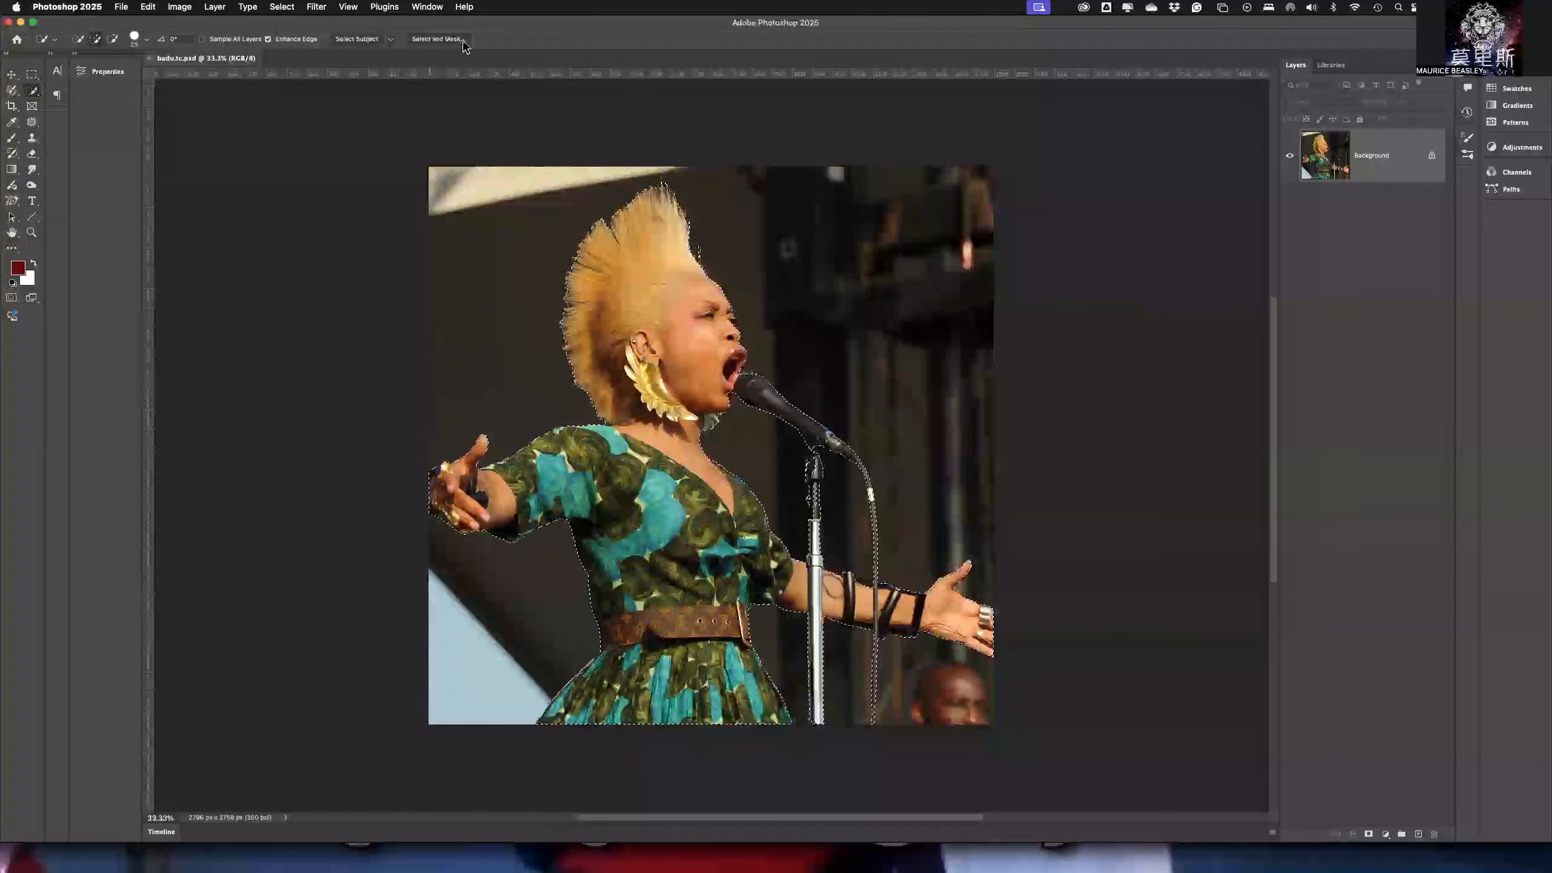
- Open the selection in Select and Mask and preview it in the Black & White and On Layers view modes
{"action": "left_click", "coordinate": [278, 8]}
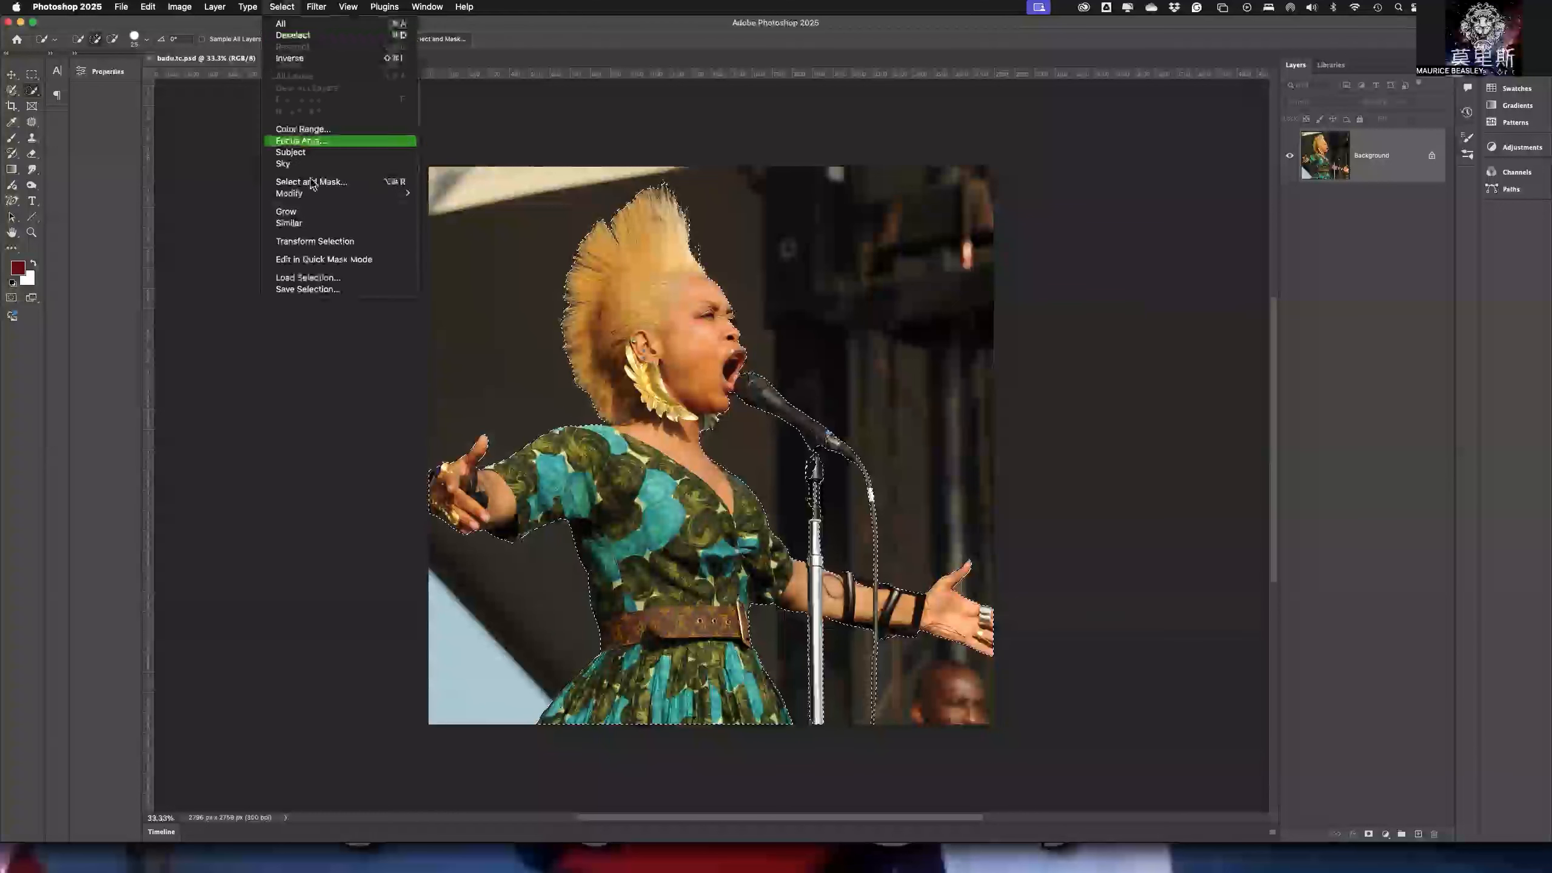
{"action": "left_click", "coordinate": [343, 184]}
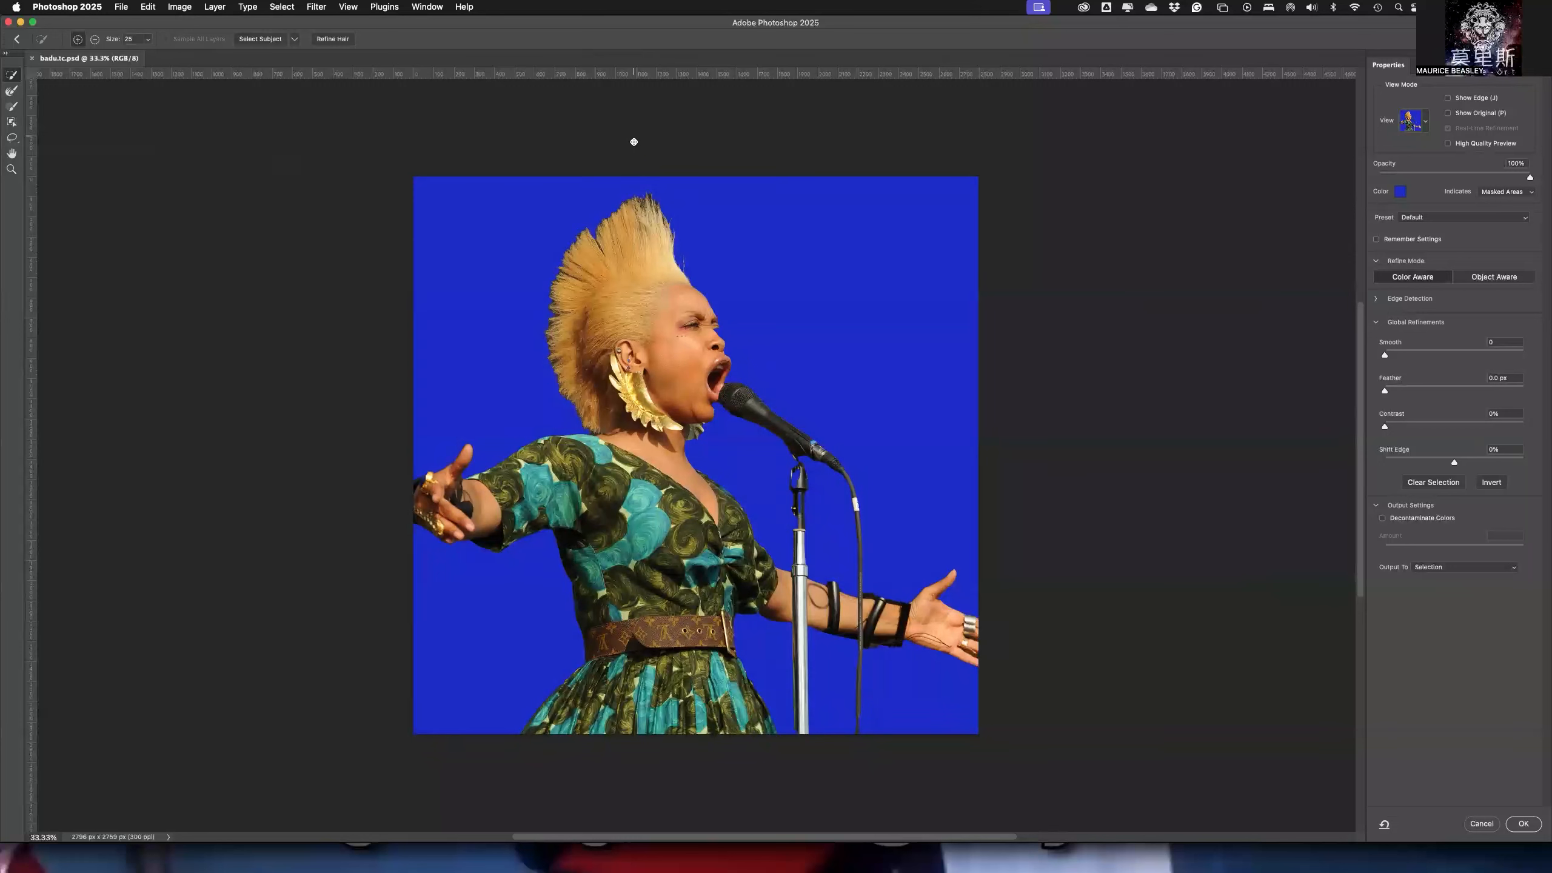
{"action": "left_click", "coordinate": [1427, 122]}
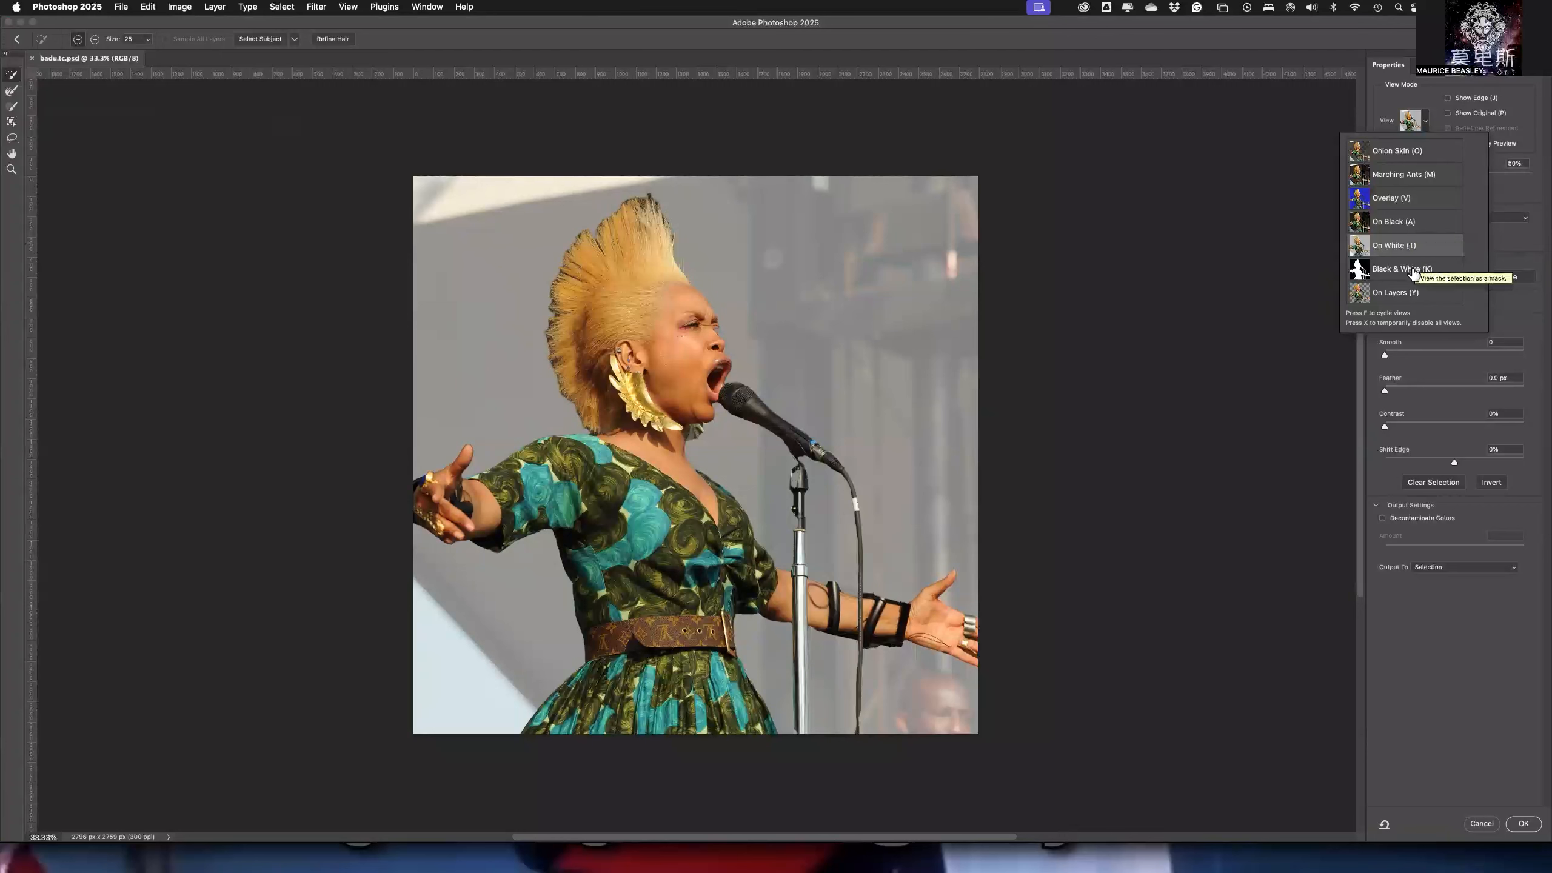
{"action": "left_click", "coordinate": [1406, 270]}
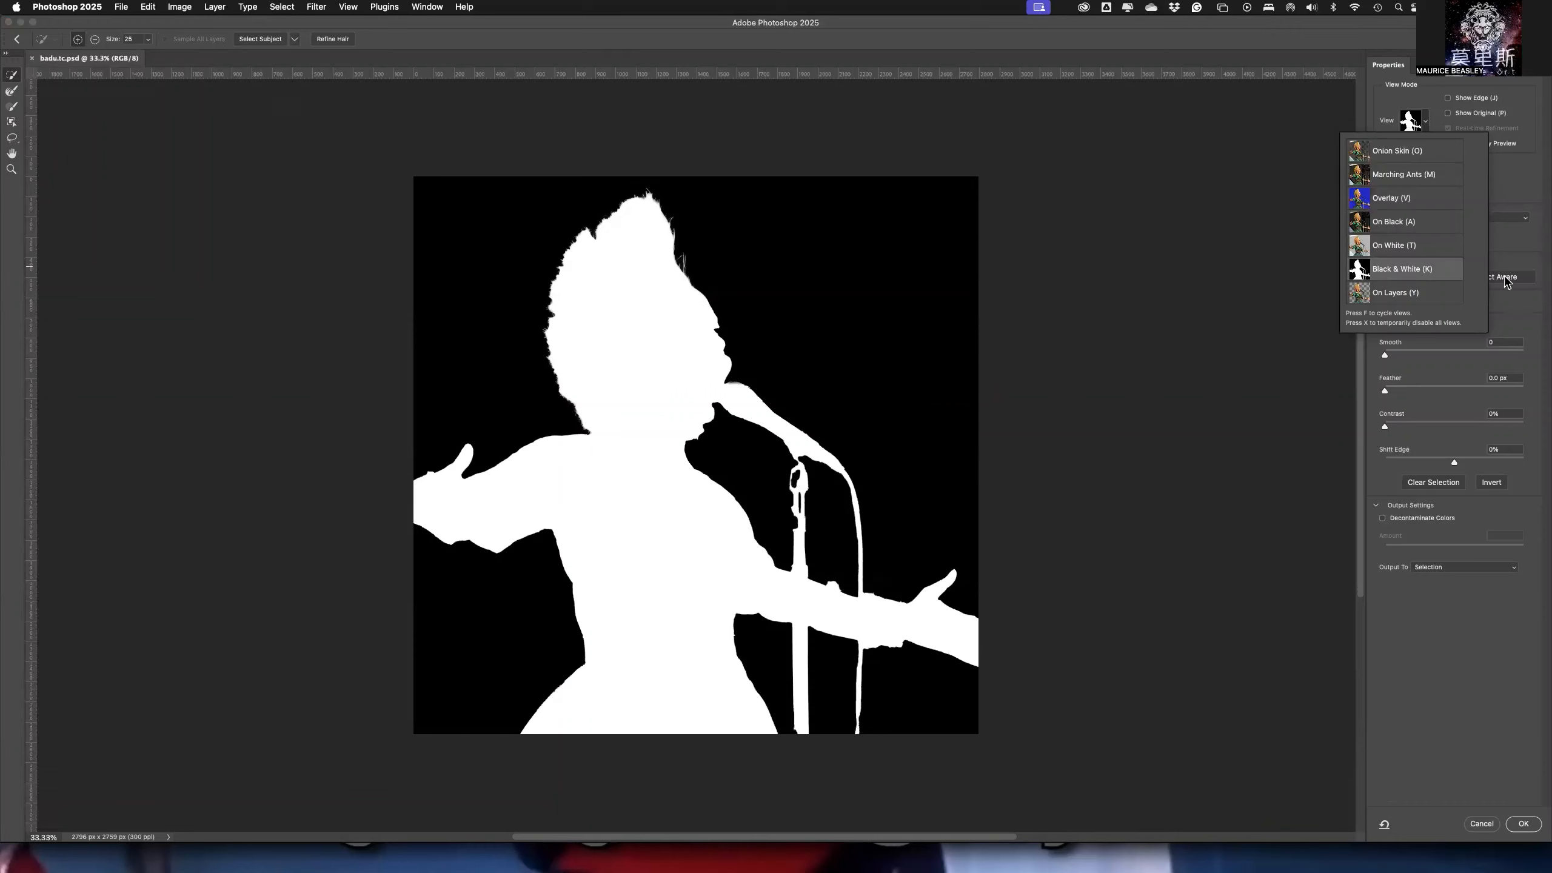
{"action": "left_click", "coordinate": [1392, 296]}
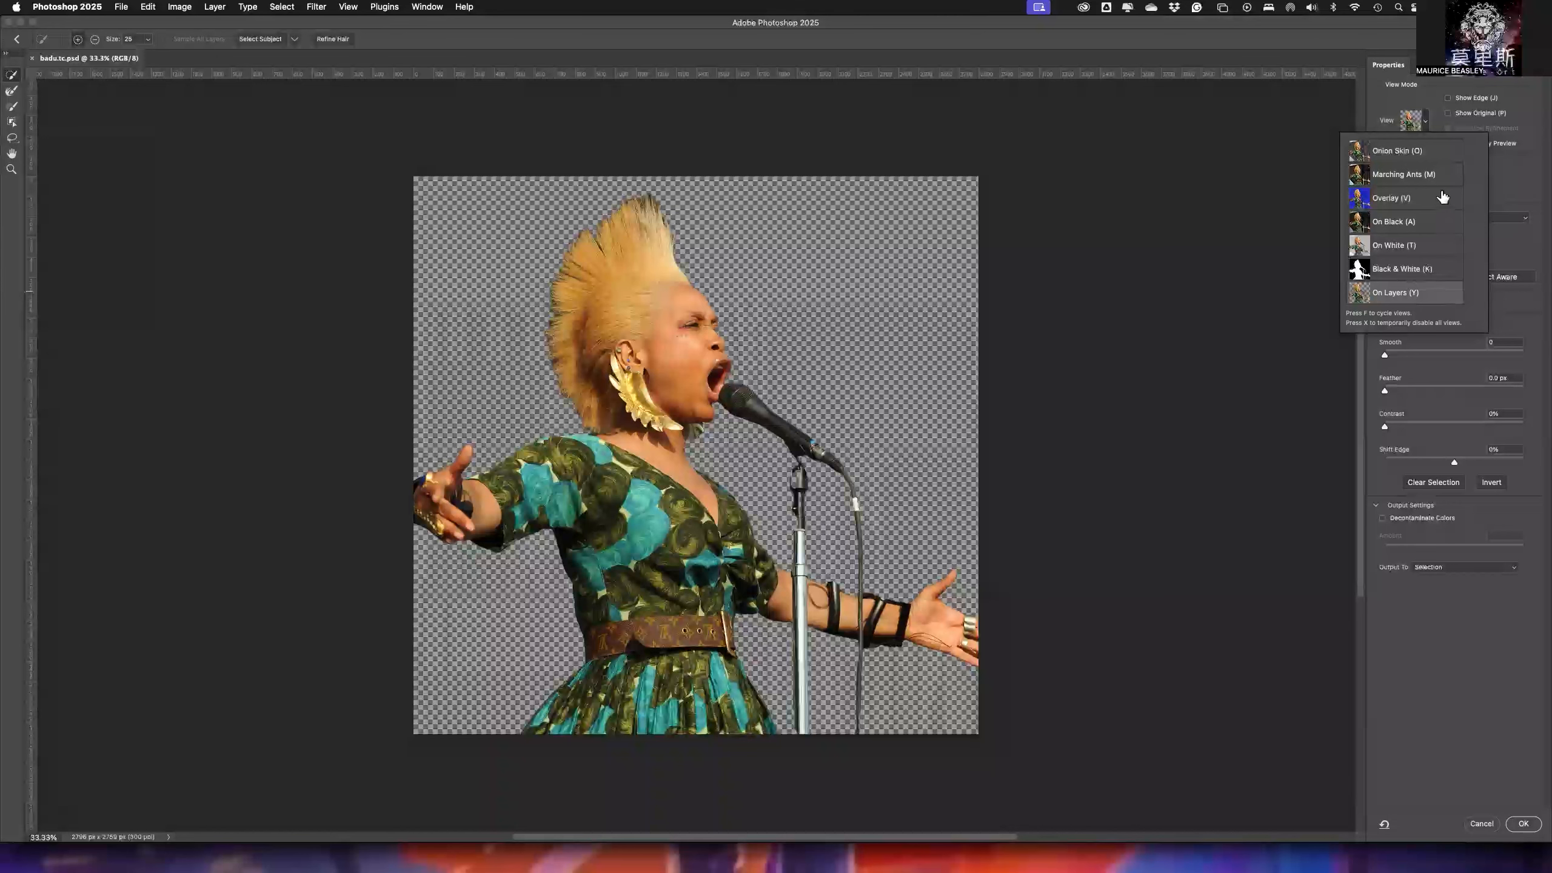
- Preview the selection in Overlay view and change the overlay color to magenta c81b89
{"action": "left_click", "coordinate": [1390, 197]}
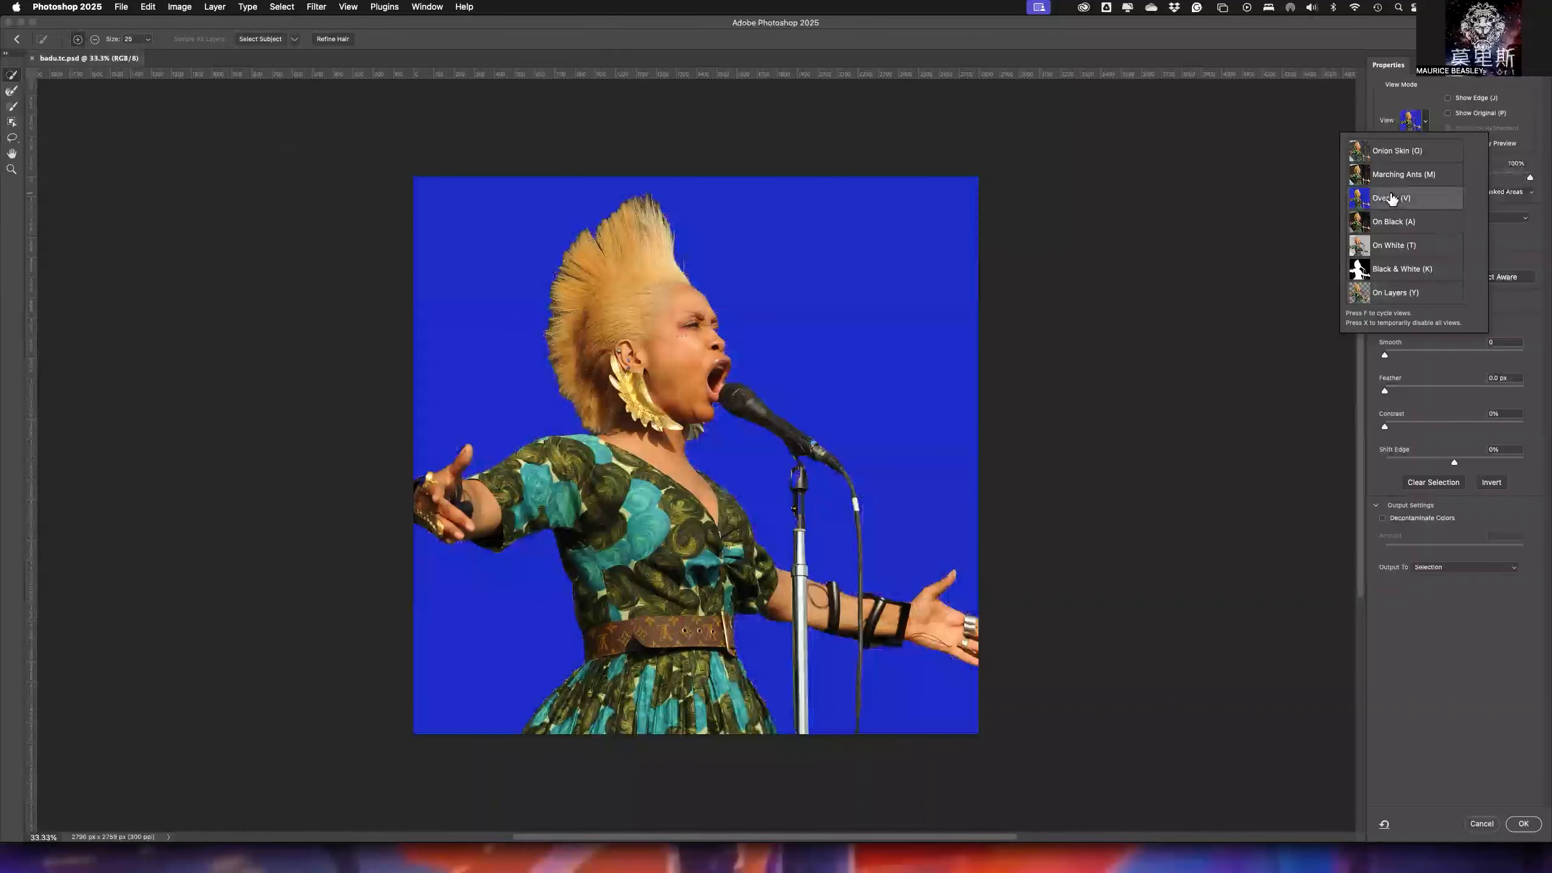
{"action": "left_click", "coordinate": [1391, 197]}
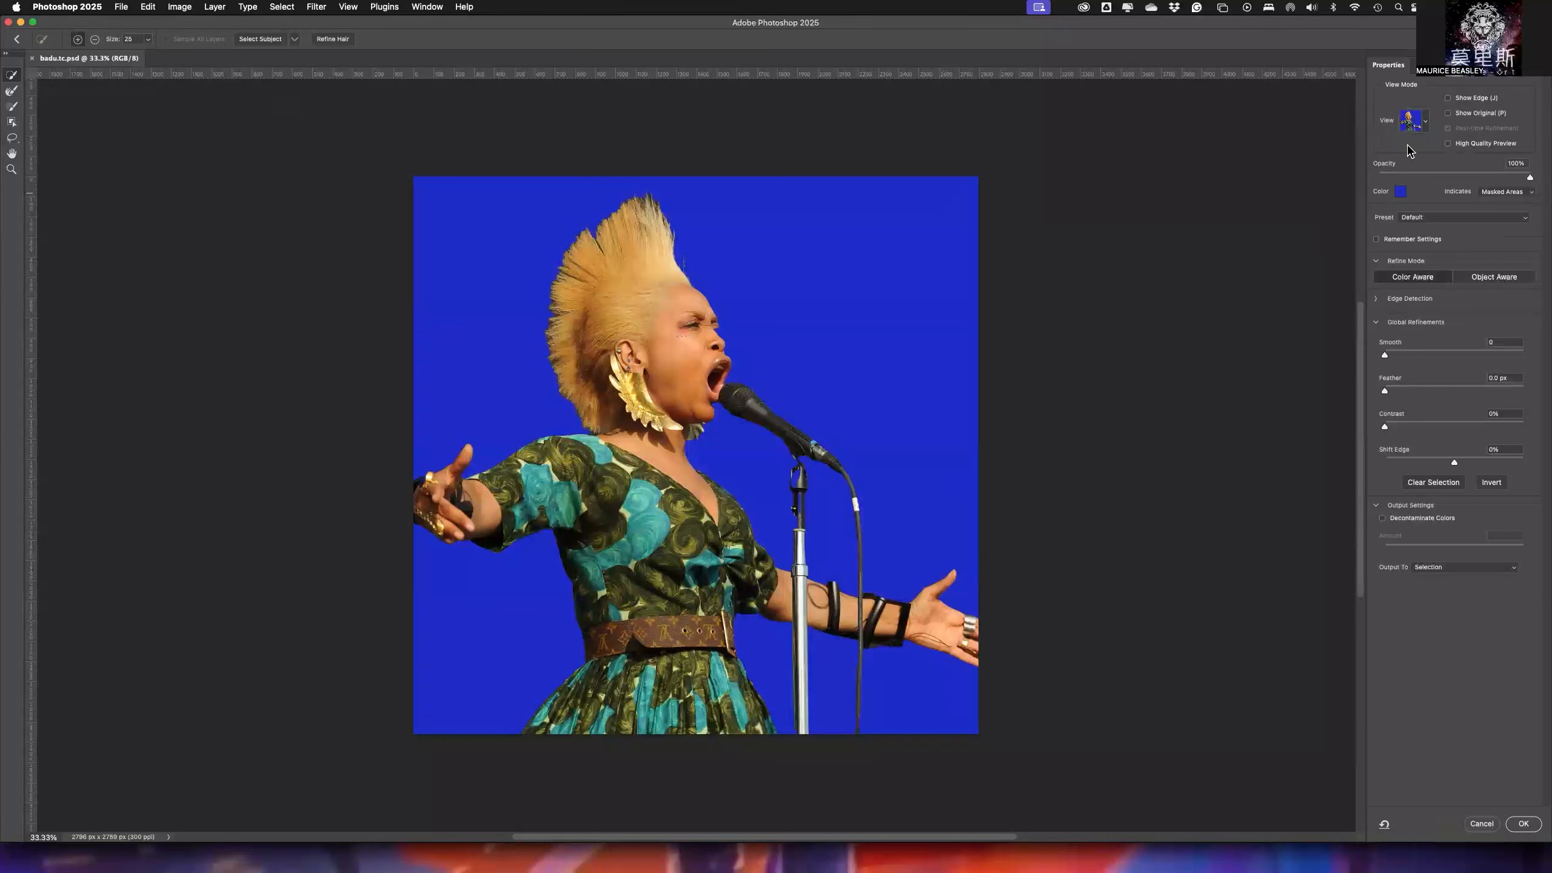
{"action": "mouse_move", "coordinate": [1530, 177]}
{"action": "left_mouse_down"}
{"action": "mouse_move", "coordinate": [1445, 177]}
{"action": "mouse_move", "coordinate": [1532, 179]}
{"action": "left_mouse_up"}
{"action": "left_click", "coordinate": [1401, 192]}
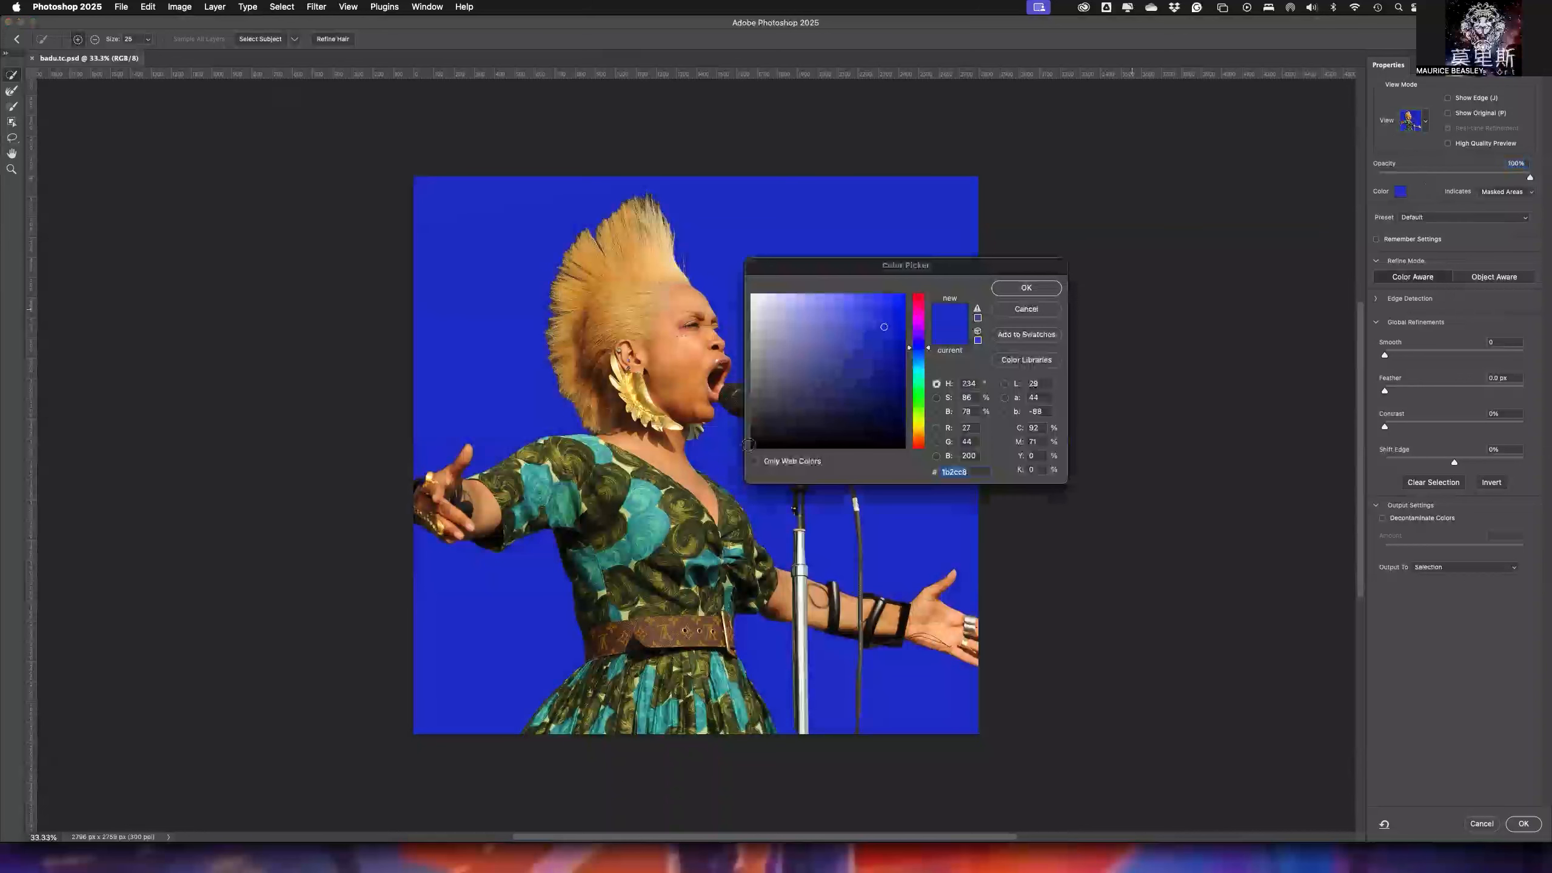
{"action": "left_click", "coordinate": [919, 310]}
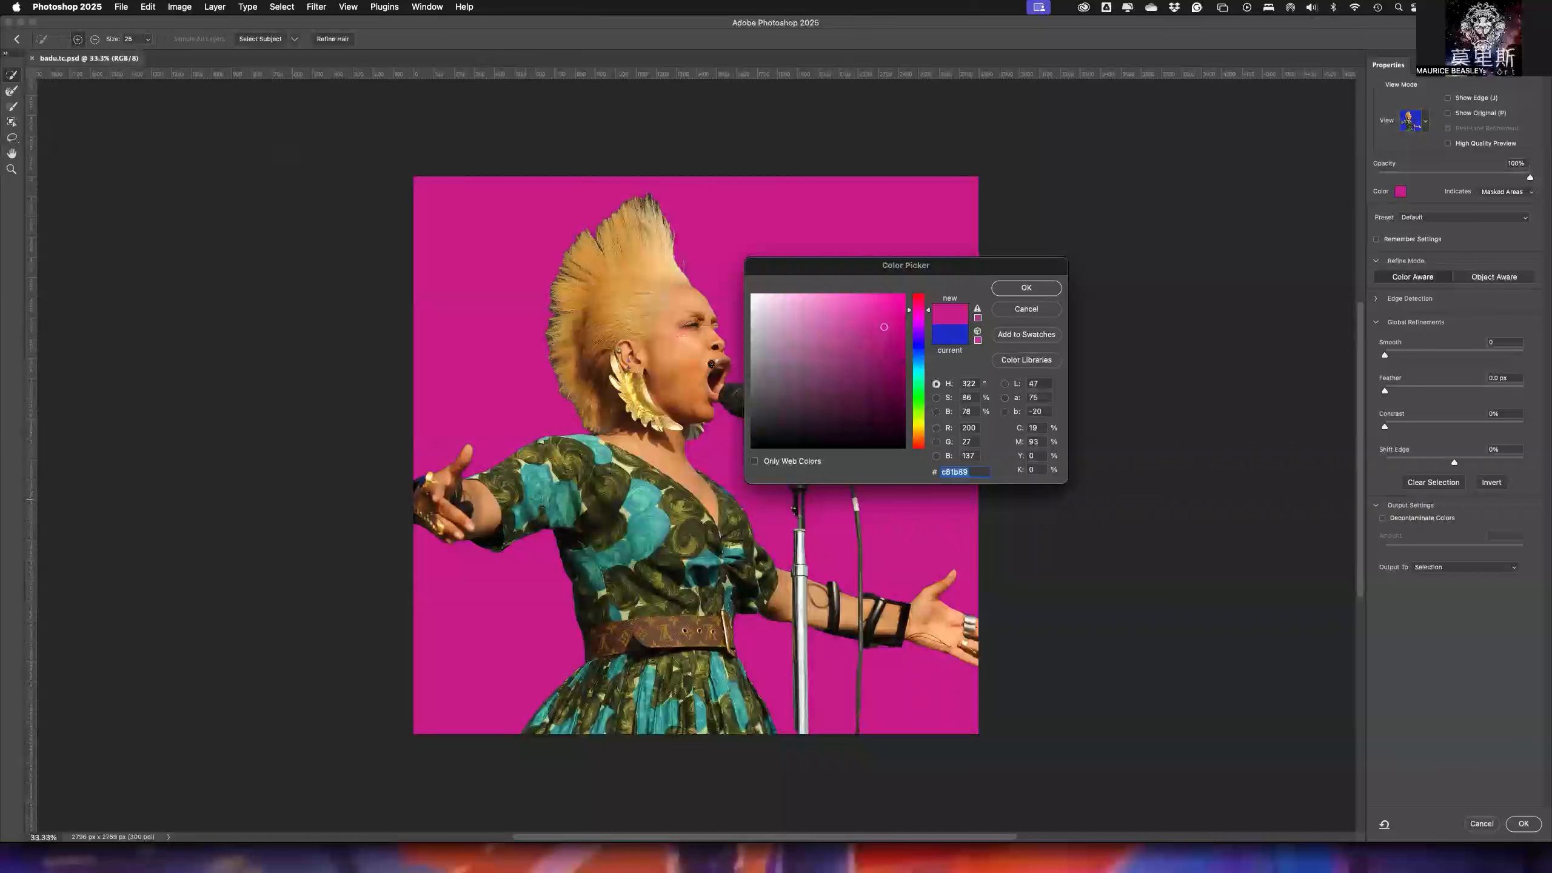
{"action": "left_click_drag", "start_coordinate": [806, 269], "coordinate": [1046, 190]}
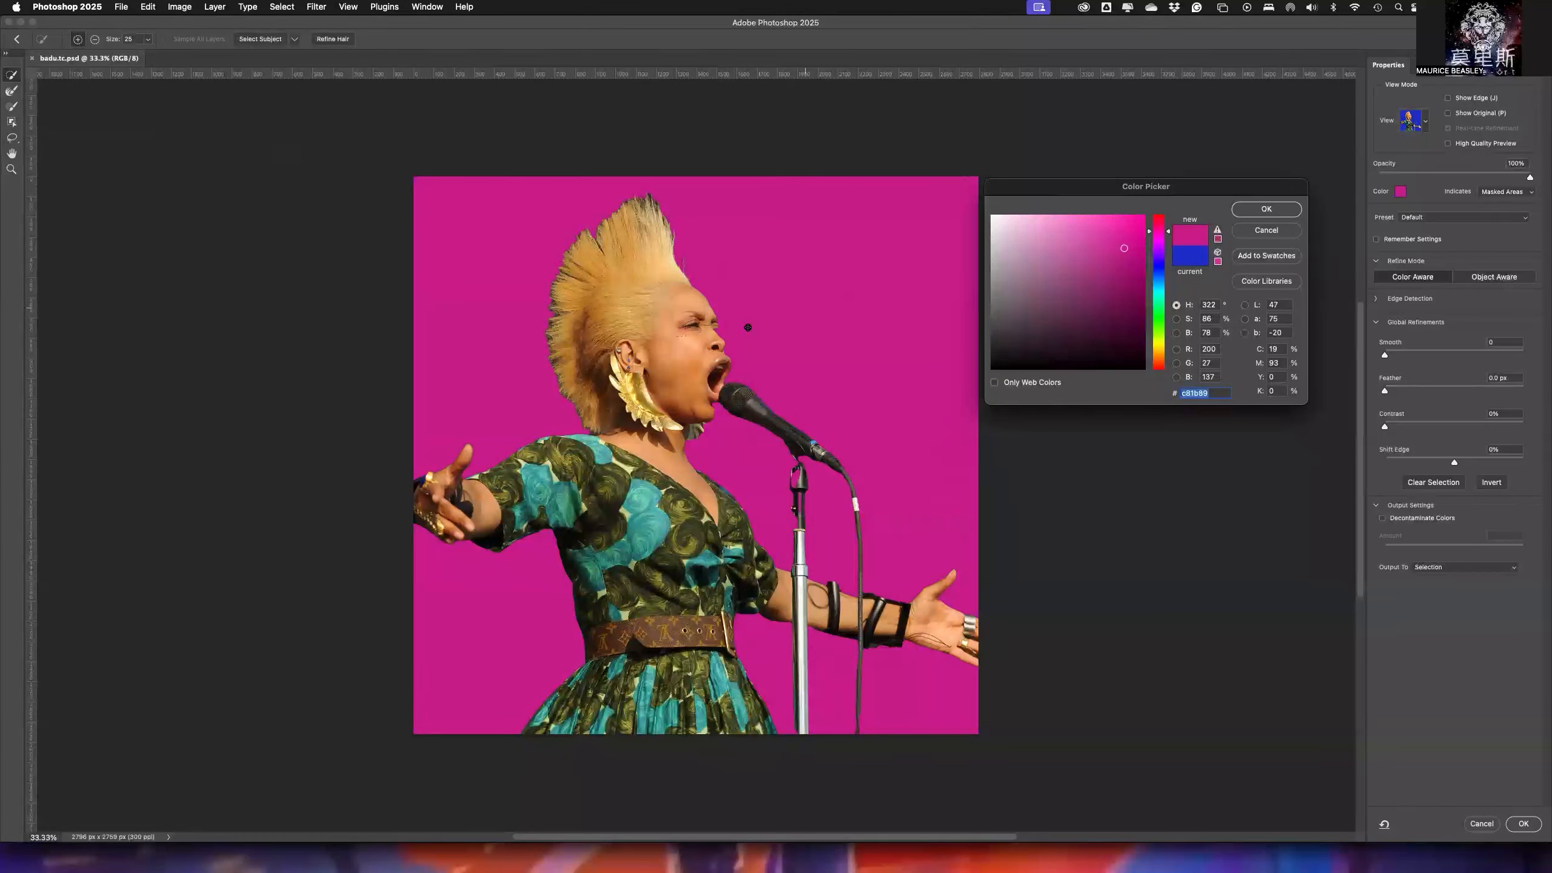
{"action": "left_click", "coordinate": [1266, 208]}
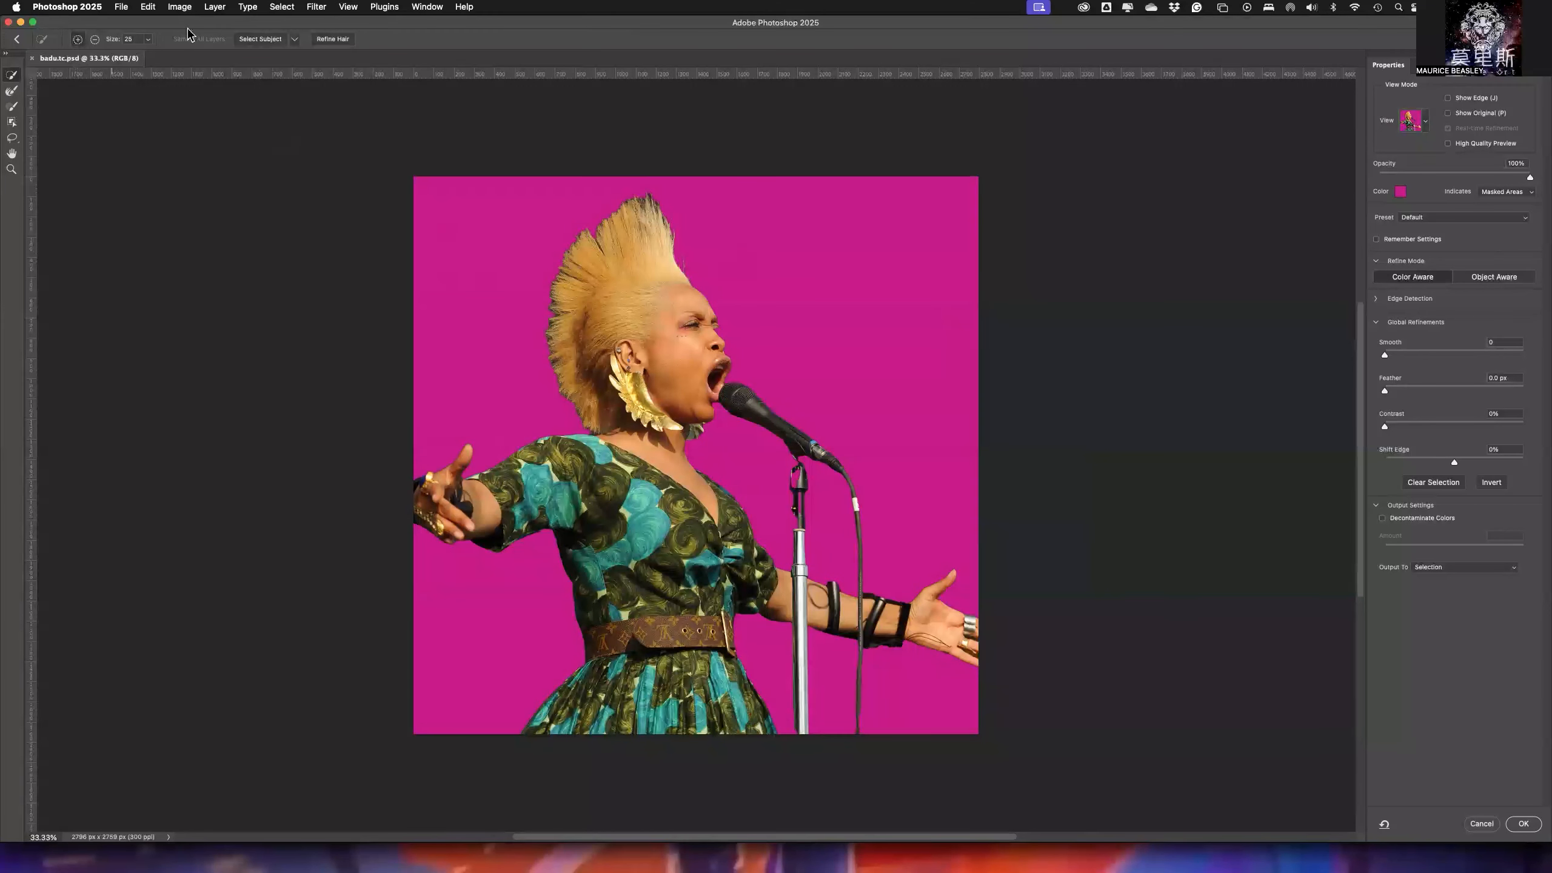
- Set the Quick Selection brush size to 70 and add the background canopy above the singer's outstretched hand to the selection
{"action": "left_click", "coordinate": [94, 41]}
{"action": "left_click", "coordinate": [74, 42]}
{"action": "left_click", "coordinate": [147, 40]}
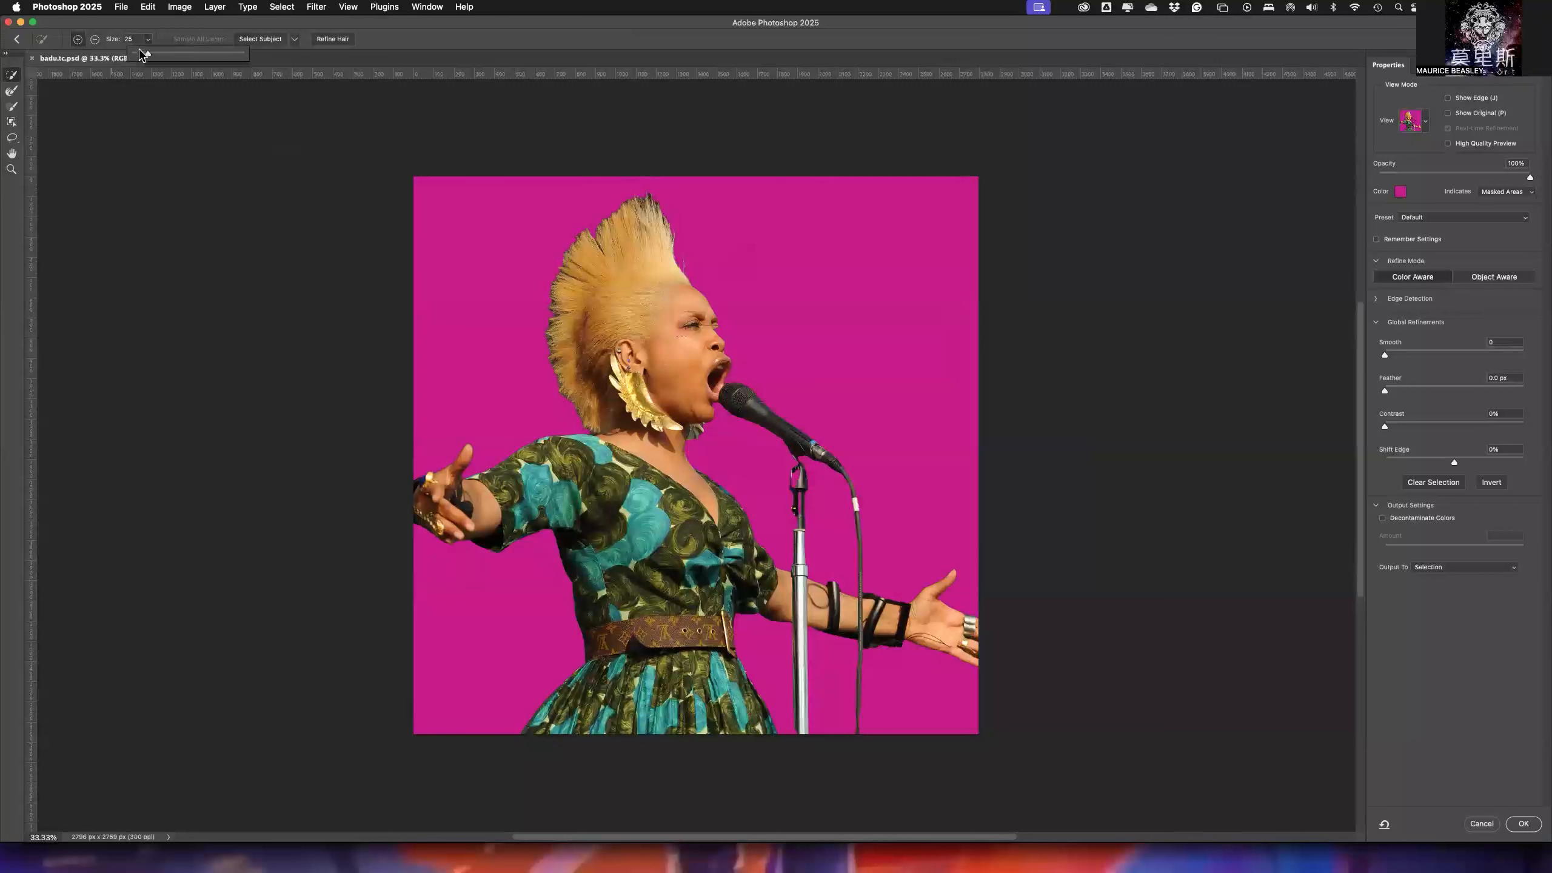
{"action": "mouse_move", "coordinate": [147, 55]}
{"action": "left_mouse_down"}
{"action": "mouse_move", "coordinate": [205, 56]}
{"action": "mouse_move", "coordinate": [170, 57]}
{"action": "left_mouse_up"}
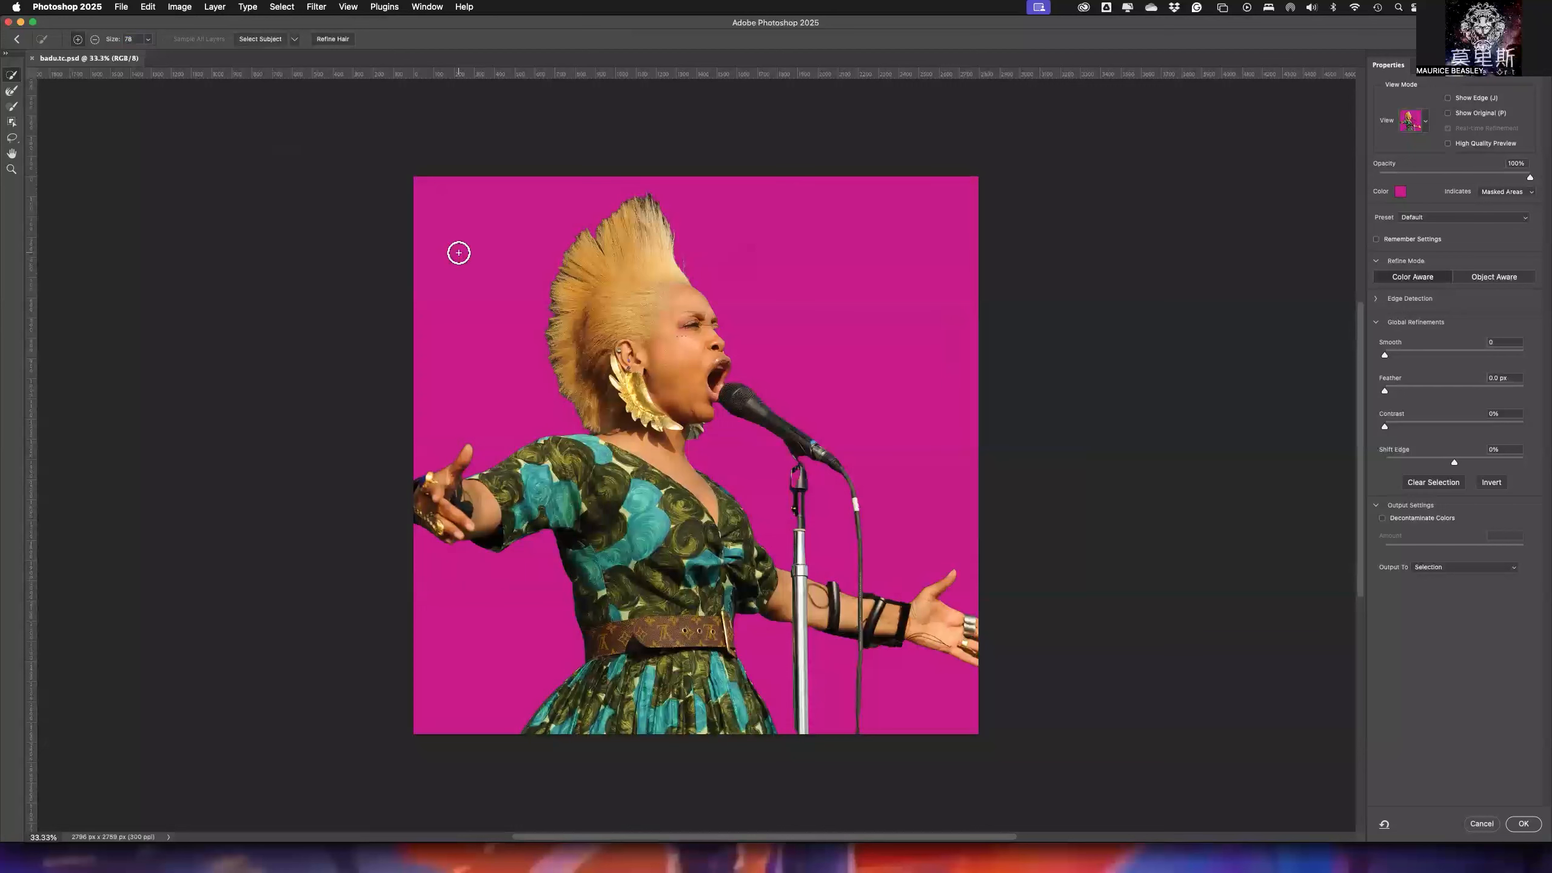
{"action": "key", "text": "bracketright"}
{"action": "key", "text": "bracketright"}
{"action": "key", "text": "bracketright"}
{"action": "key", "text": "bracketright"}
{"action": "key", "text": "bracketright"}
{"action": "key", "text": "bracketright"}
{"action": "key", "text": "bracketleft"}
{"action": "key", "text": "bracketleft"}
{"action": "key", "text": "bracketleft"}
{"action": "key", "text": "bracketleft"}
{"action": "key", "text": "bracketleft"}
{"action": "key", "text": "bracketleft"}
{"action": "key", "text": "bracketleft"}
{"action": "mouse_move", "coordinate": [449, 214]}
{"action": "left_mouse_down"}
{"action": "mouse_move", "coordinate": [426, 237]}
{"action": "mouse_move", "coordinate": [513, 191]}
{"action": "mouse_move", "coordinate": [415, 256]}
{"action": "left_mouse_up"}
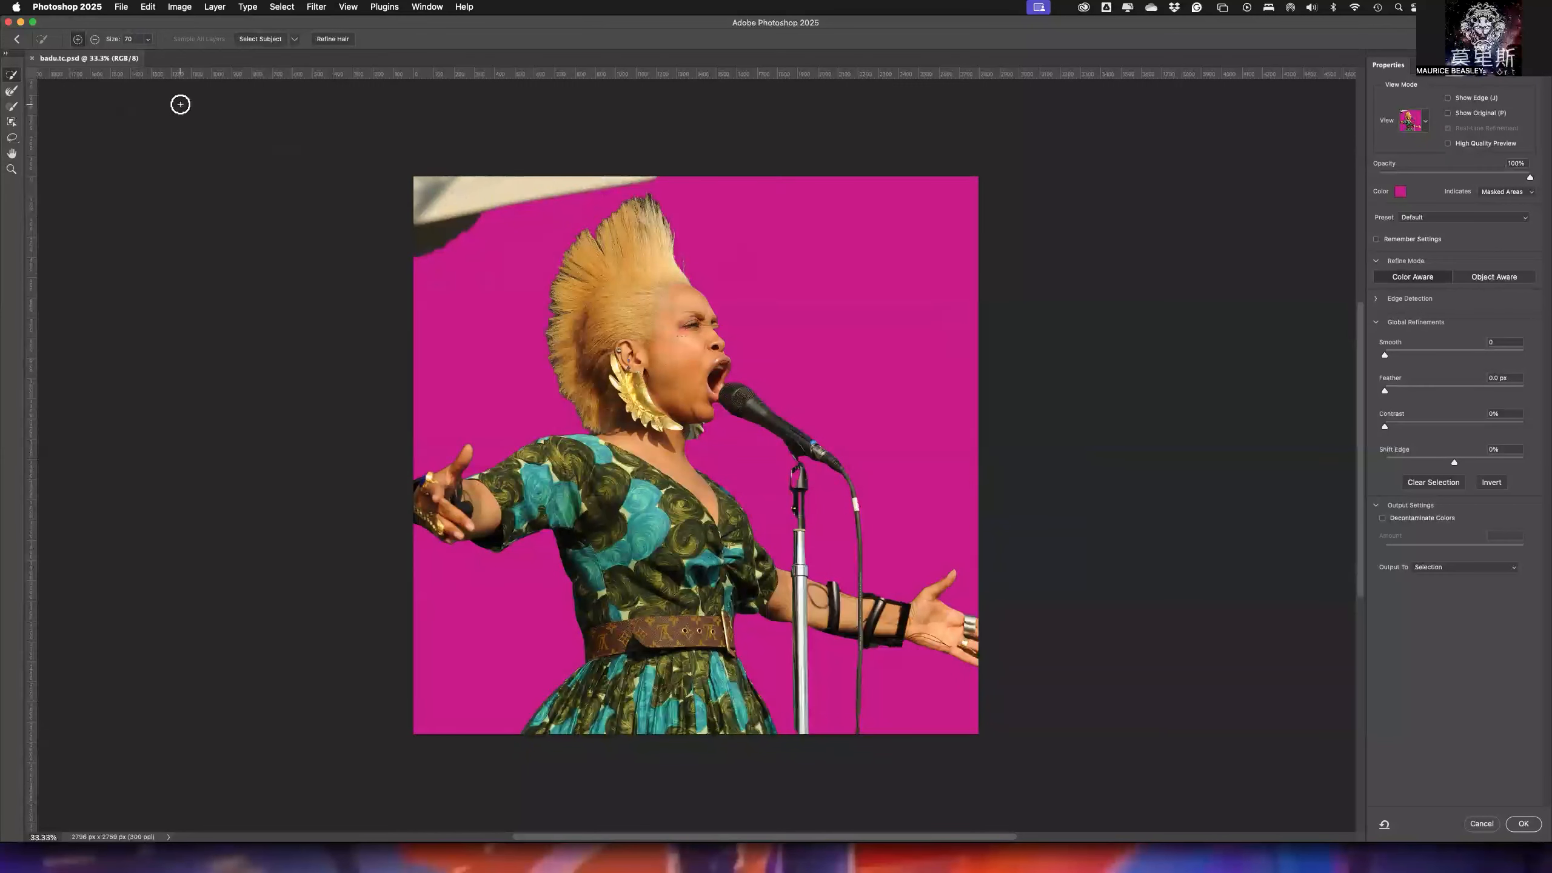
- Subtract the background canopy from the selection with the Quick Selection tool
{"action": "left_click", "coordinate": [95, 39]}
{"action": "mouse_move", "coordinate": [424, 189]}
{"action": "left_mouse_down"}
{"action": "mouse_move", "coordinate": [440, 183]}
{"action": "mouse_move", "coordinate": [413, 206]}
{"action": "left_mouse_up"}
{"action": "mouse_move", "coordinate": [500, 185]}
{"action": "left_mouse_down"}
{"action": "mouse_move", "coordinate": [400, 251]}
{"action": "mouse_move", "coordinate": [548, 184]}
{"action": "mouse_move", "coordinate": [461, 214]}
{"action": "mouse_move", "coordinate": [502, 198]}
{"action": "mouse_move", "coordinate": [605, 173]}
{"action": "mouse_move", "coordinate": [418, 187]}
{"action": "left_mouse_up"}
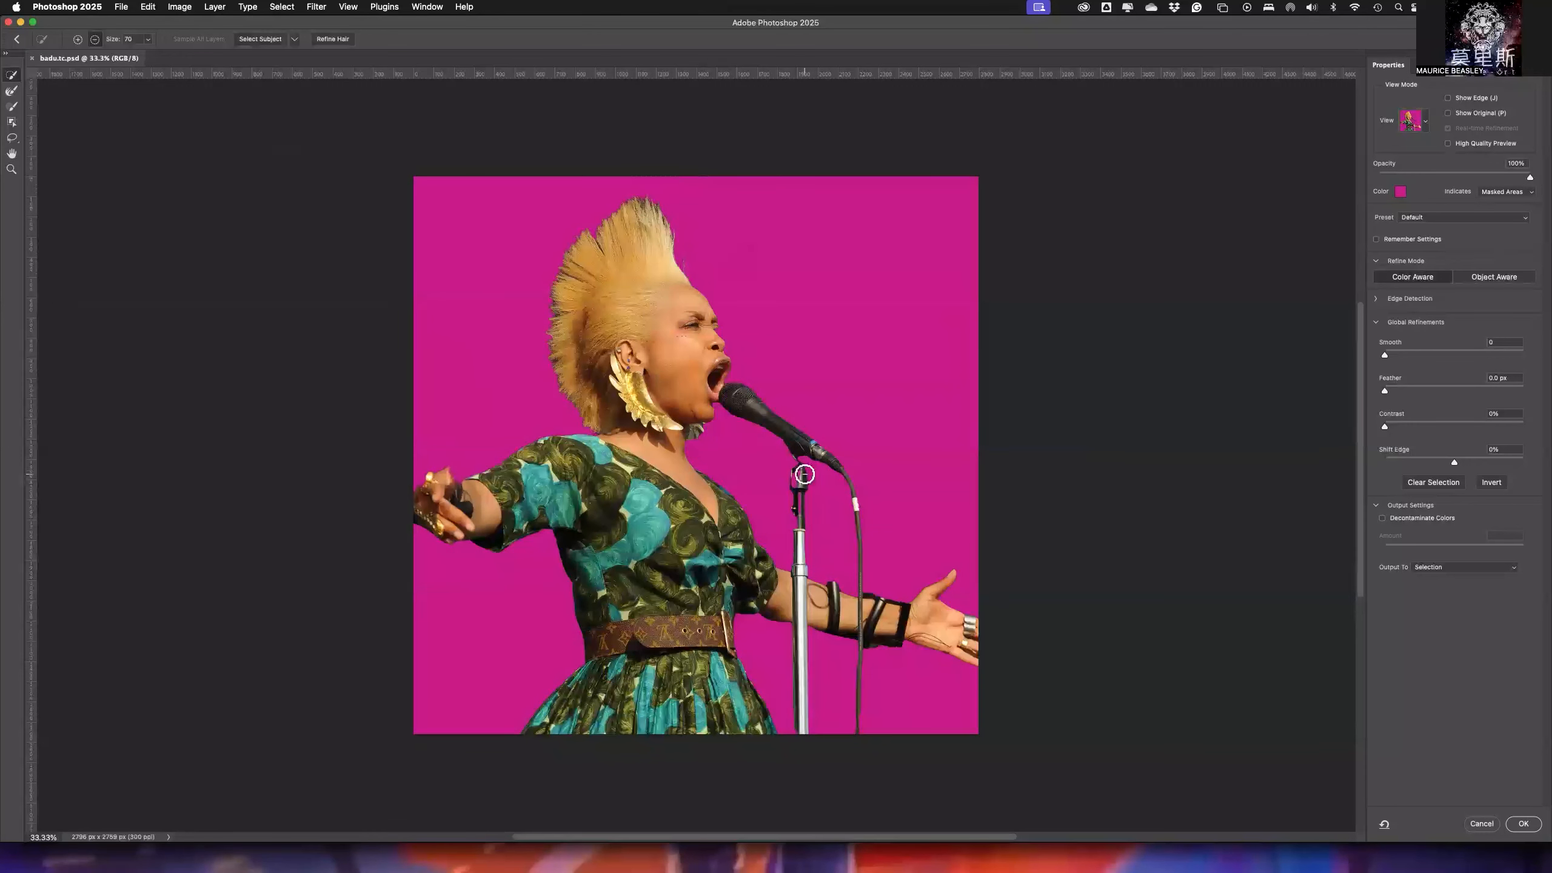
- Add the missing areas inside the microphone clip and stand to the selection using Quick Selection in add mode with brush size 25
{"action": "left_click", "coordinate": [78, 39]}
{"action": "key", "text": "bracketleft"}
{"action": "key", "text": "bracketleft"}
{"action": "key", "text": "bracketleft"}
{"action": "key", "text": "bracketleft"}
{"action": "key", "text": "super+equal"}
{"action": "key", "text": "super+equal"}
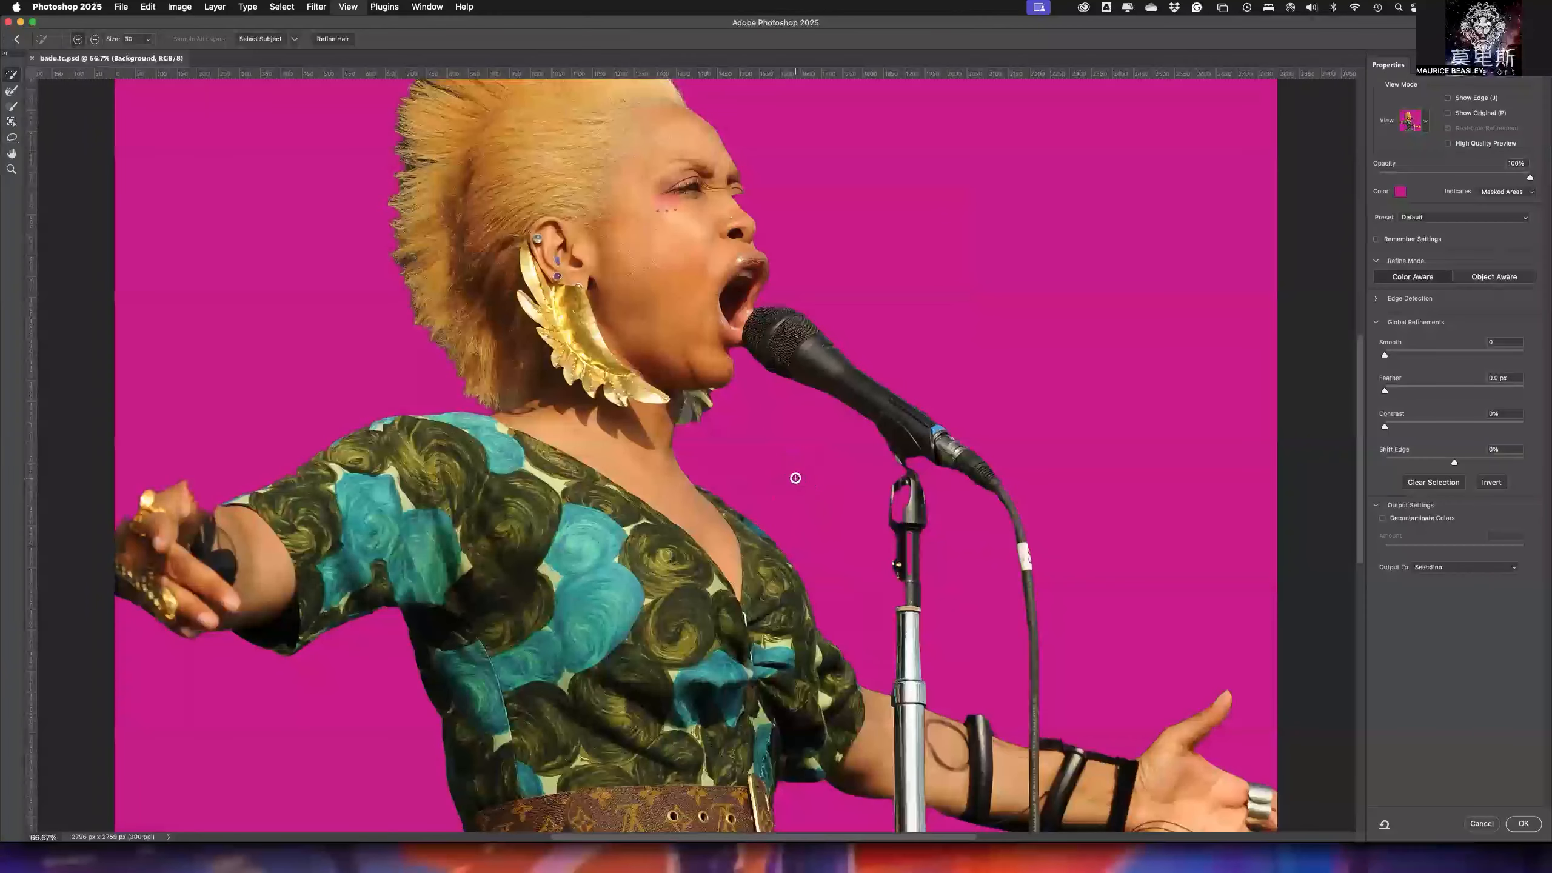
{"action": "key", "text": "super+minus"}
{"action": "key", "text": "super+minus"}
{"action": "key", "text": "super+equal"}
{"action": "key", "text": "super+equal"}
{"action": "key", "text": "super+equal"}
{"action": "key", "text": "super+equal"}
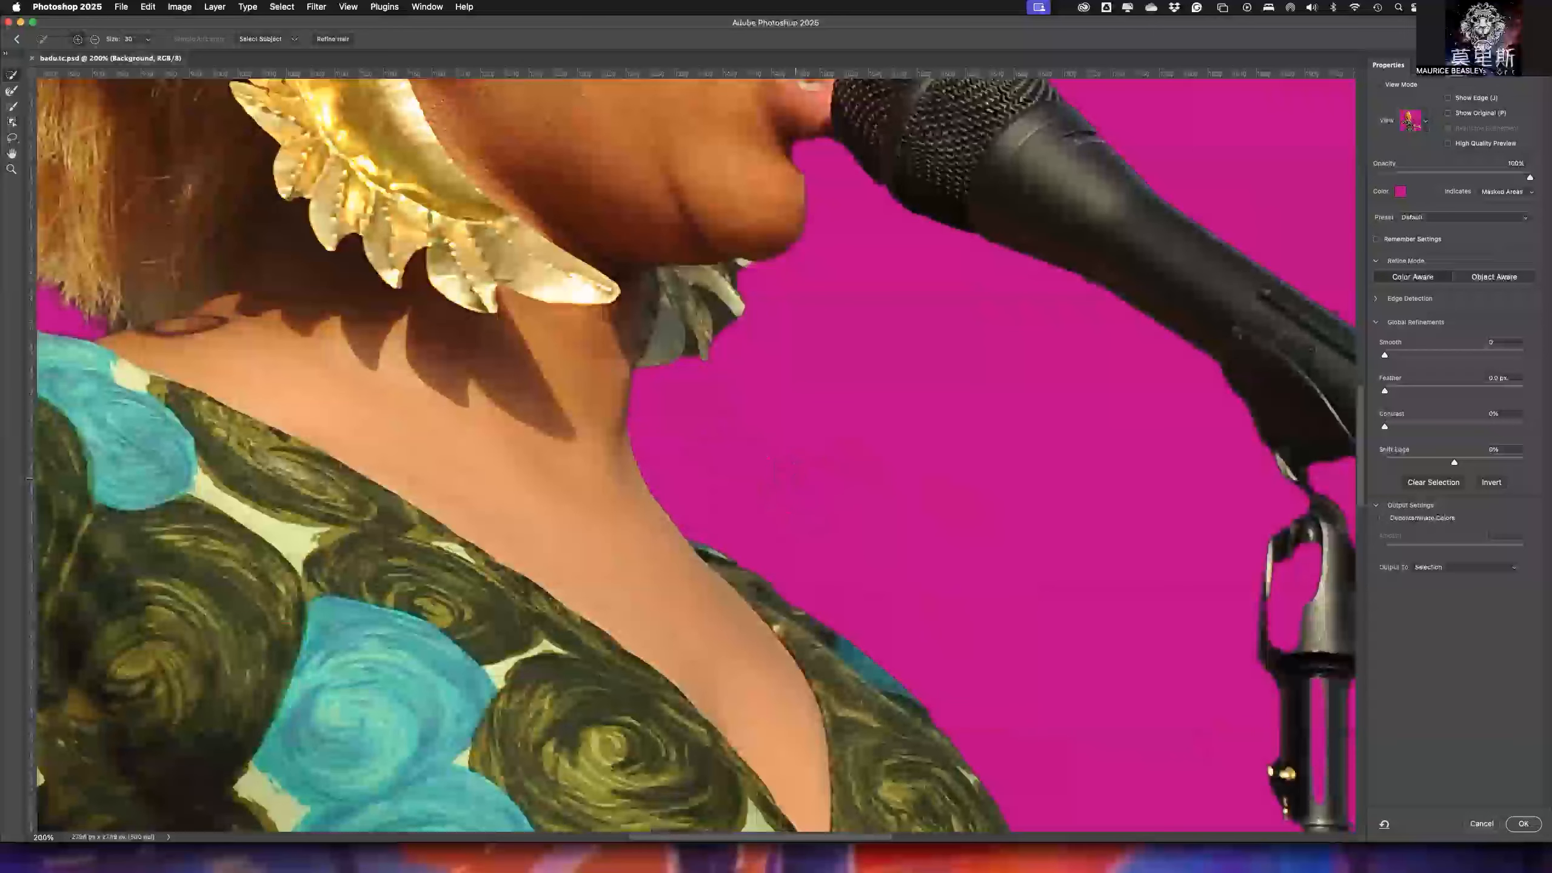
{"action": "key", "text": "super+equal"}
{"action": "key", "text": "super+minus"}
{"action": "key", "text": "super+minus"}
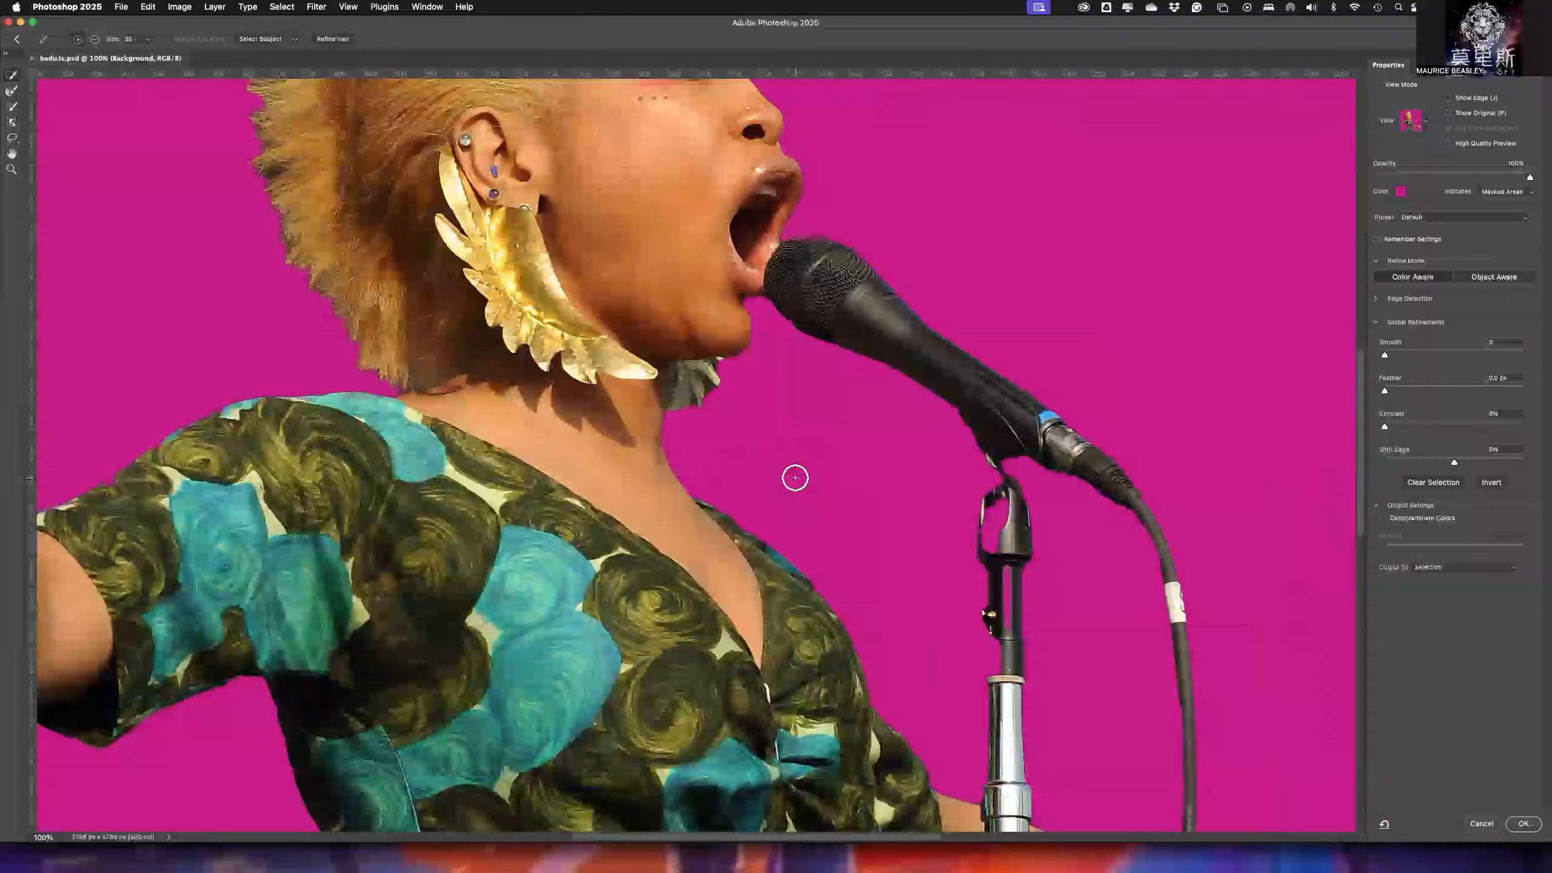
{"action": "key", "text": "super+equal"}
{"action": "key", "text": "super+minus"}
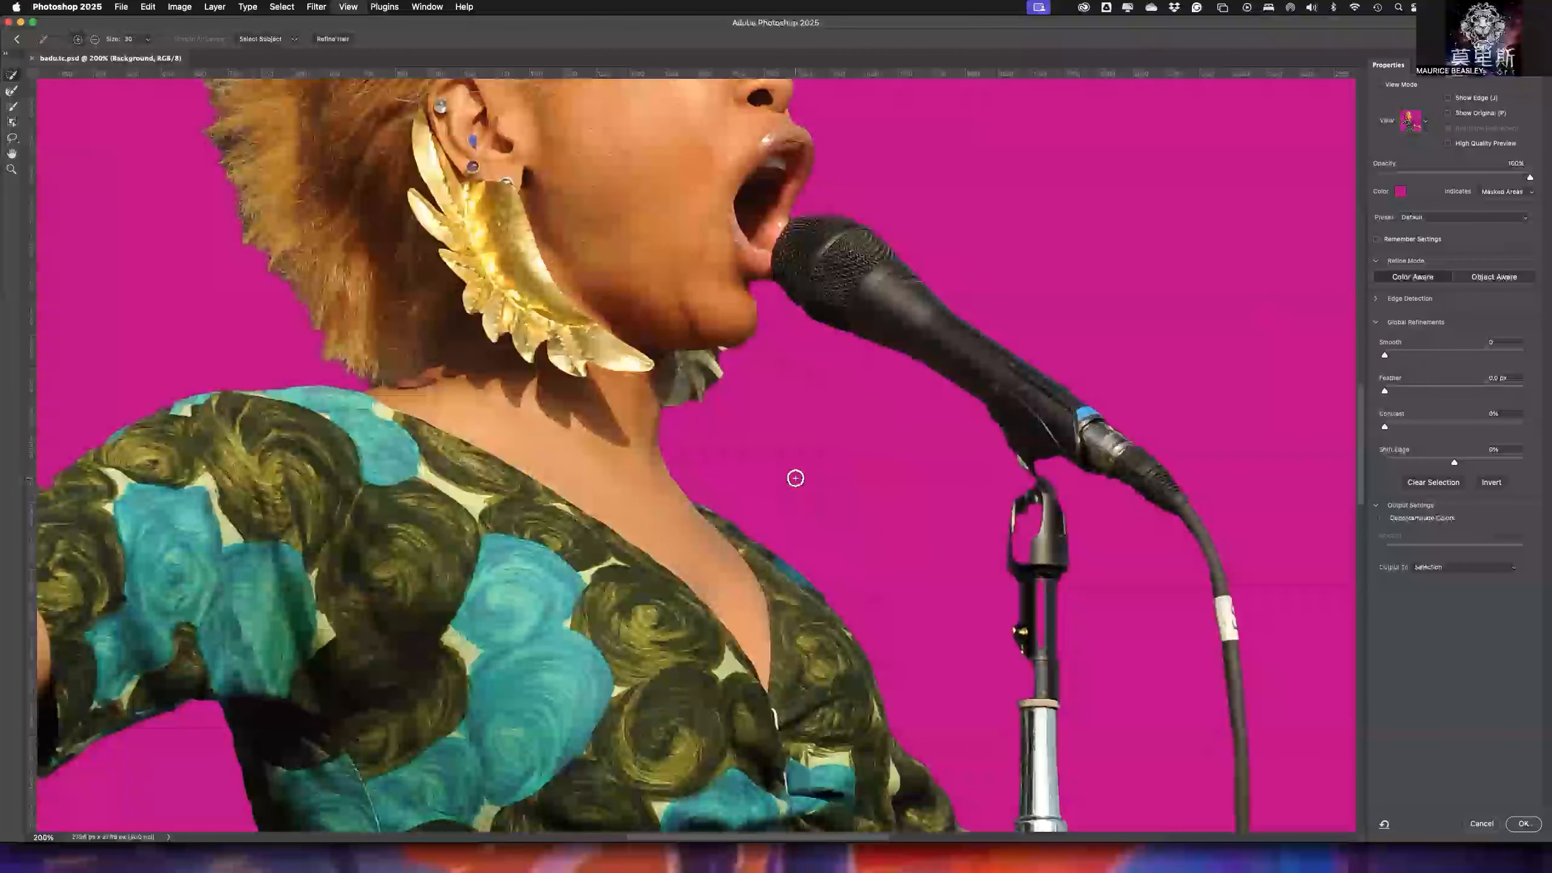
{"action": "key", "text": "super+minus"}
{"action": "key", "text": "super+minus"}
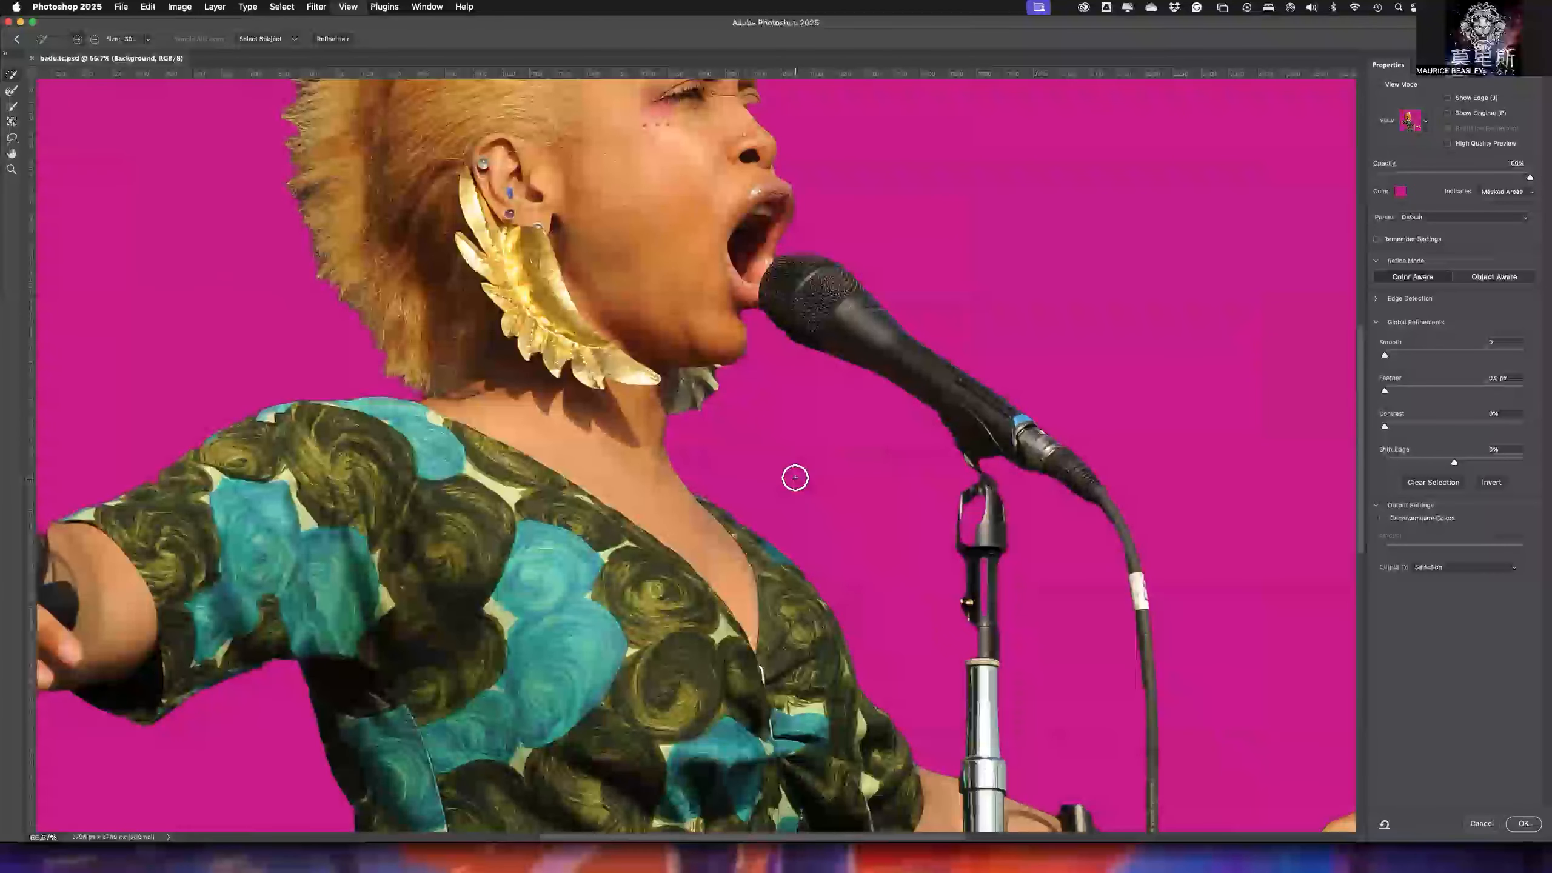
{"action": "left_click_drag", "start_coordinate": [991, 434], "coordinate": [562, 547]}
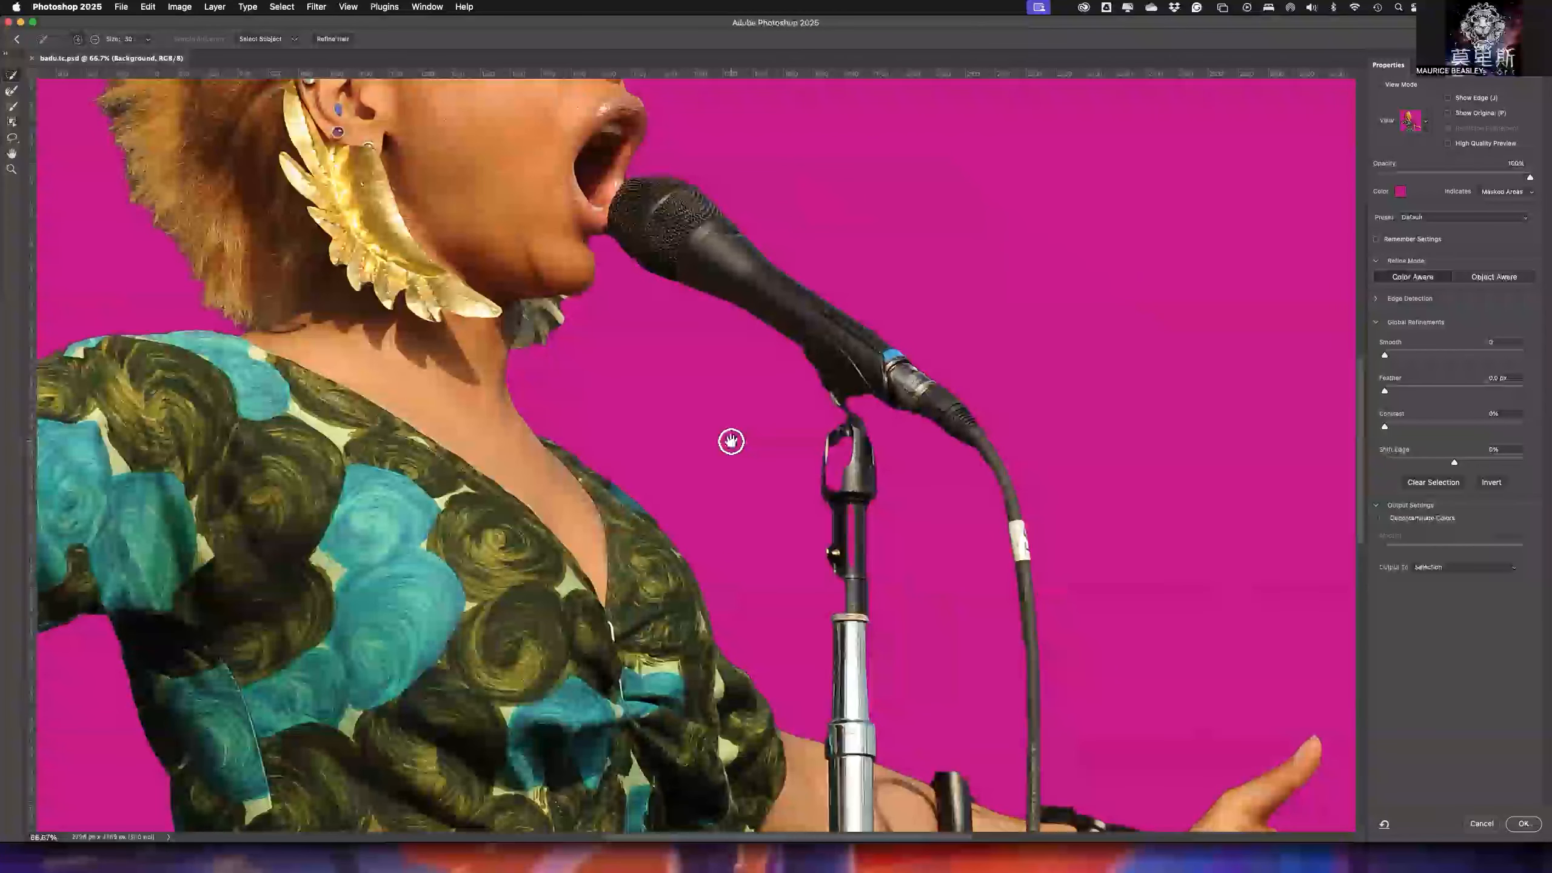
{"action": "left_click_drag", "start_coordinate": [793, 409], "coordinate": [655, 393]}
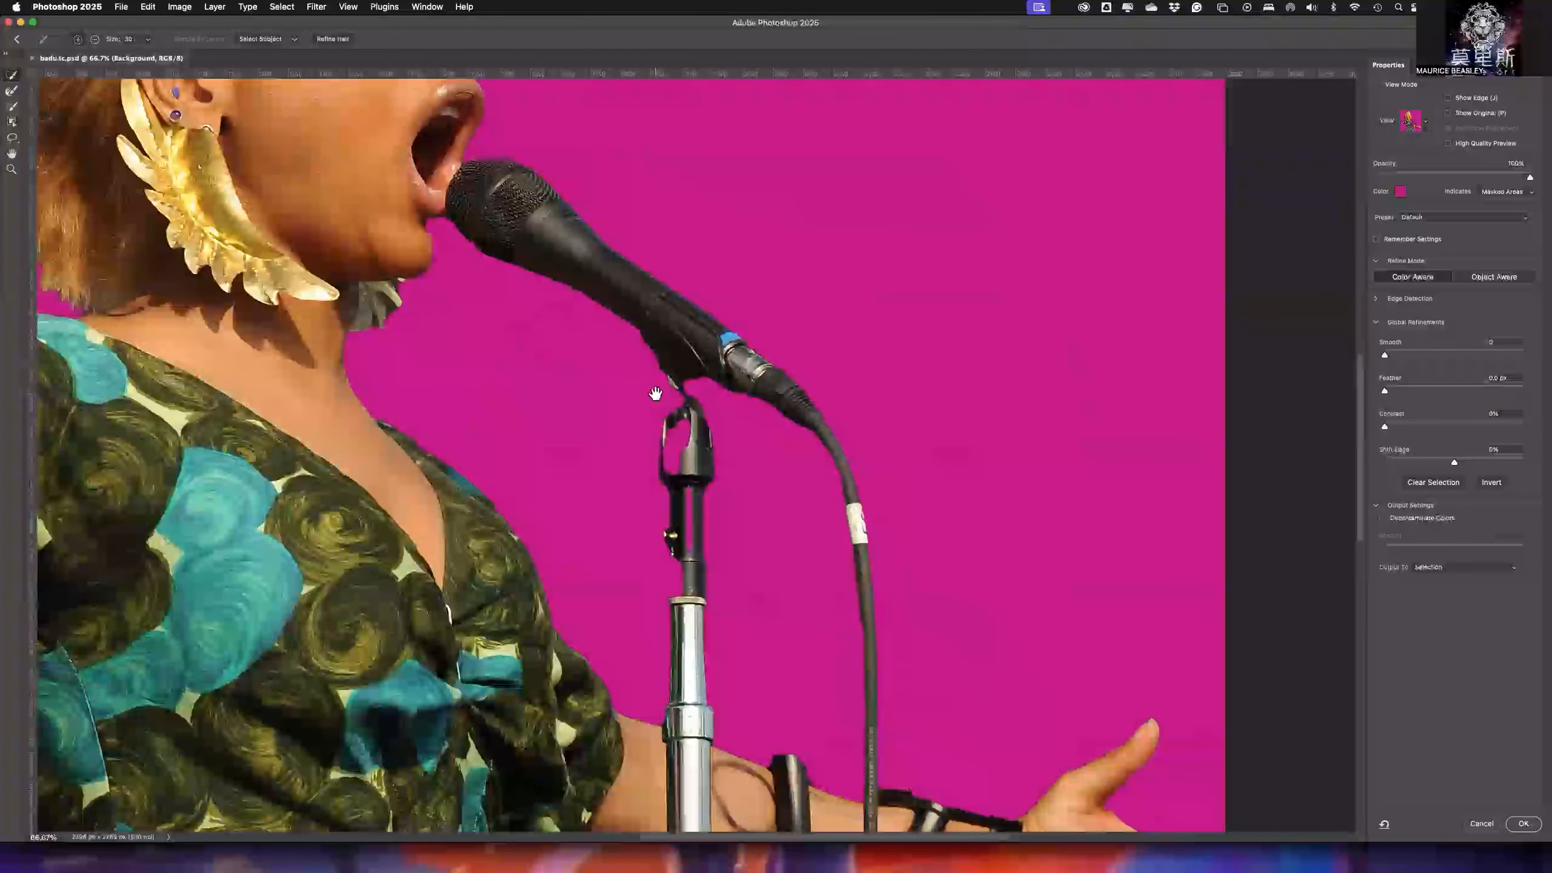
{"action": "left_click_drag", "start_coordinate": [690, 578], "coordinate": [692, 546]}
{"action": "left_click_drag", "start_coordinate": [668, 428], "coordinate": [684, 445]}
{"action": "key", "text": "bracketleft"}
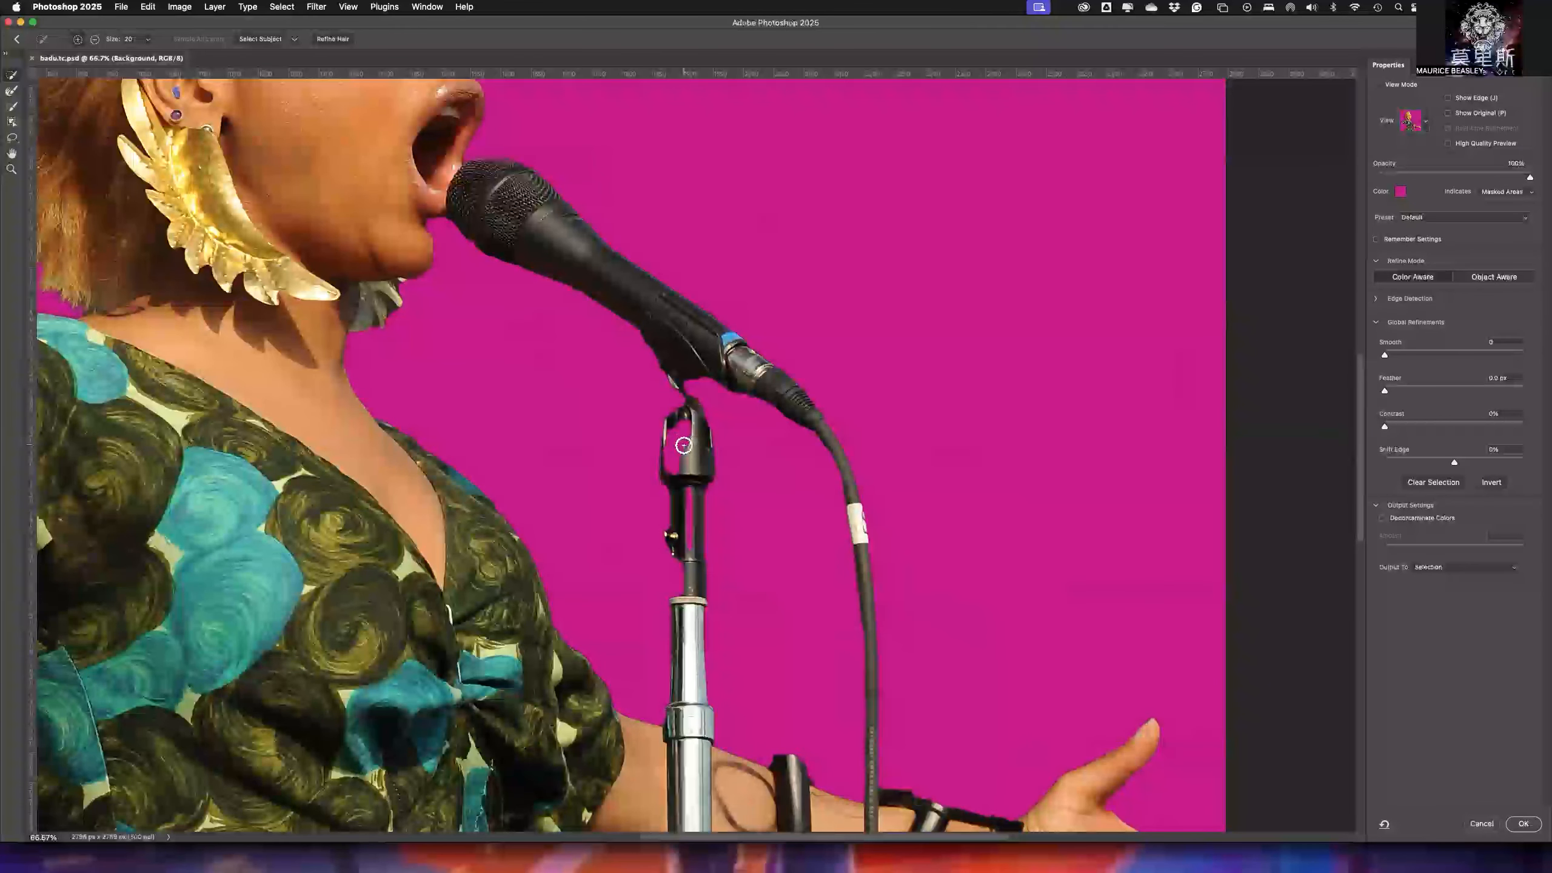
{"action": "mouse_move", "coordinate": [684, 443]}
{"action": "left_mouse_down"}
{"action": "mouse_move", "coordinate": [687, 425]}
{"action": "mouse_move", "coordinate": [673, 464]}
{"action": "mouse_move", "coordinate": [686, 444]}
{"action": "mouse_move", "coordinate": [683, 555]}
{"action": "left_mouse_up"}
{"action": "mouse_move", "coordinate": [684, 596]}
{"action": "left_mouse_down"}
{"action": "mouse_move", "coordinate": [692, 699]}
{"action": "mouse_move", "coordinate": [708, 646]}
{"action": "mouse_move", "coordinate": [686, 691]}
{"action": "mouse_move", "coordinate": [681, 664]}
{"action": "mouse_move", "coordinate": [683, 743]}
{"action": "left_mouse_up"}
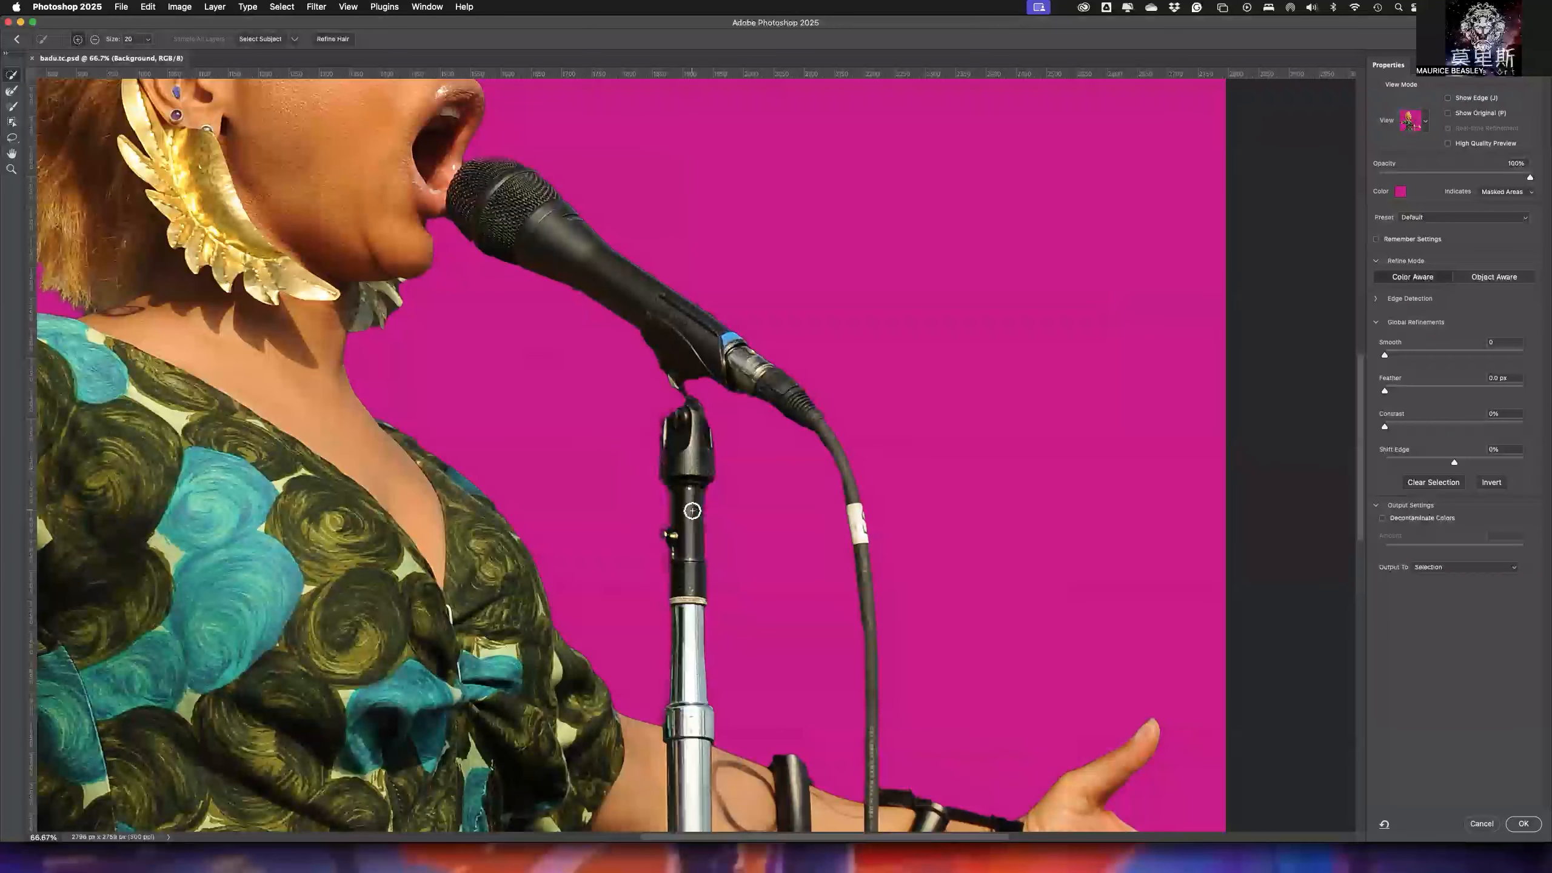
- Try to add the thin joint between the microphone and its stand to the selection with the Quick Selection tool
{"action": "left_click", "coordinate": [675, 396]}
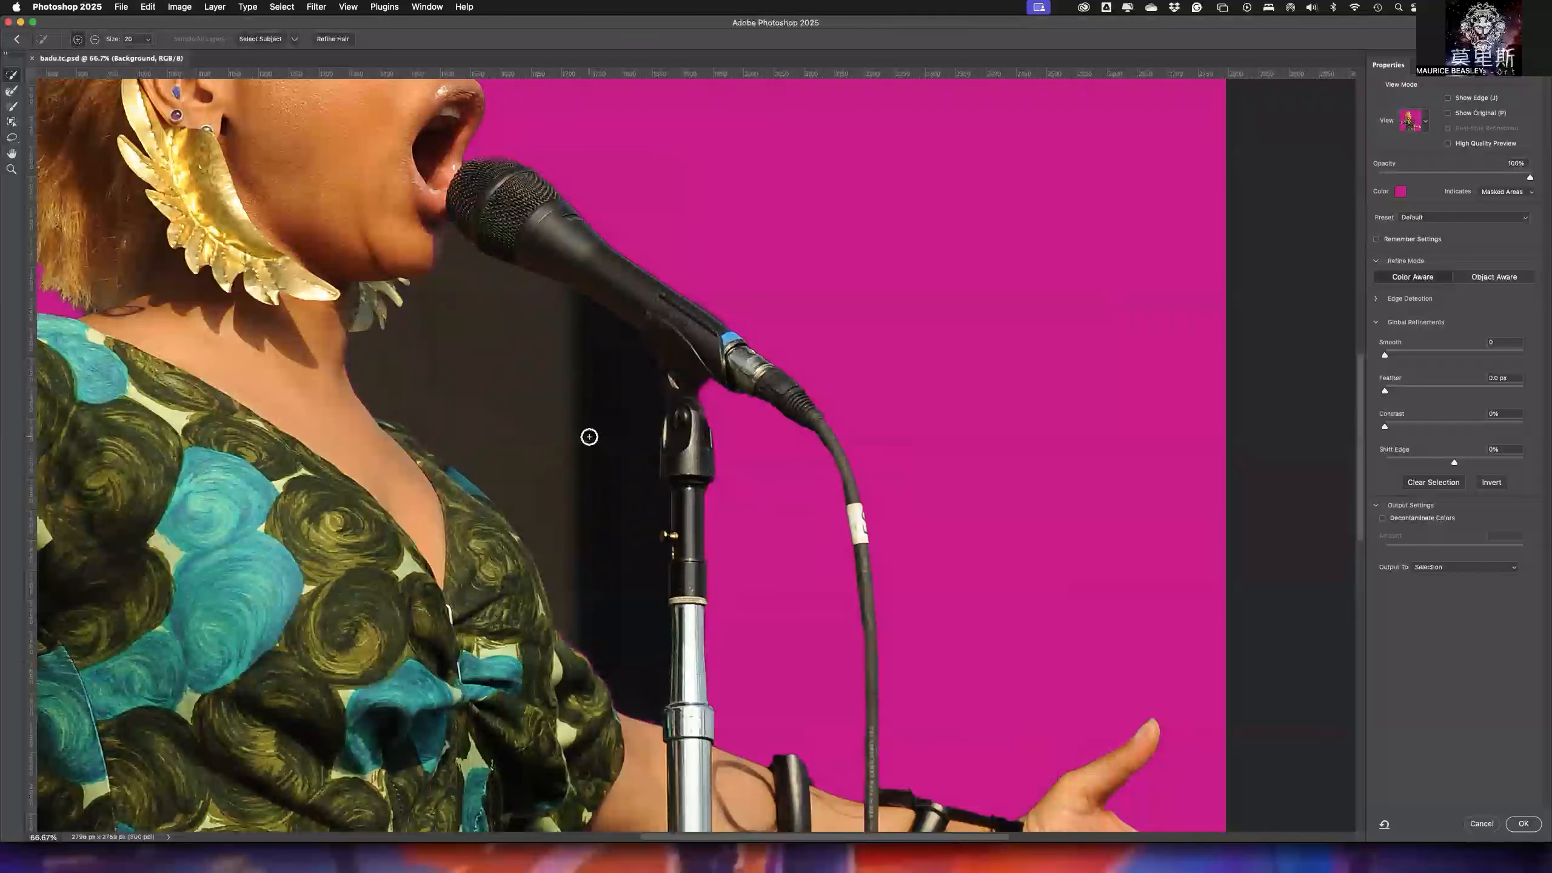
{"action": "key", "text": "super+z"}
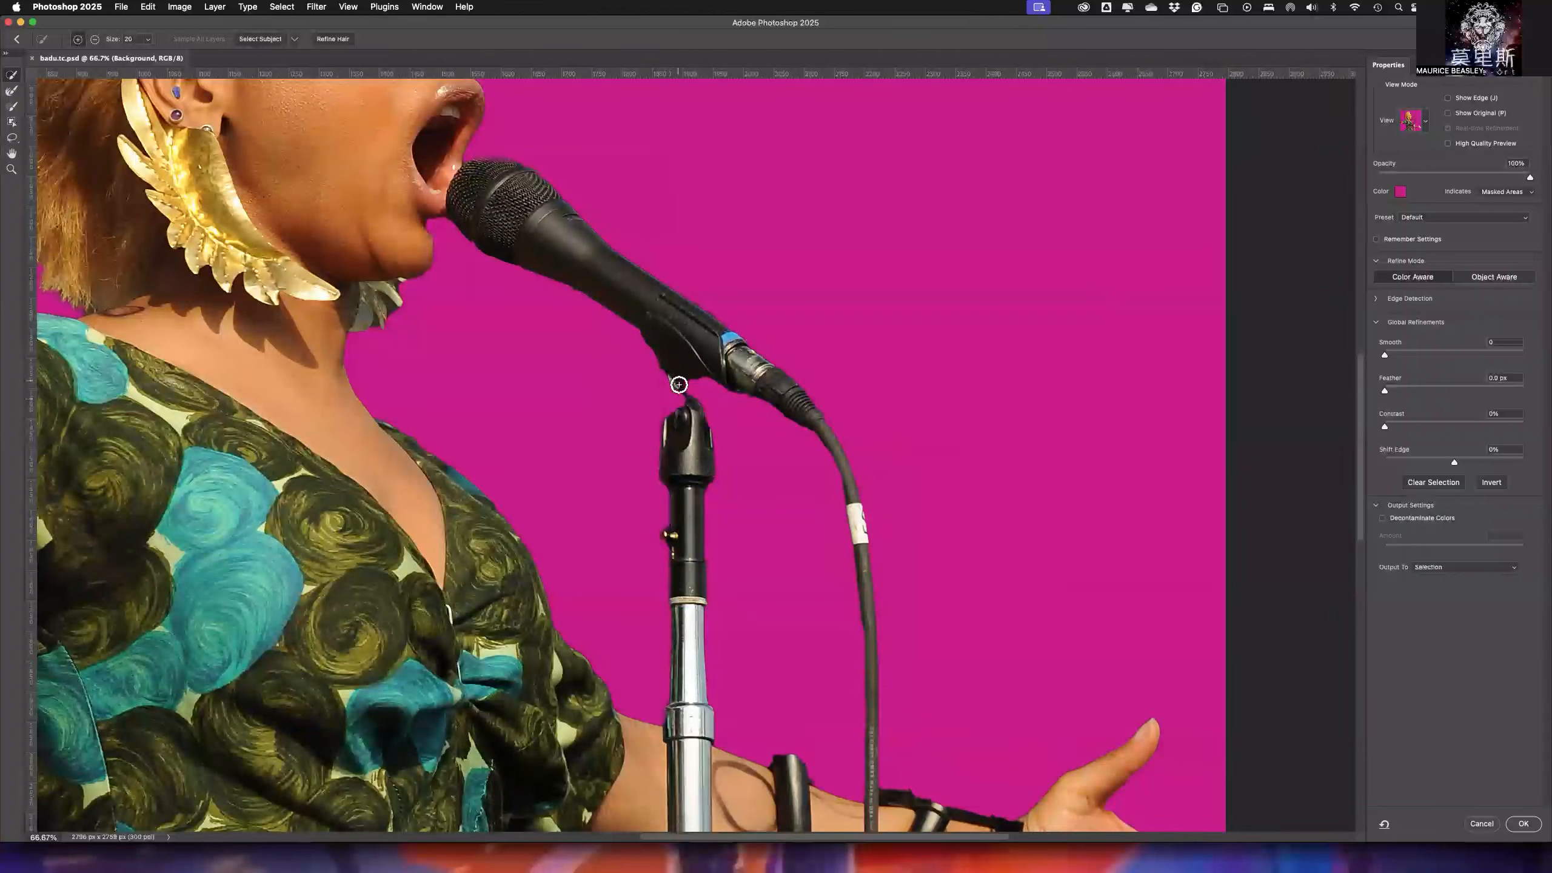
{"action": "left_click", "coordinate": [677, 390]}
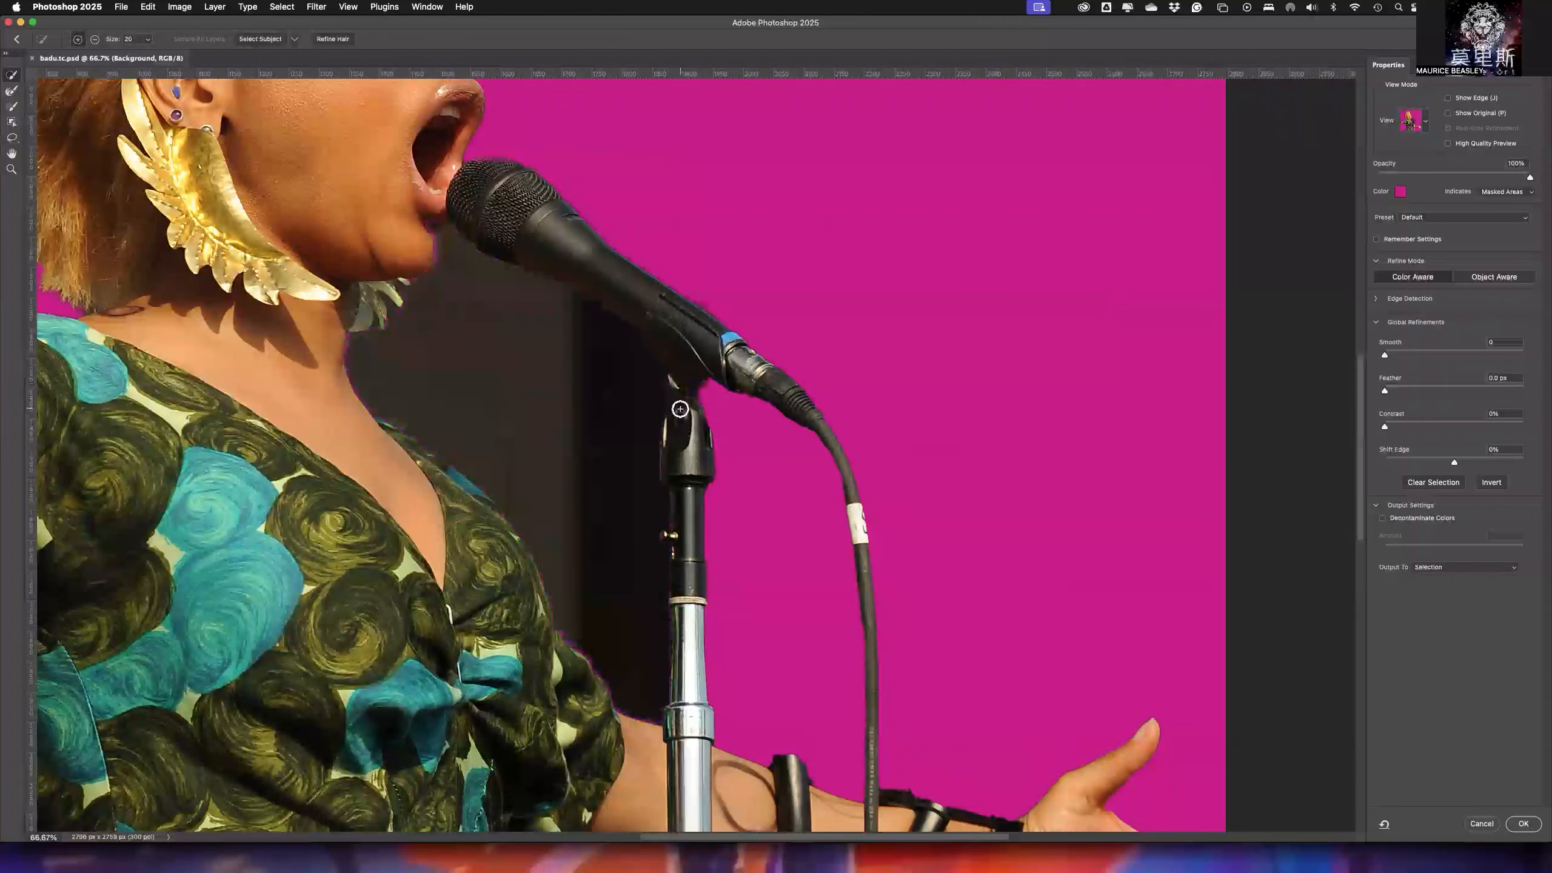
{"action": "key", "text": "super+z"}
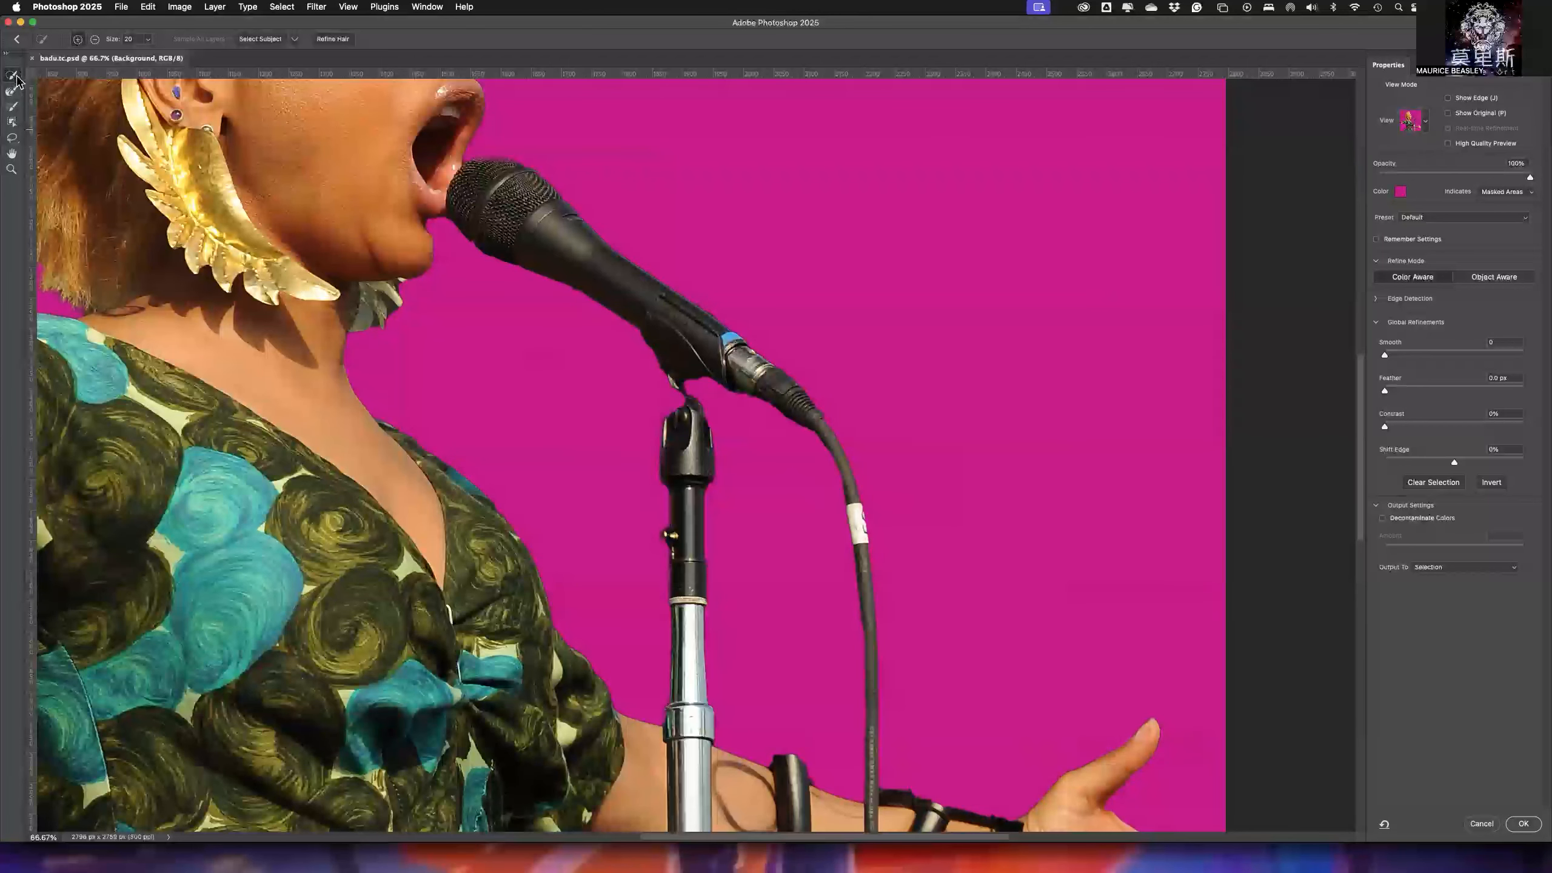
- Paint the joint between the microphone and its stand into the selection with the Brush tool at 15 px and 80% hardness
{"action": "left_click", "coordinate": [11, 108]}
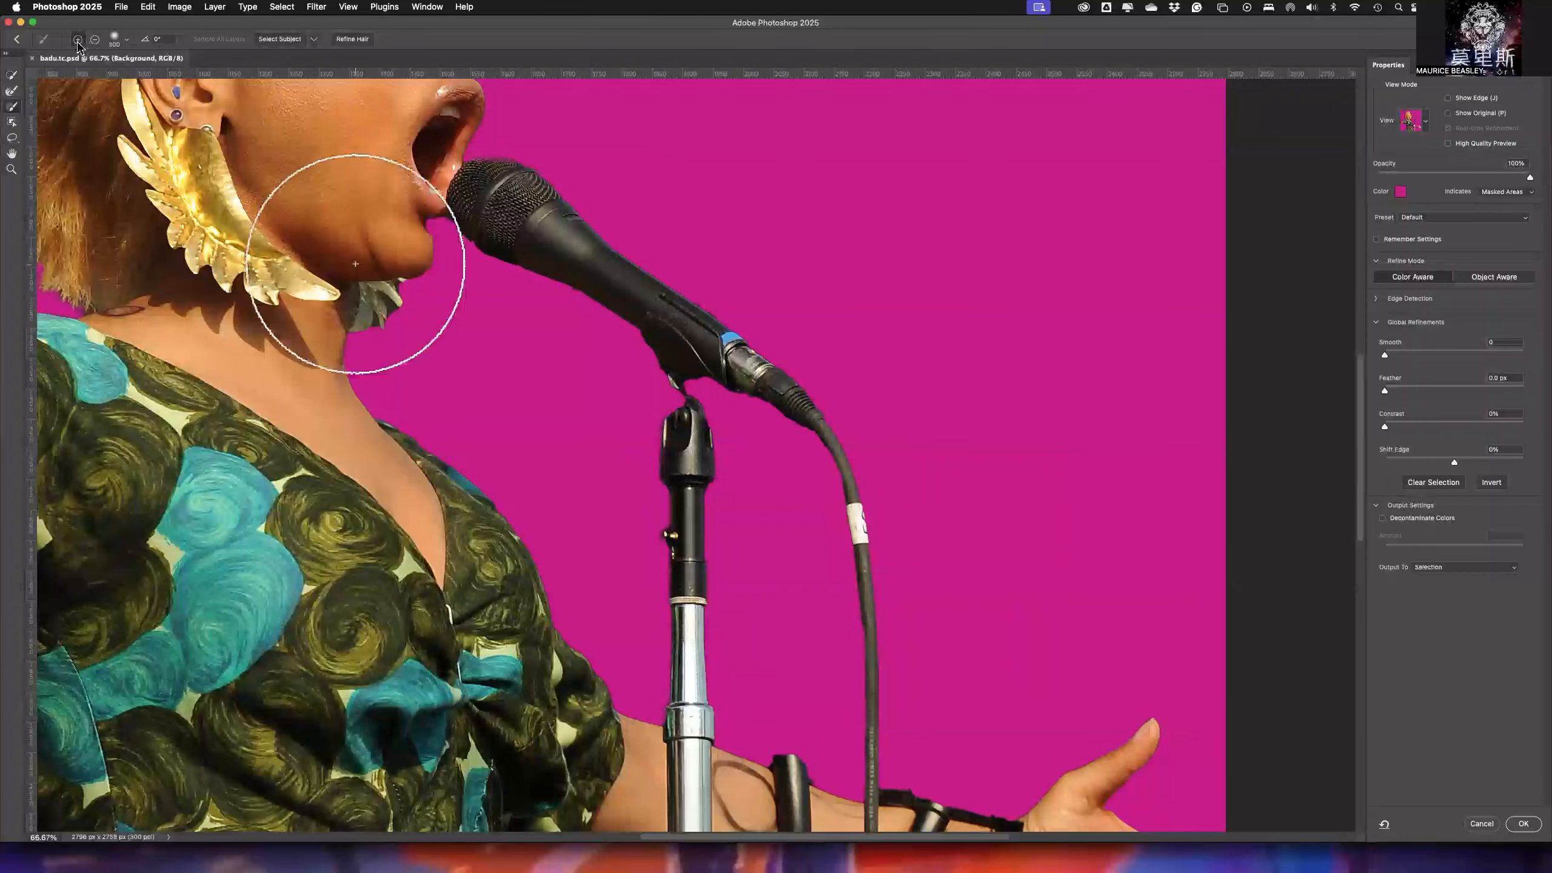
{"action": "left_click", "coordinate": [128, 43]}
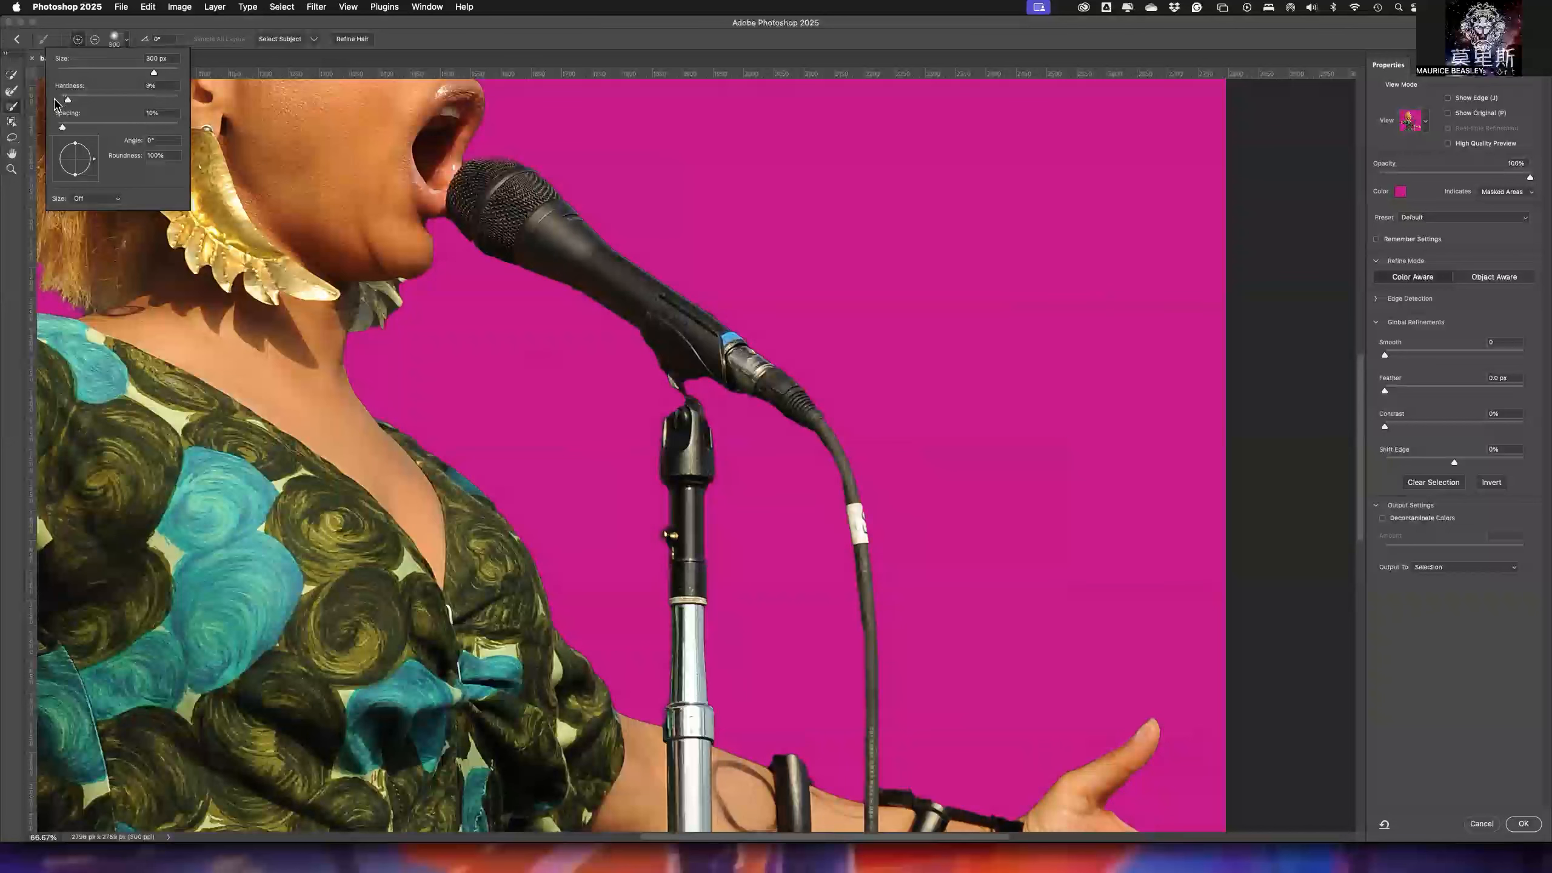
{"action": "left_click_drag", "start_coordinate": [69, 100], "coordinate": [170, 104]}
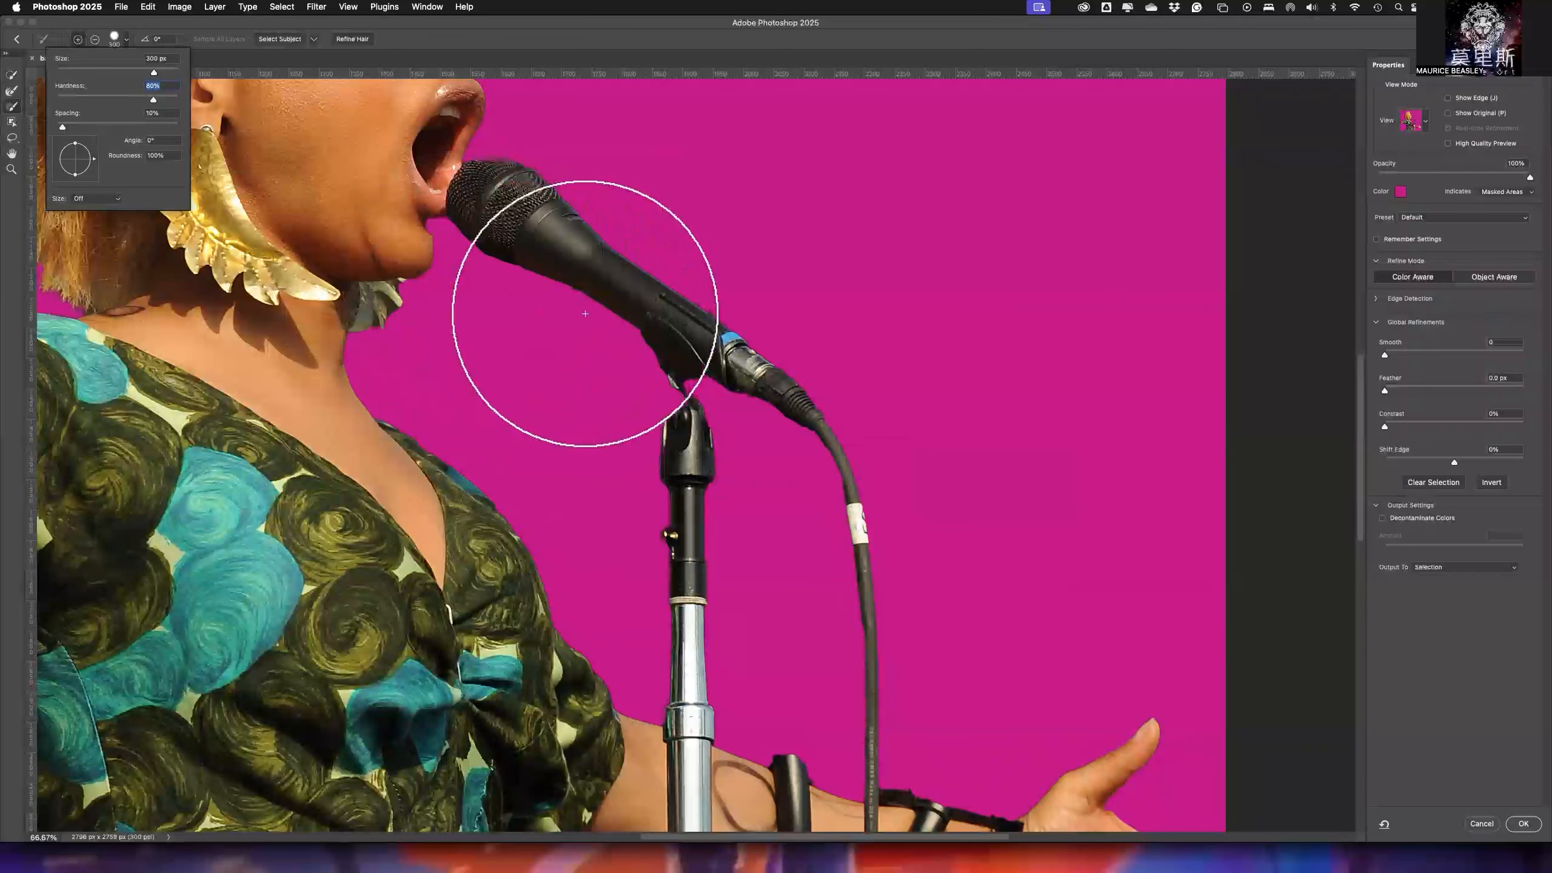
{"action": "key", "text": "bracketleft"}
{"action": "key", "text": "bracketleft"}
{"action": "key", "text": "bracketleft"}
{"action": "key", "text": "bracketleft"}
{"action": "key", "text": "bracketleft"}
{"action": "key", "text": "bracketleft"}
{"action": "key", "text": "bracketleft"}
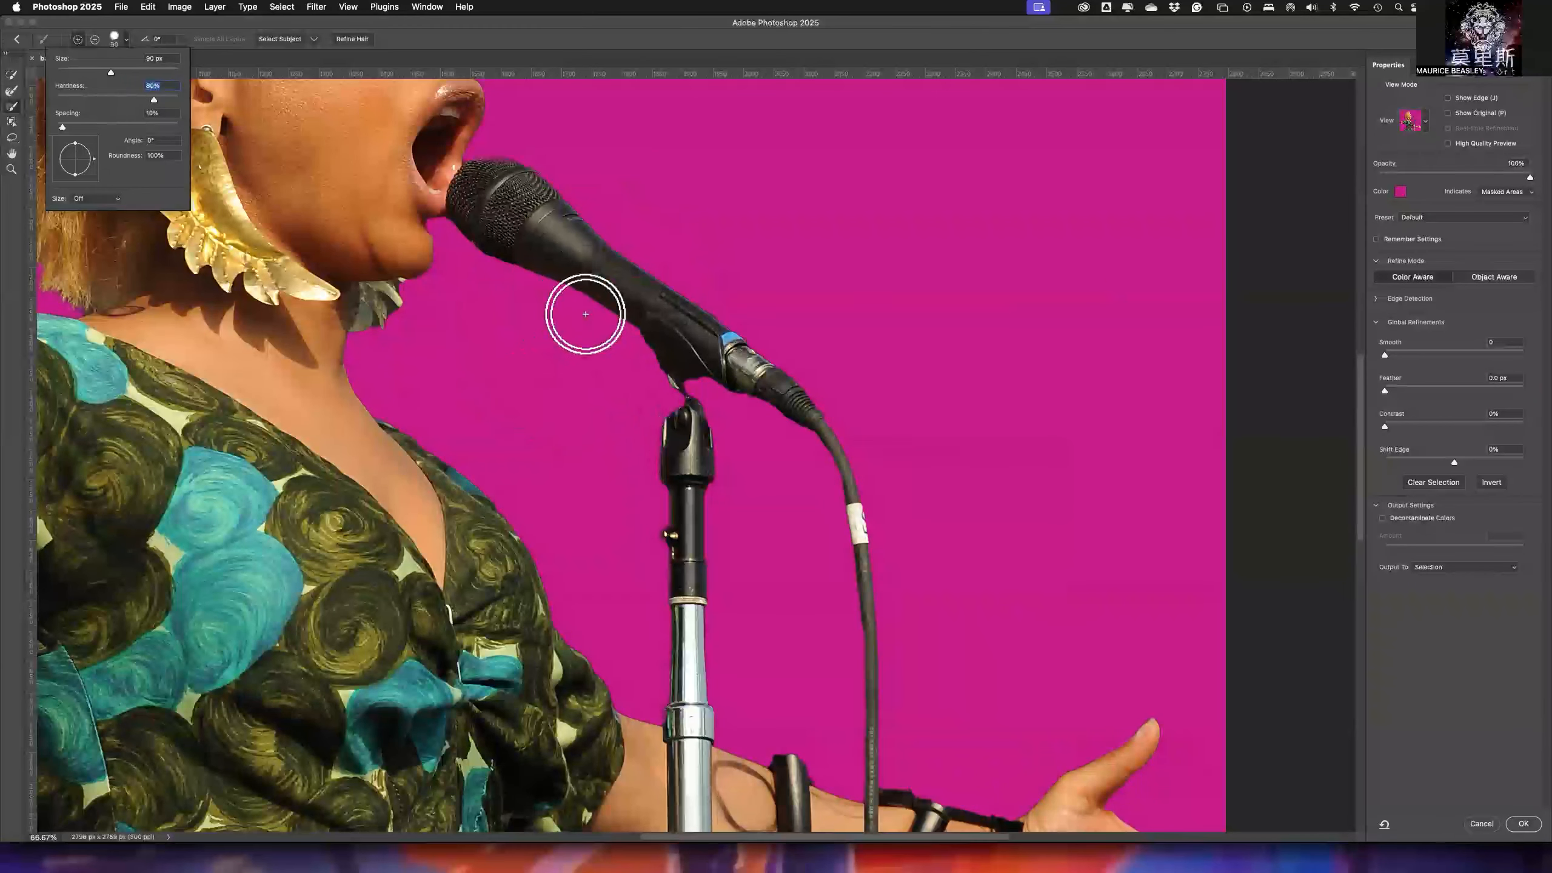
{"action": "key", "text": "bracketleft"}
{"action": "key", "text": "bracketleft"}
{"action": "key", "text": "bracketleft"}
{"action": "key", "text": "bracketleft"}
{"action": "key", "text": "bracketleft"}
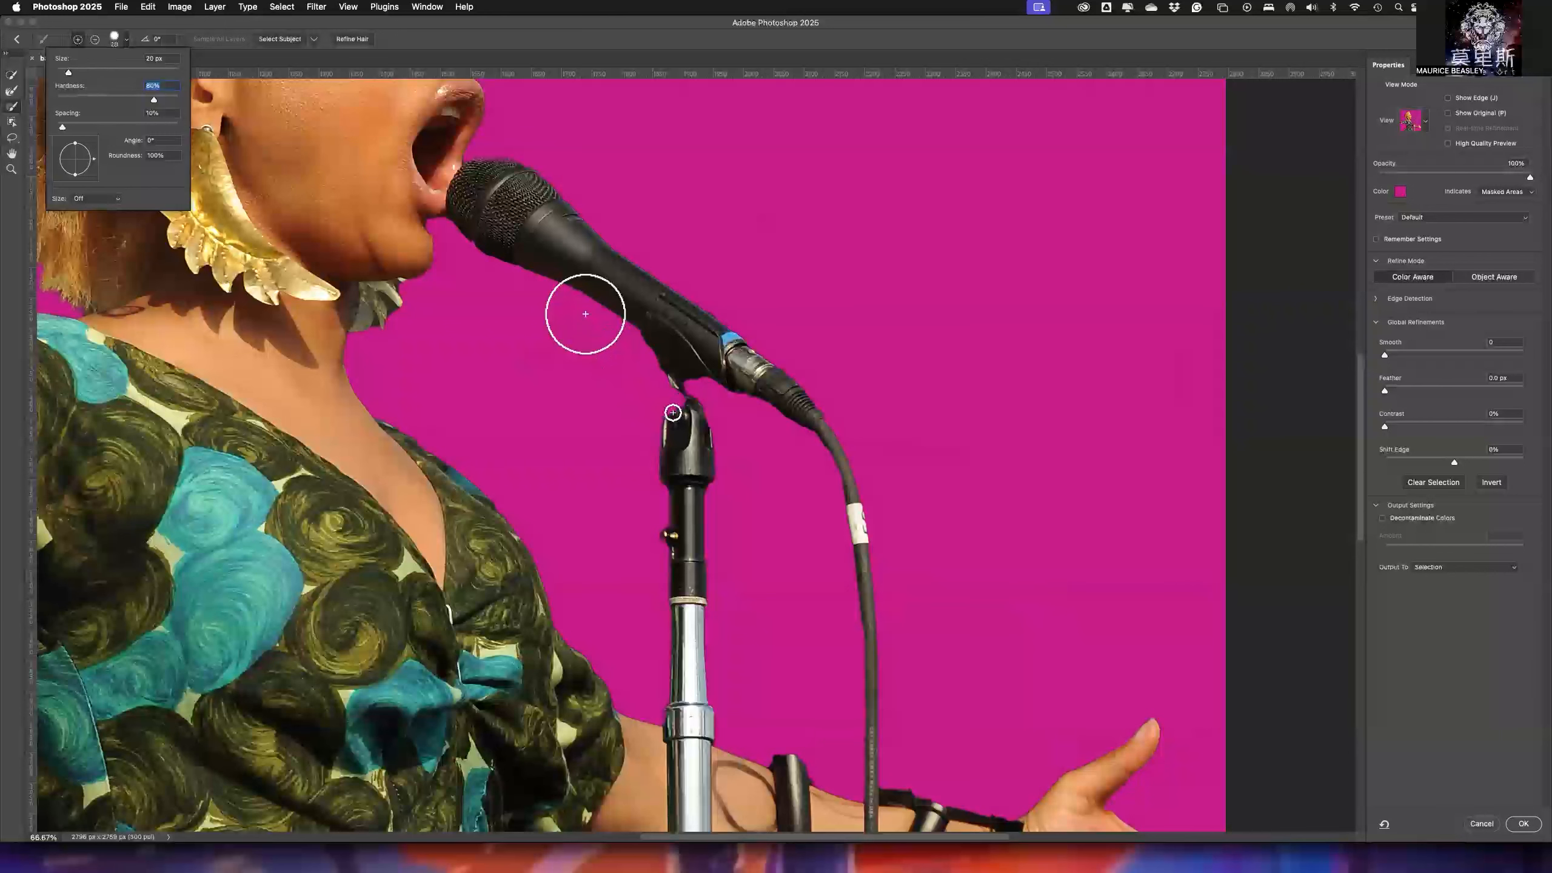
{"action": "key", "text": "bracketleft"}
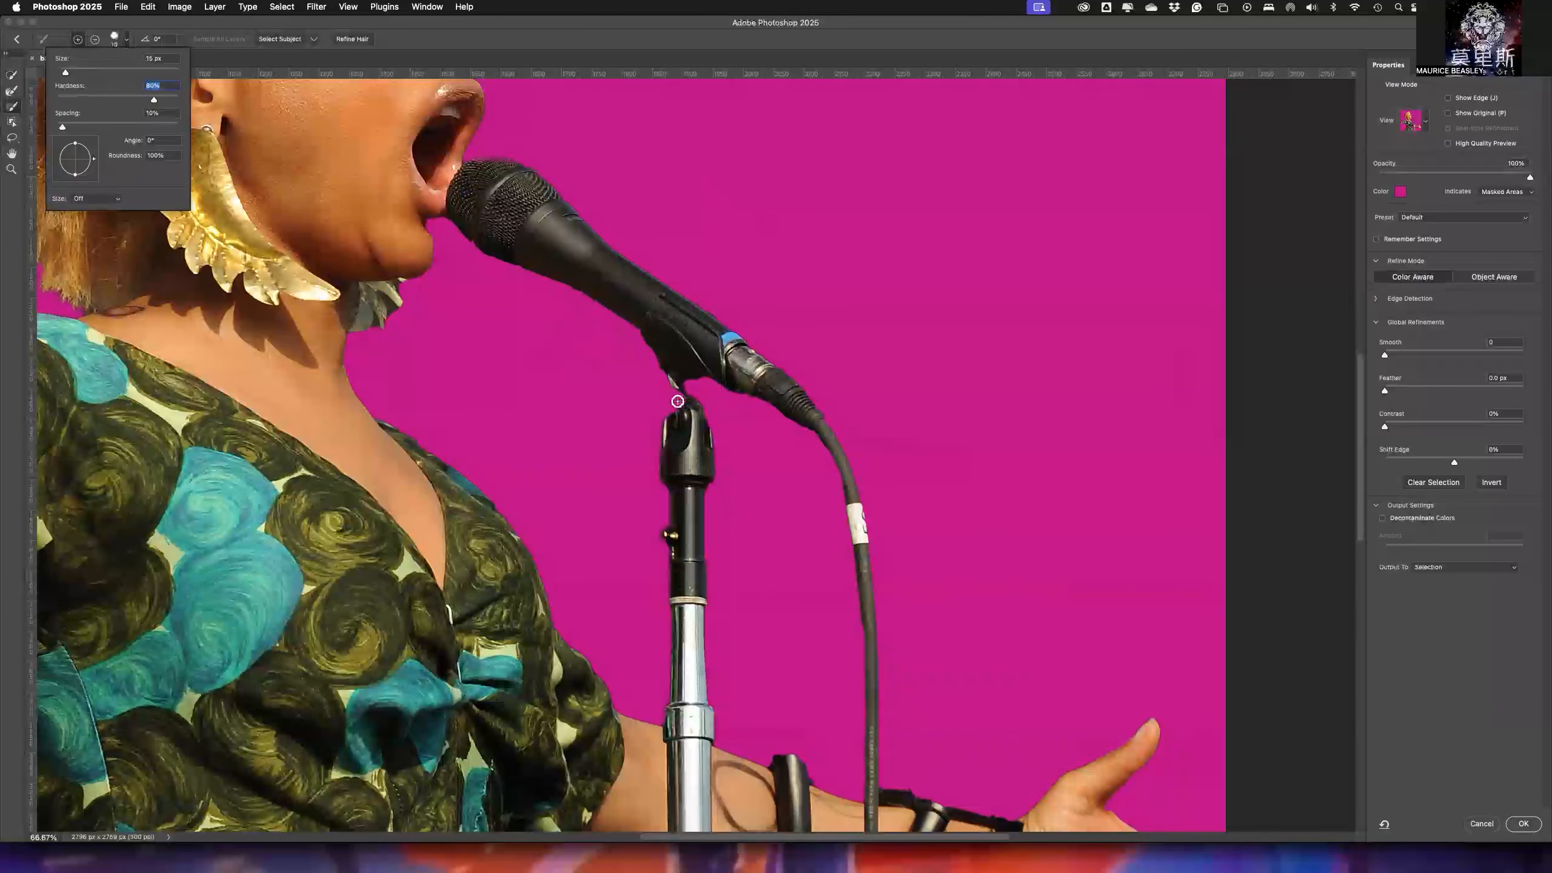
{"action": "key", "text": "Return"}
{"action": "mouse_move", "coordinate": [674, 392]}
{"action": "left_mouse_down"}
{"action": "mouse_move", "coordinate": [670, 371]}
{"action": "mouse_move", "coordinate": [688, 411]}
{"action": "left_mouse_up"}
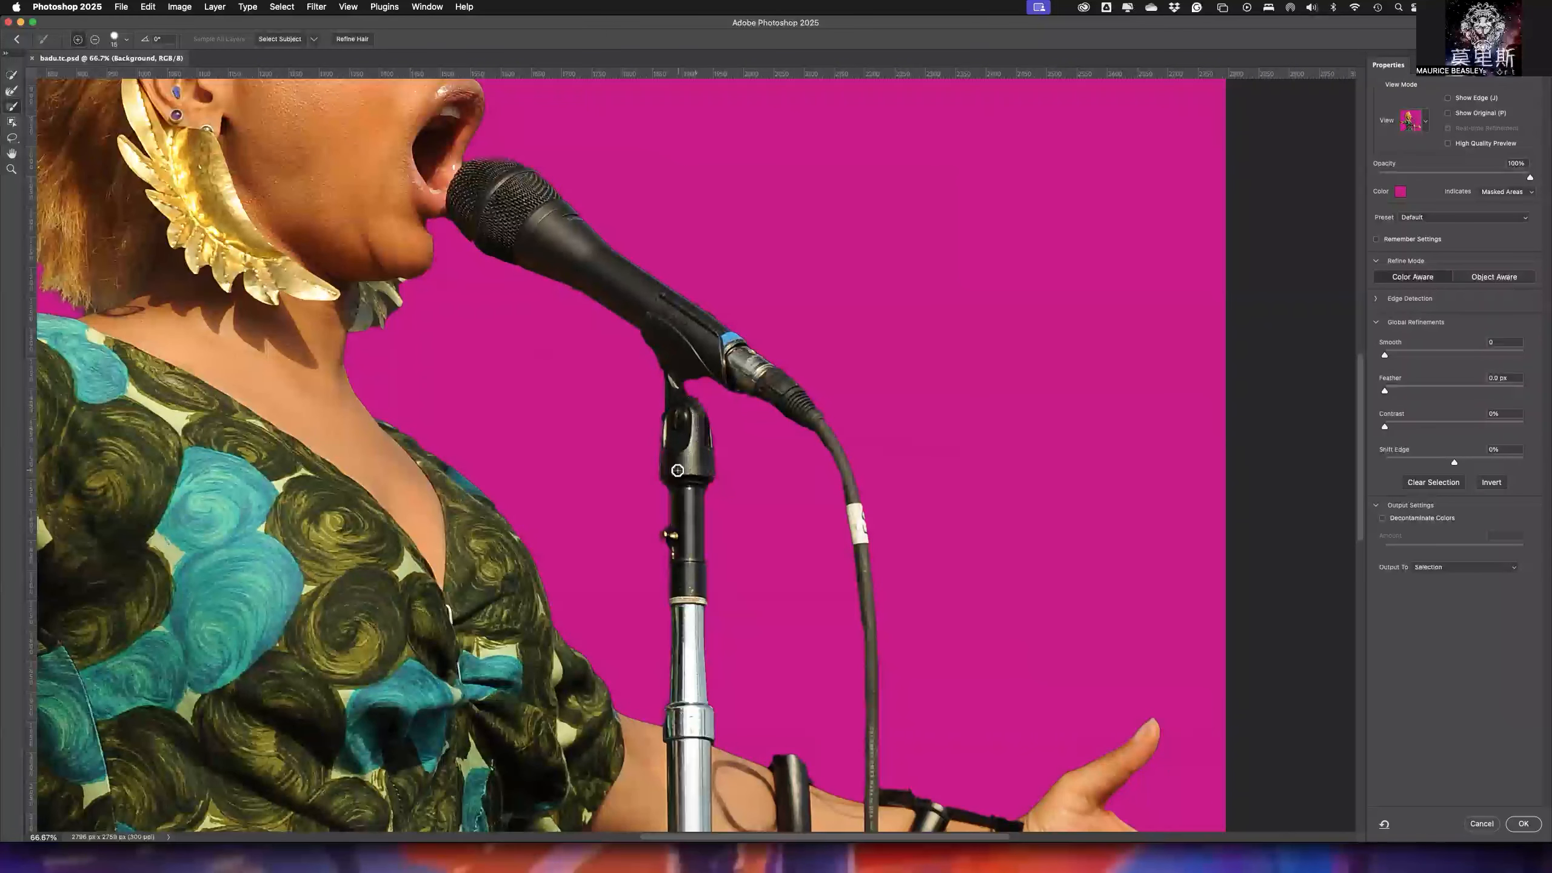
- Paint a short stroke from the microphone clip toward the singer and remove it with the Brush tool in subtract mode
{"action": "left_click_drag", "start_coordinate": [663, 453], "coordinate": [571, 448]}
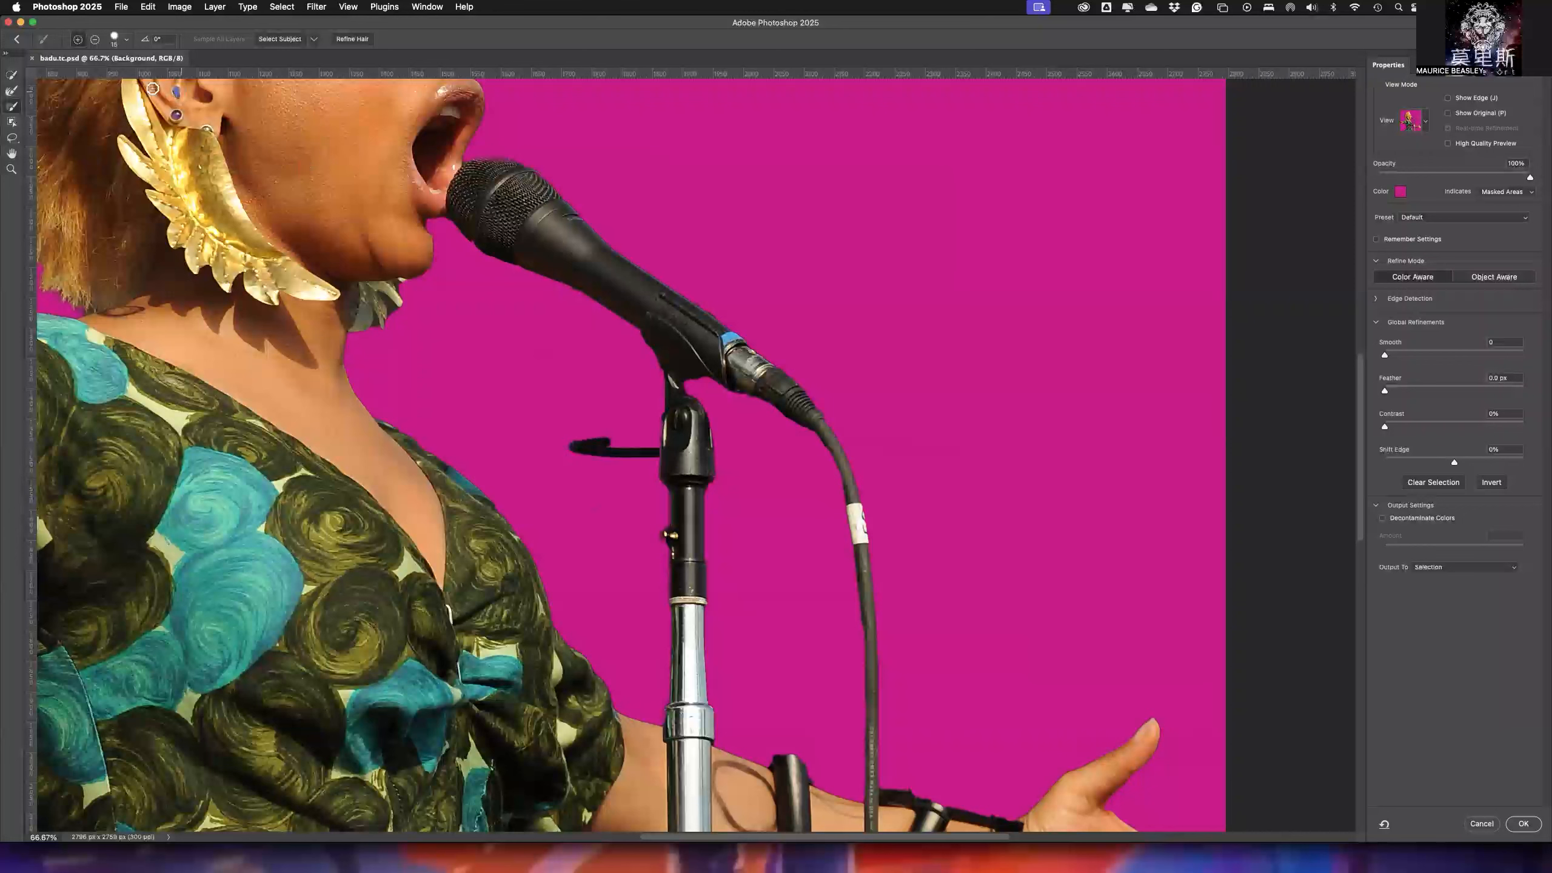
{"action": "left_click", "coordinate": [95, 40]}
{"action": "mouse_move", "coordinate": [548, 450]}
{"action": "left_mouse_down"}
{"action": "mouse_move", "coordinate": [598, 439]}
{"action": "mouse_move", "coordinate": [589, 457]}
{"action": "mouse_move", "coordinate": [619, 437]}
{"action": "mouse_move", "coordinate": [590, 459]}
{"action": "mouse_move", "coordinate": [651, 451]}
{"action": "left_mouse_up"}
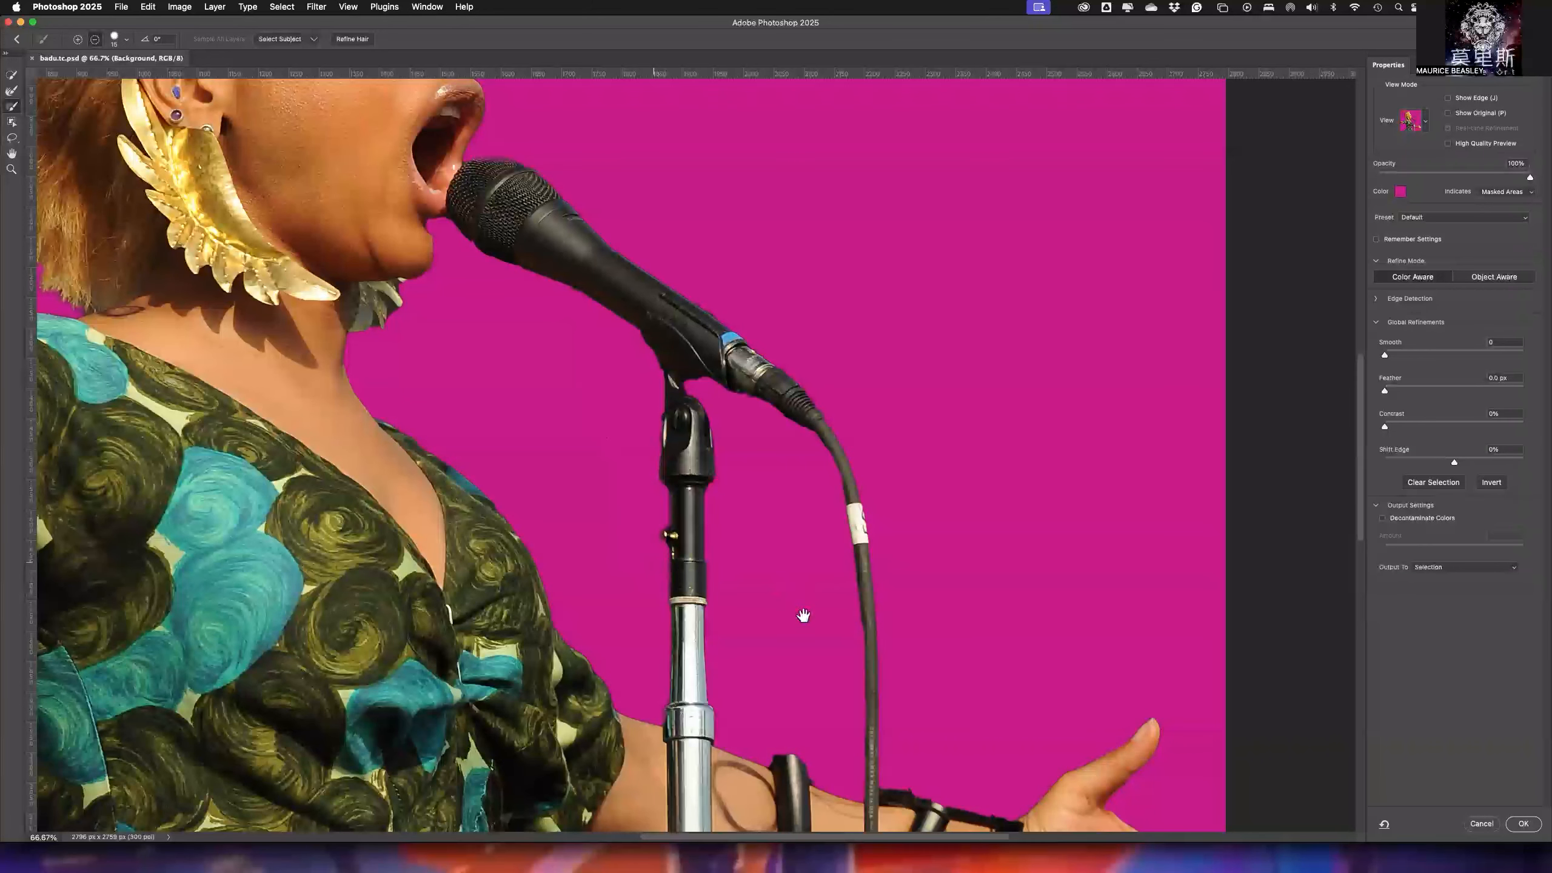
- Paint the missing edge at the lower end of the microphone stand's pole into the selection with the Brush tool in add mode
{"action": "scroll", "coordinate": [723, 564], "scroll_direction": "down", "scroll_amount": 10}
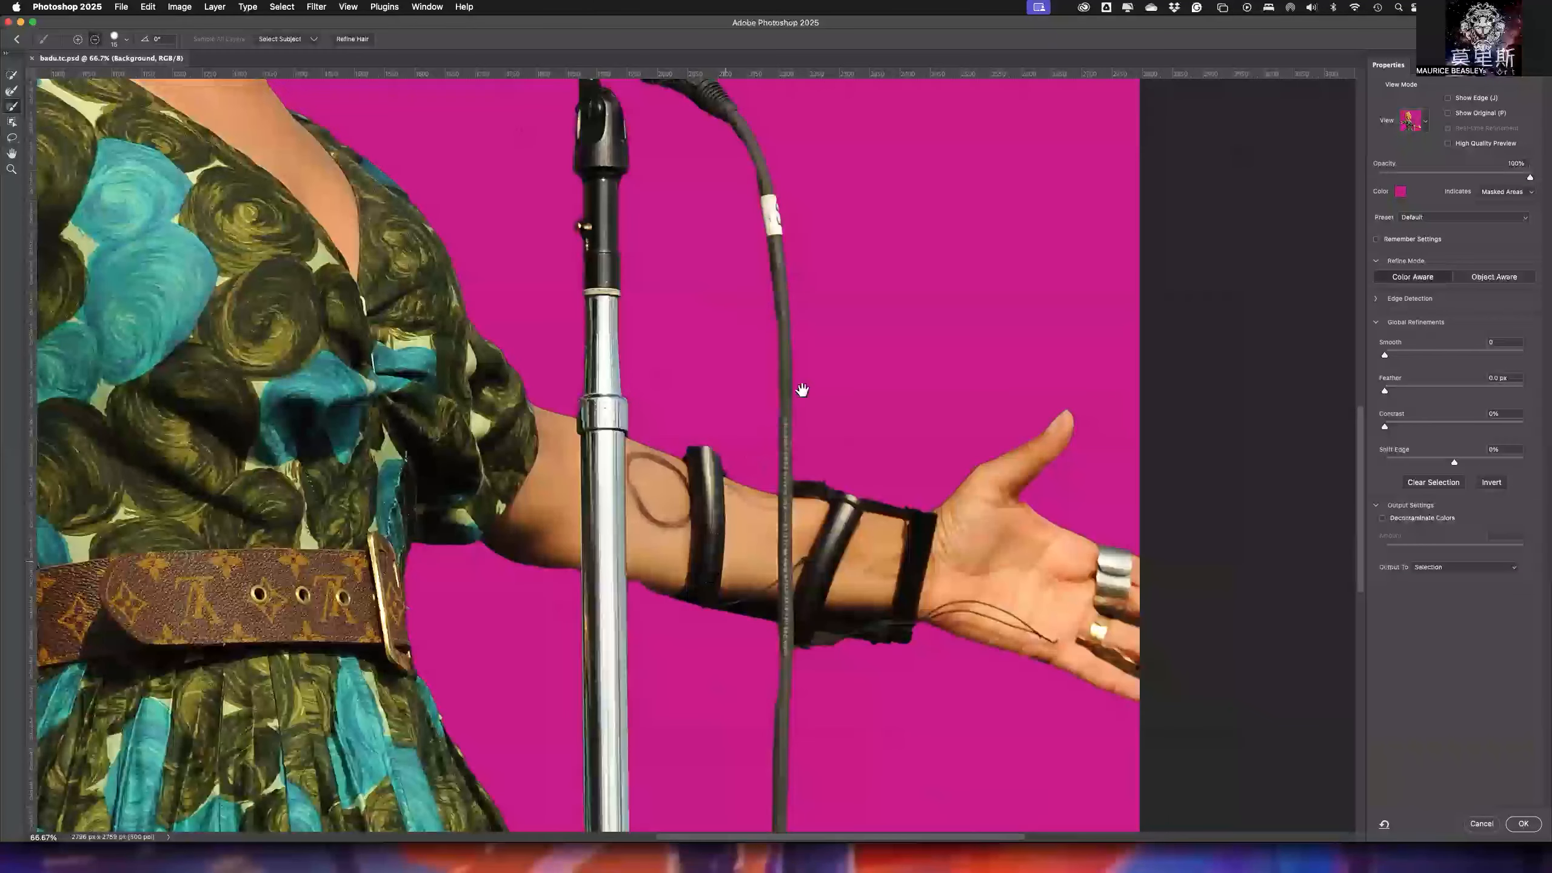
{"action": "scroll", "coordinate": [653, 383], "scroll_direction": "down", "scroll_amount": 6}
{"action": "scroll", "coordinate": [641, 397], "scroll_direction": "left", "scroll_amount": 3}
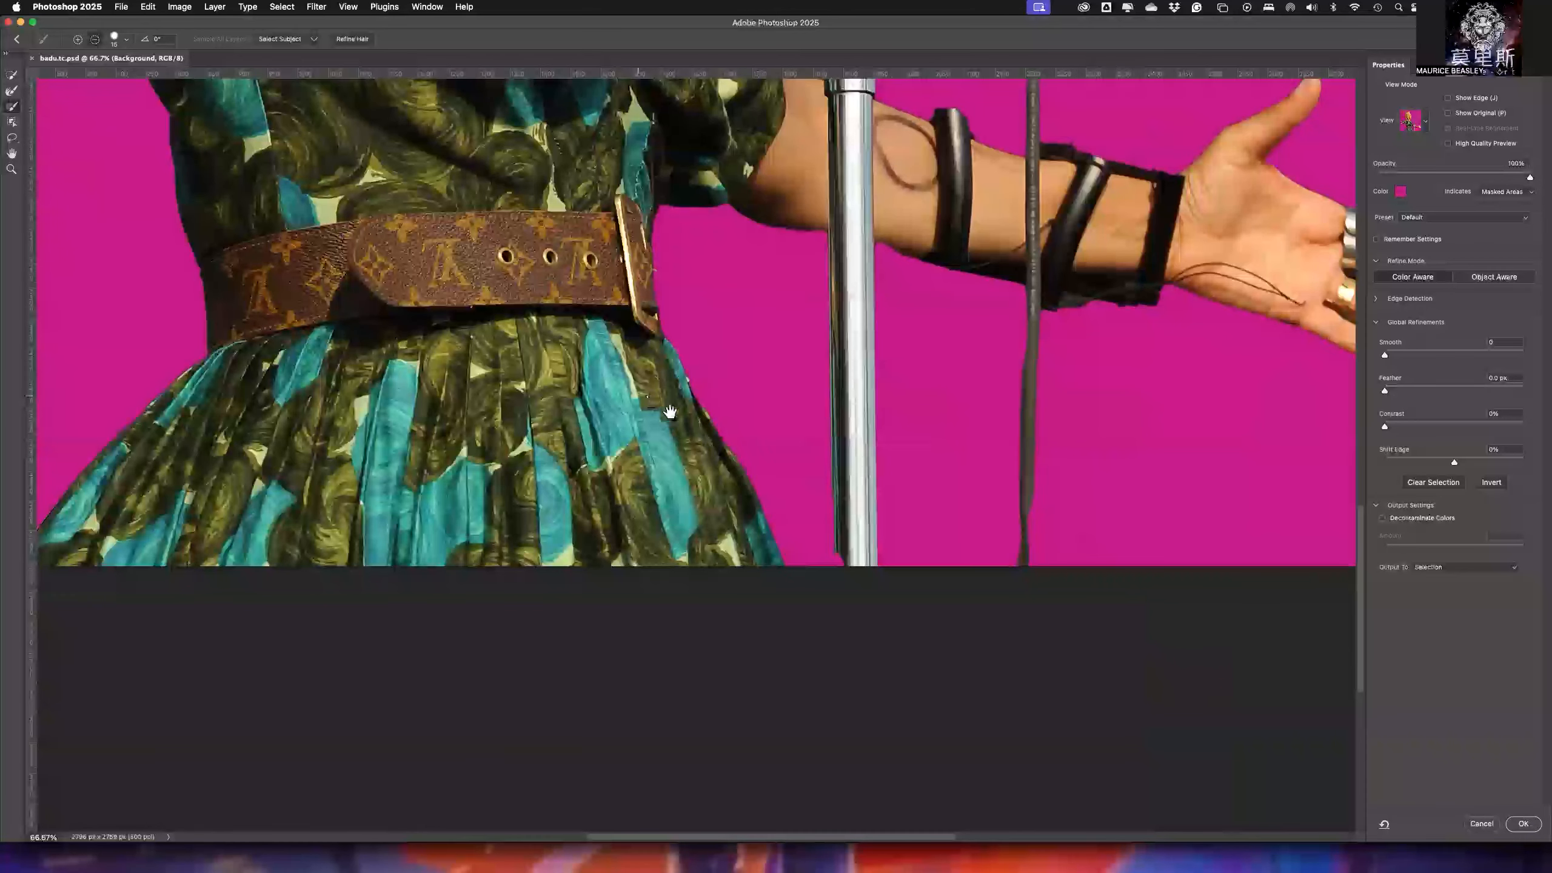
{"action": "scroll", "coordinate": [611, 376], "scroll_direction": "left", "scroll_amount": 4}
{"action": "scroll", "coordinate": [611, 376], "scroll_direction": "up", "scroll_amount": 2}
{"action": "scroll", "coordinate": [776, 489], "scroll_direction": "right", "scroll_amount": 4}
{"action": "scroll", "coordinate": [776, 489], "scroll_direction": "down", "scroll_amount": 2}
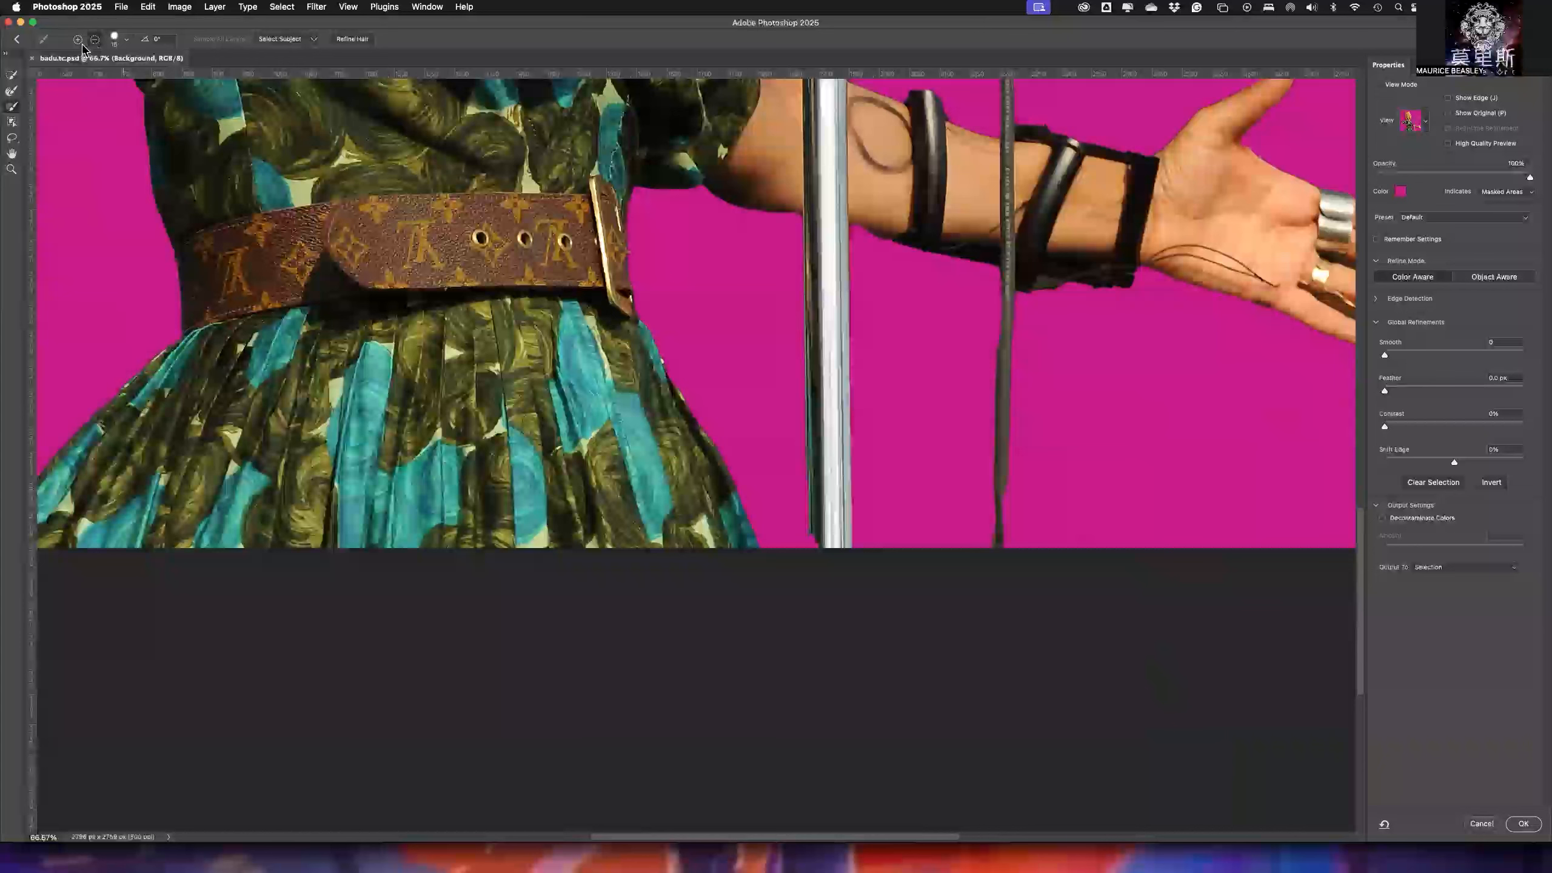
{"action": "mouse_move", "coordinate": [823, 546]}
{"action": "left_mouse_down"}
{"action": "mouse_move", "coordinate": [814, 534]}
{"action": "mouse_move", "coordinate": [813, 553]}
{"action": "left_mouse_up"}
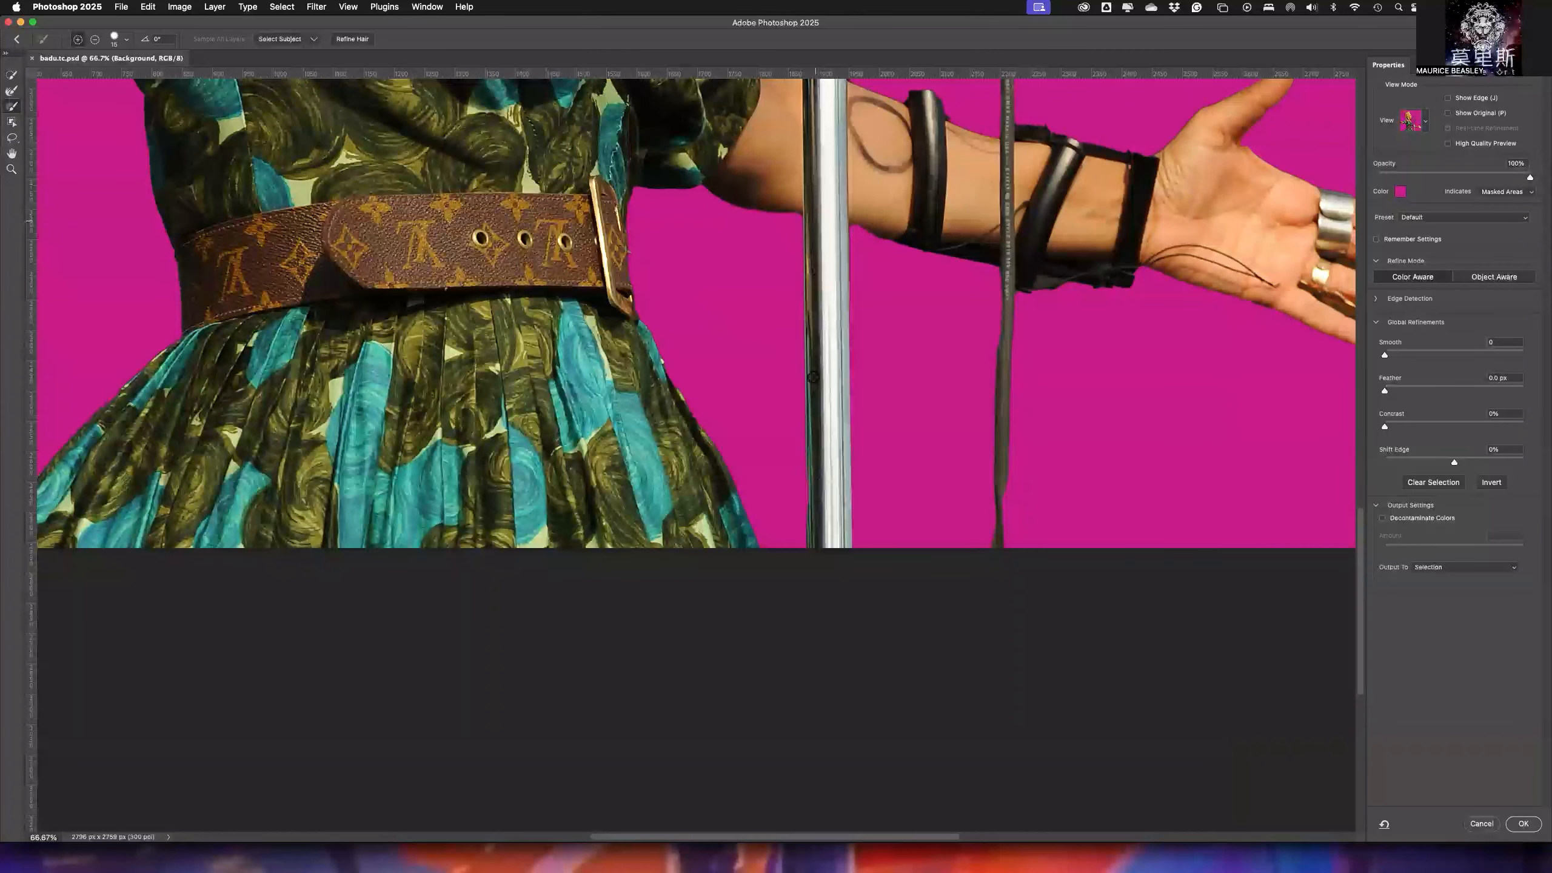
{"action": "left_click", "coordinate": [807, 547], "text": "shift"}
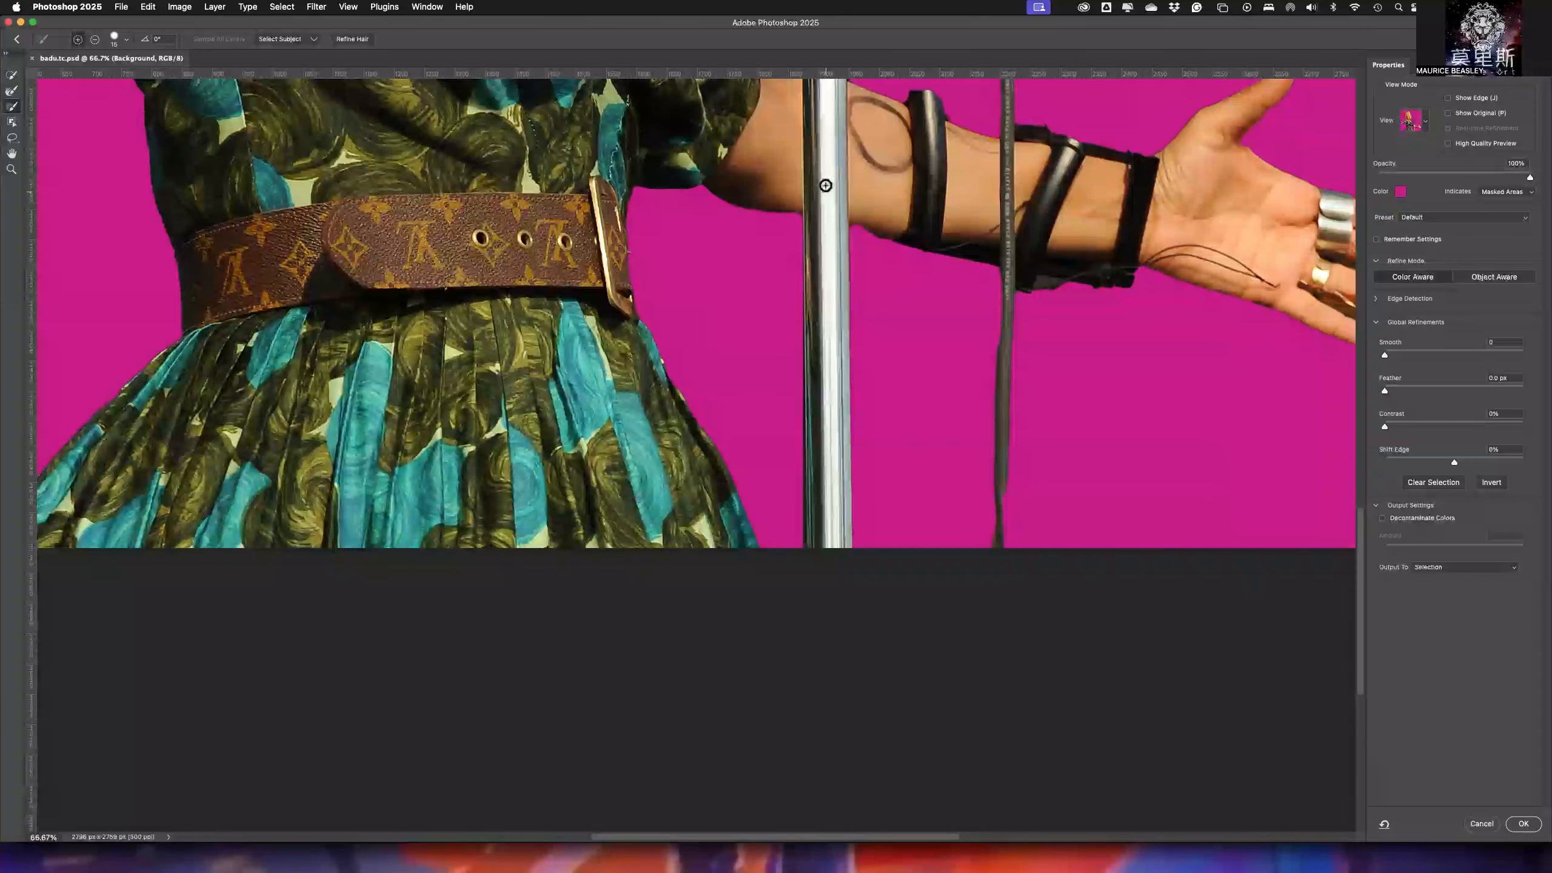
- Apply Refine Hair to improve the selection edges around the singer's hair
{"action": "scroll", "coordinate": [837, 218], "scroll_direction": "up", "scroll_amount": 5}
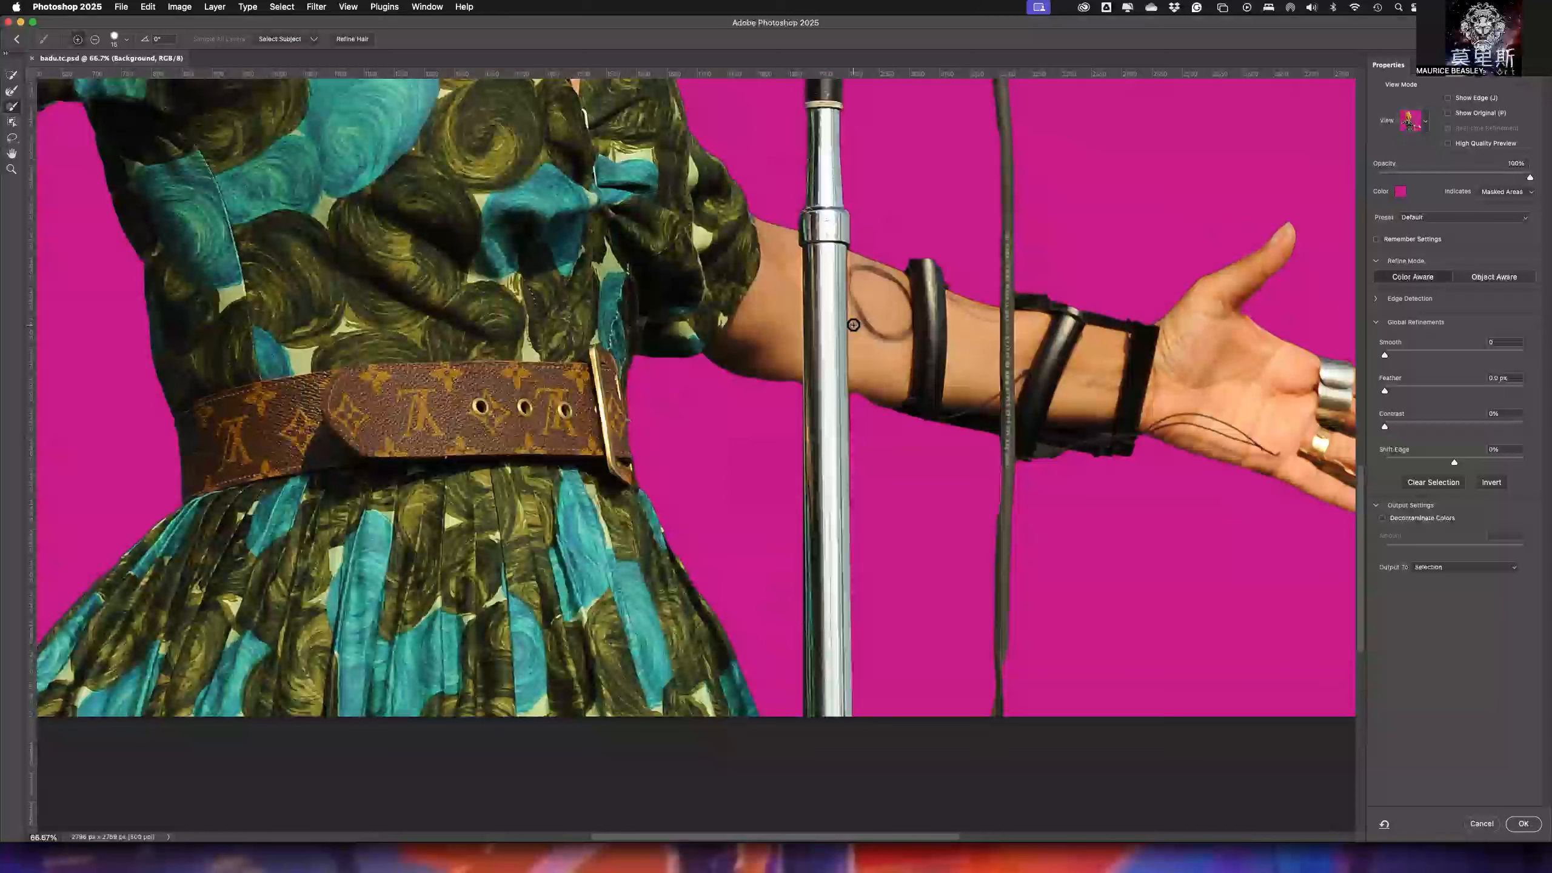
{"action": "left_click_drag", "start_coordinate": [508, 367], "coordinate": [923, 374]}
{"action": "left_click_drag", "start_coordinate": [747, 229], "coordinate": [886, 502]}
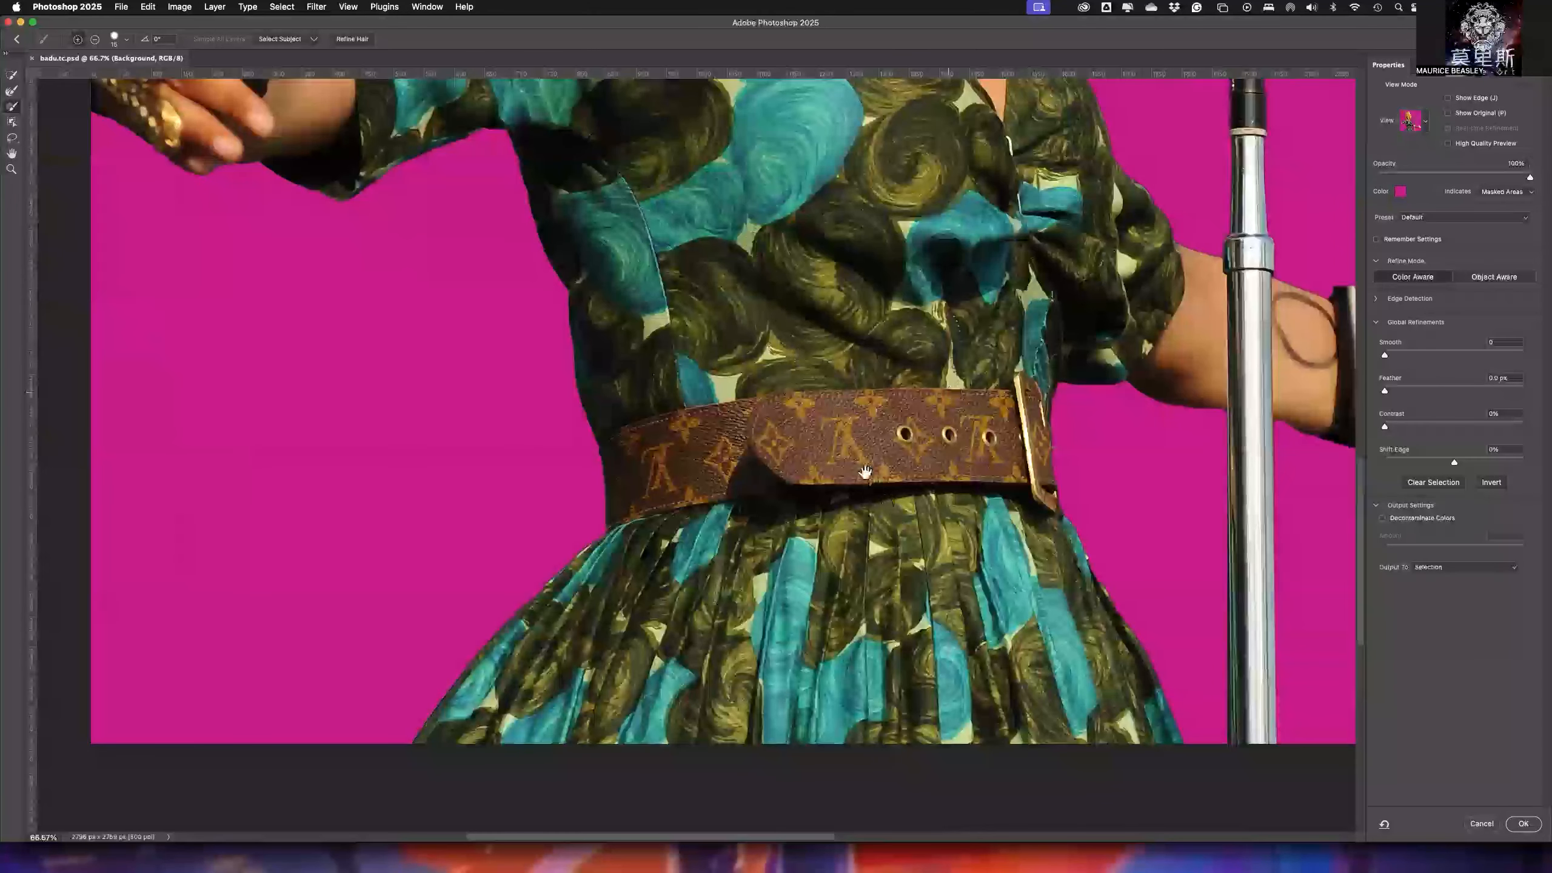
{"action": "left_click_drag", "start_coordinate": [665, 348], "coordinate": [560, 462]}
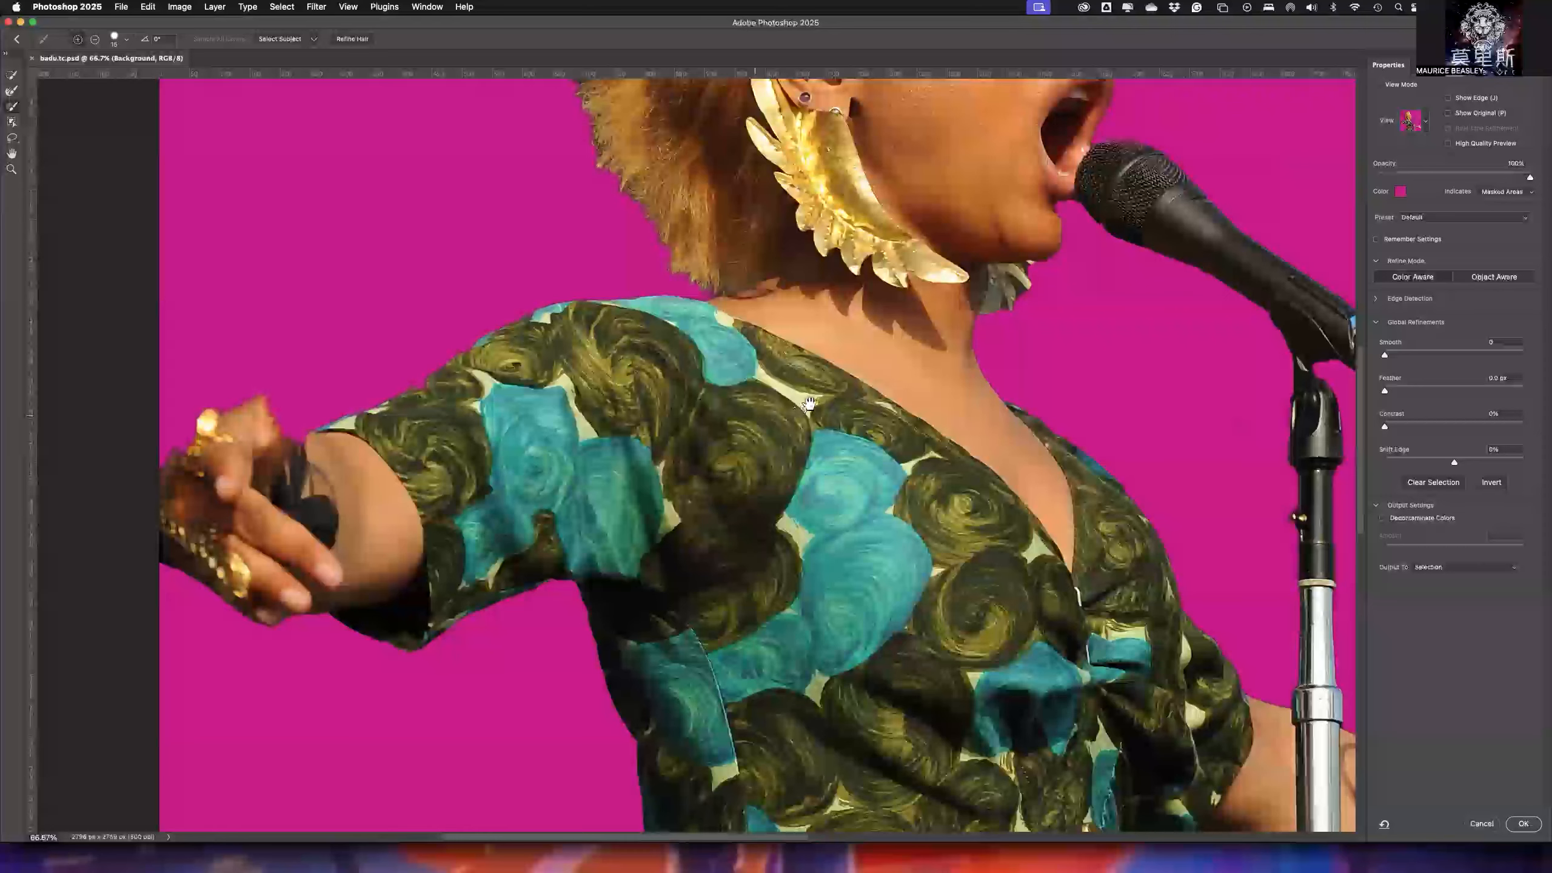
{"action": "left_click_drag", "start_coordinate": [835, 419], "coordinate": [708, 534]}
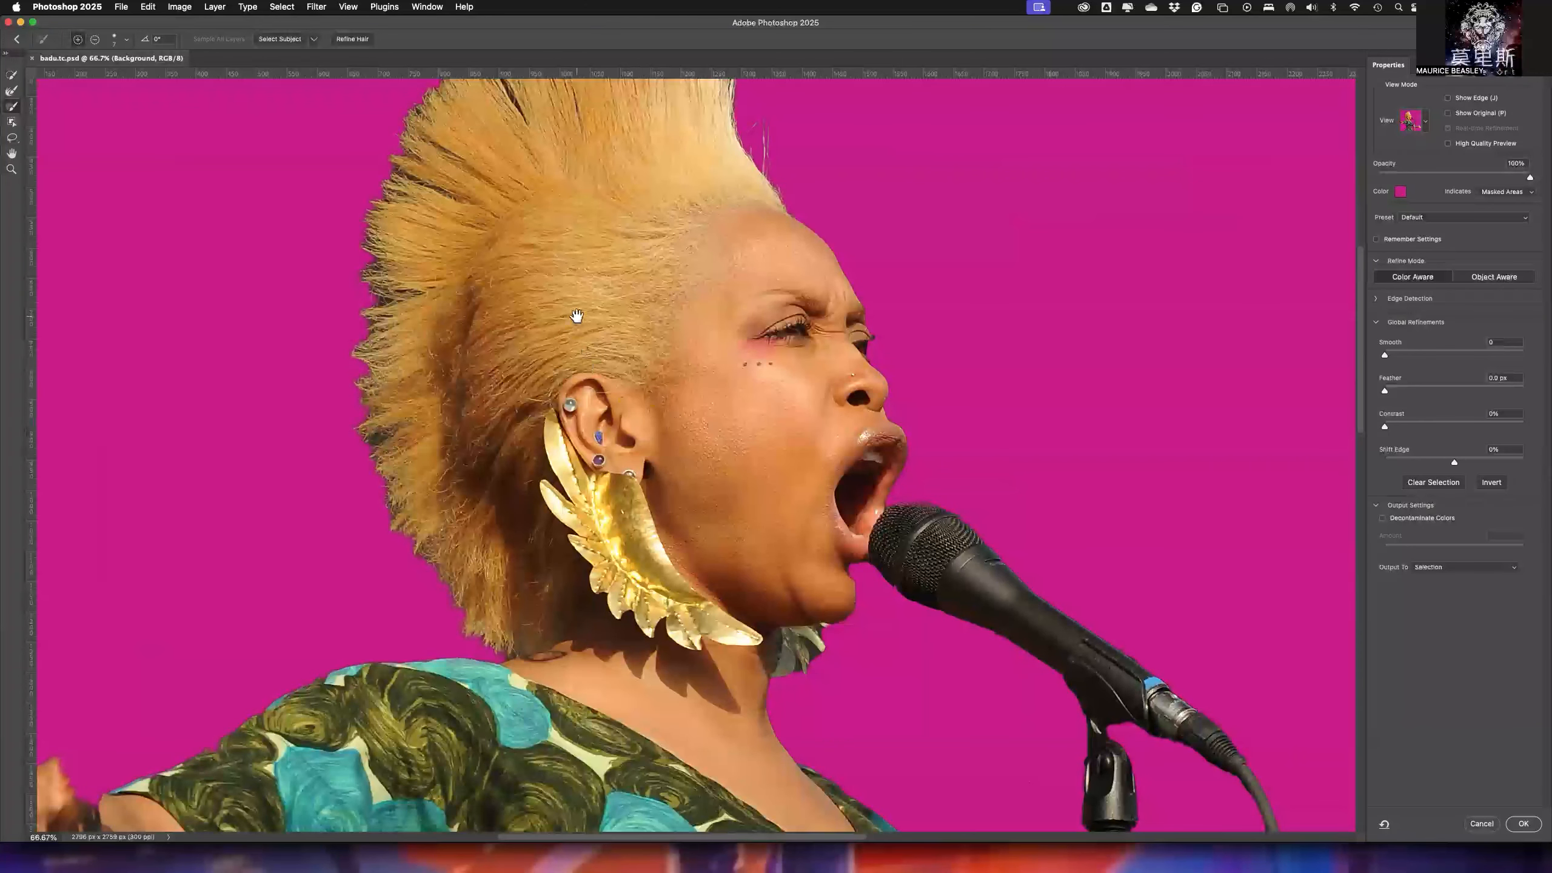
{"action": "mouse_move", "coordinate": [576, 316]}
{"action": "left_mouse_down"}
{"action": "mouse_move", "coordinate": [666, 428]}
{"action": "mouse_move", "coordinate": [681, 474]}
{"action": "mouse_move", "coordinate": [662, 476]}
{"action": "left_mouse_up"}
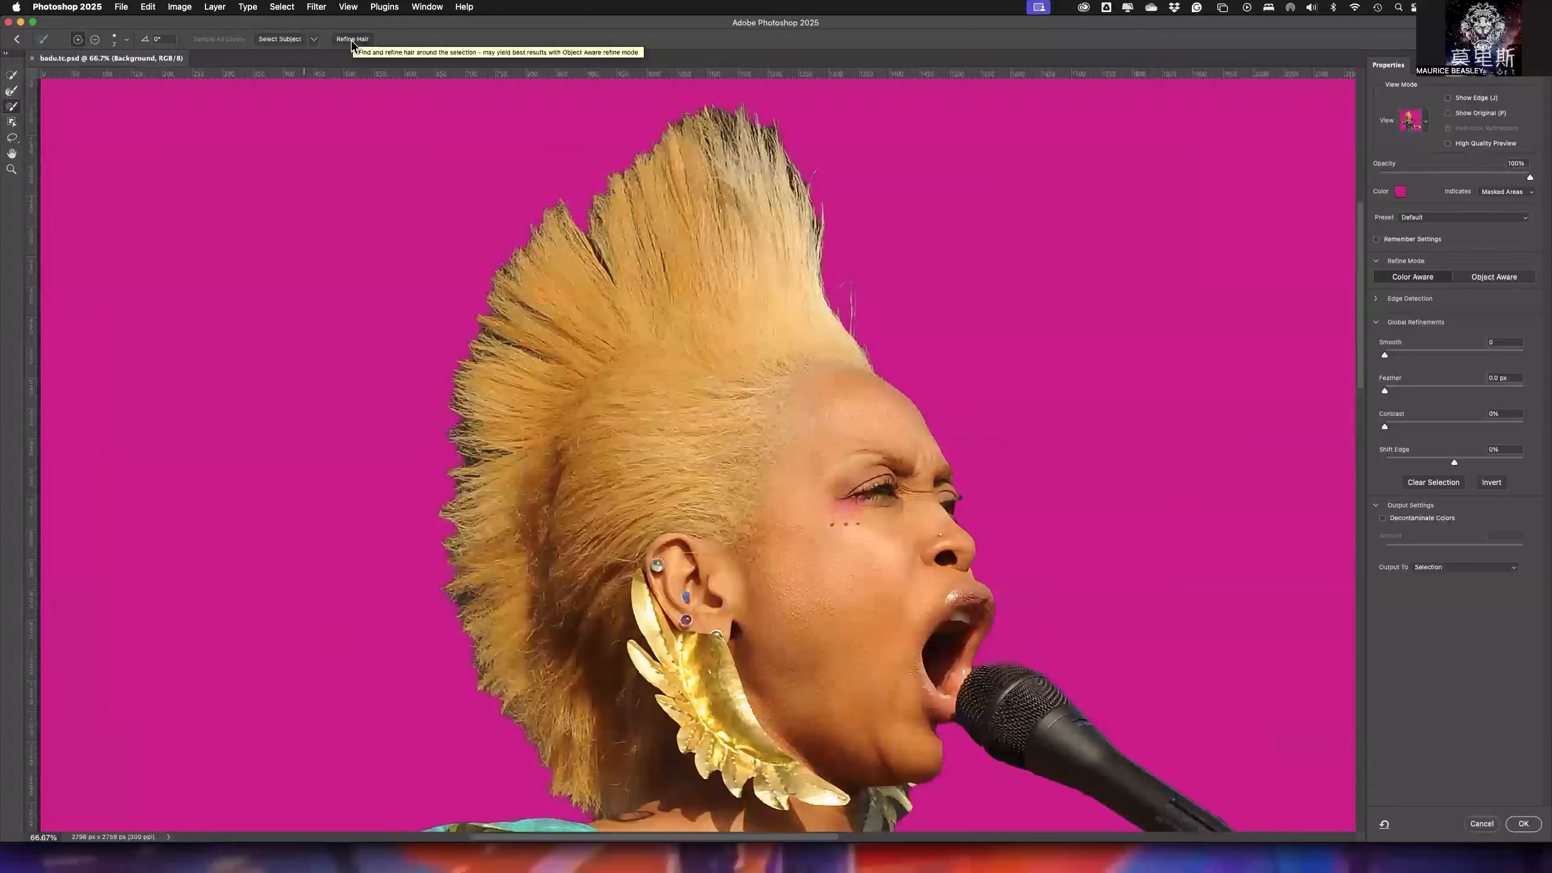
{"action": "left_click", "coordinate": [314, 40]}
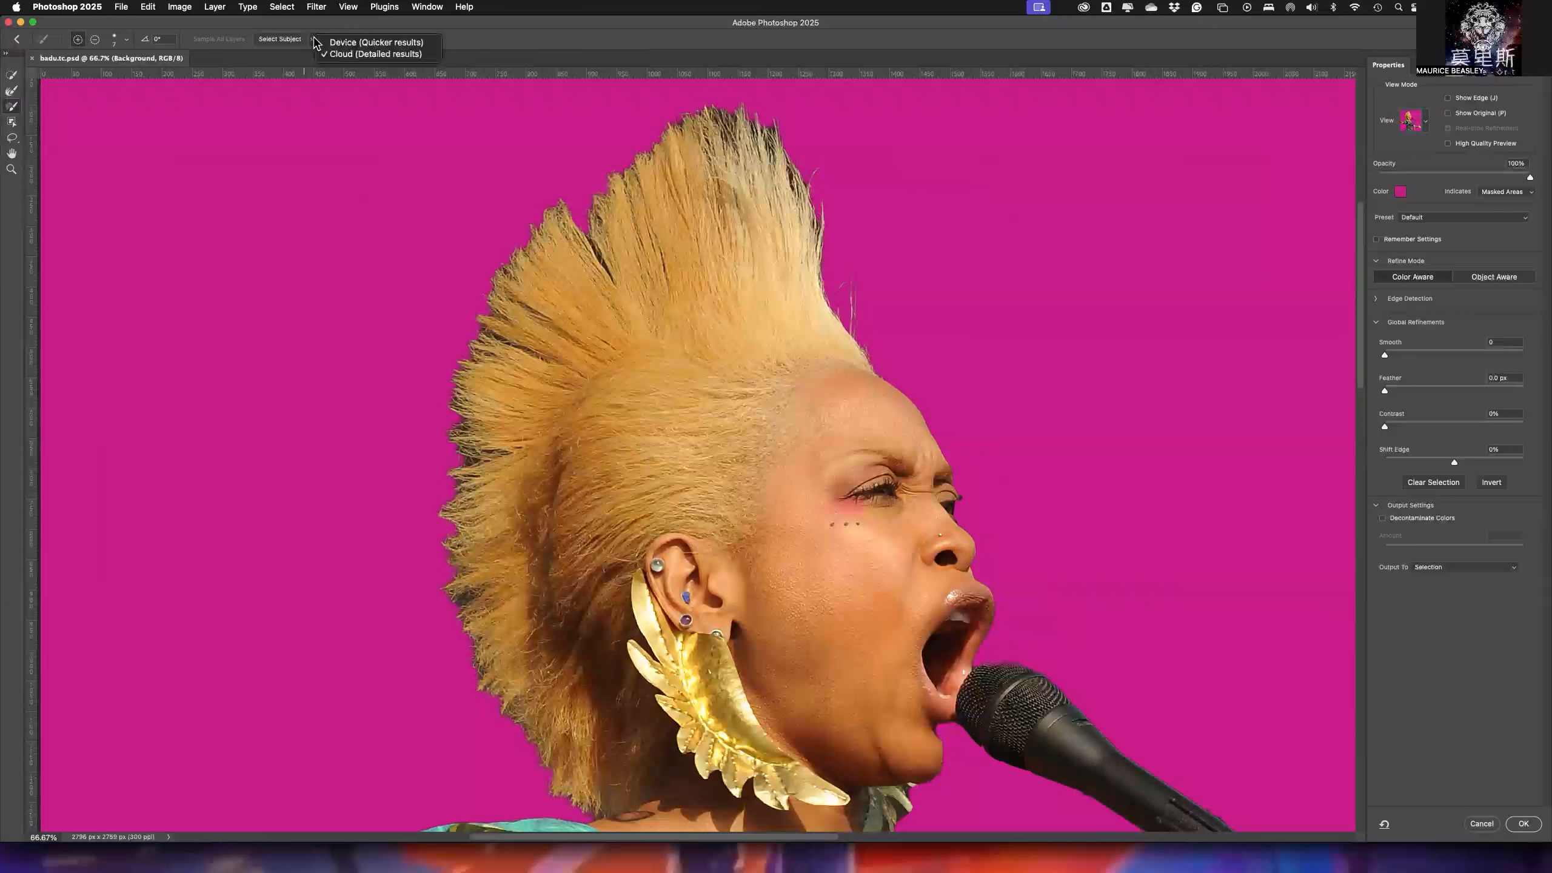
{"action": "left_click", "coordinate": [351, 29]}
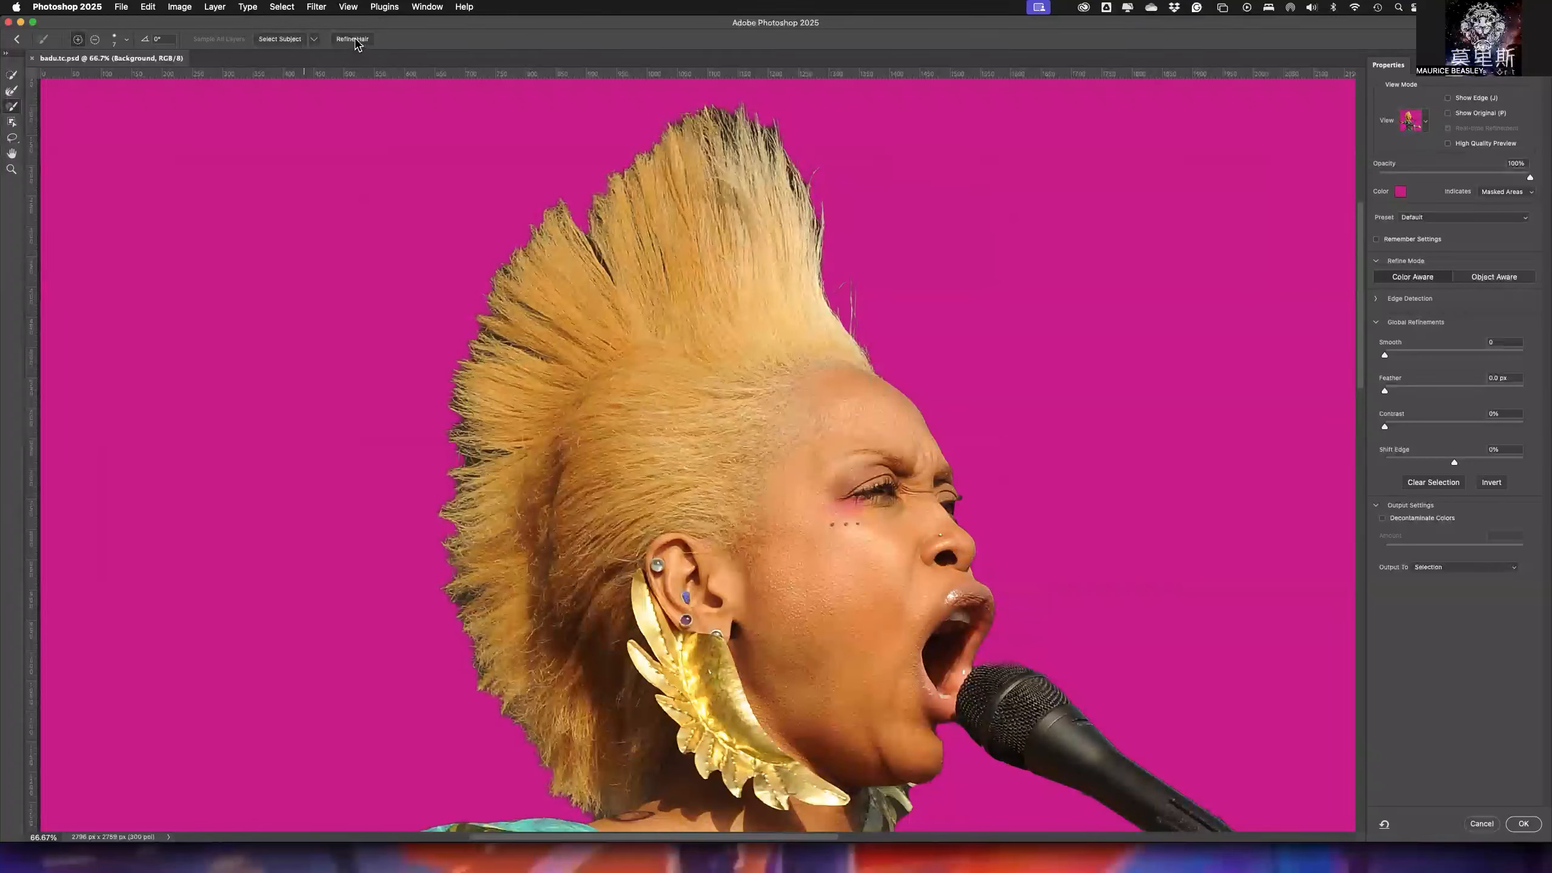
{"action": "left_click", "coordinate": [354, 40]}
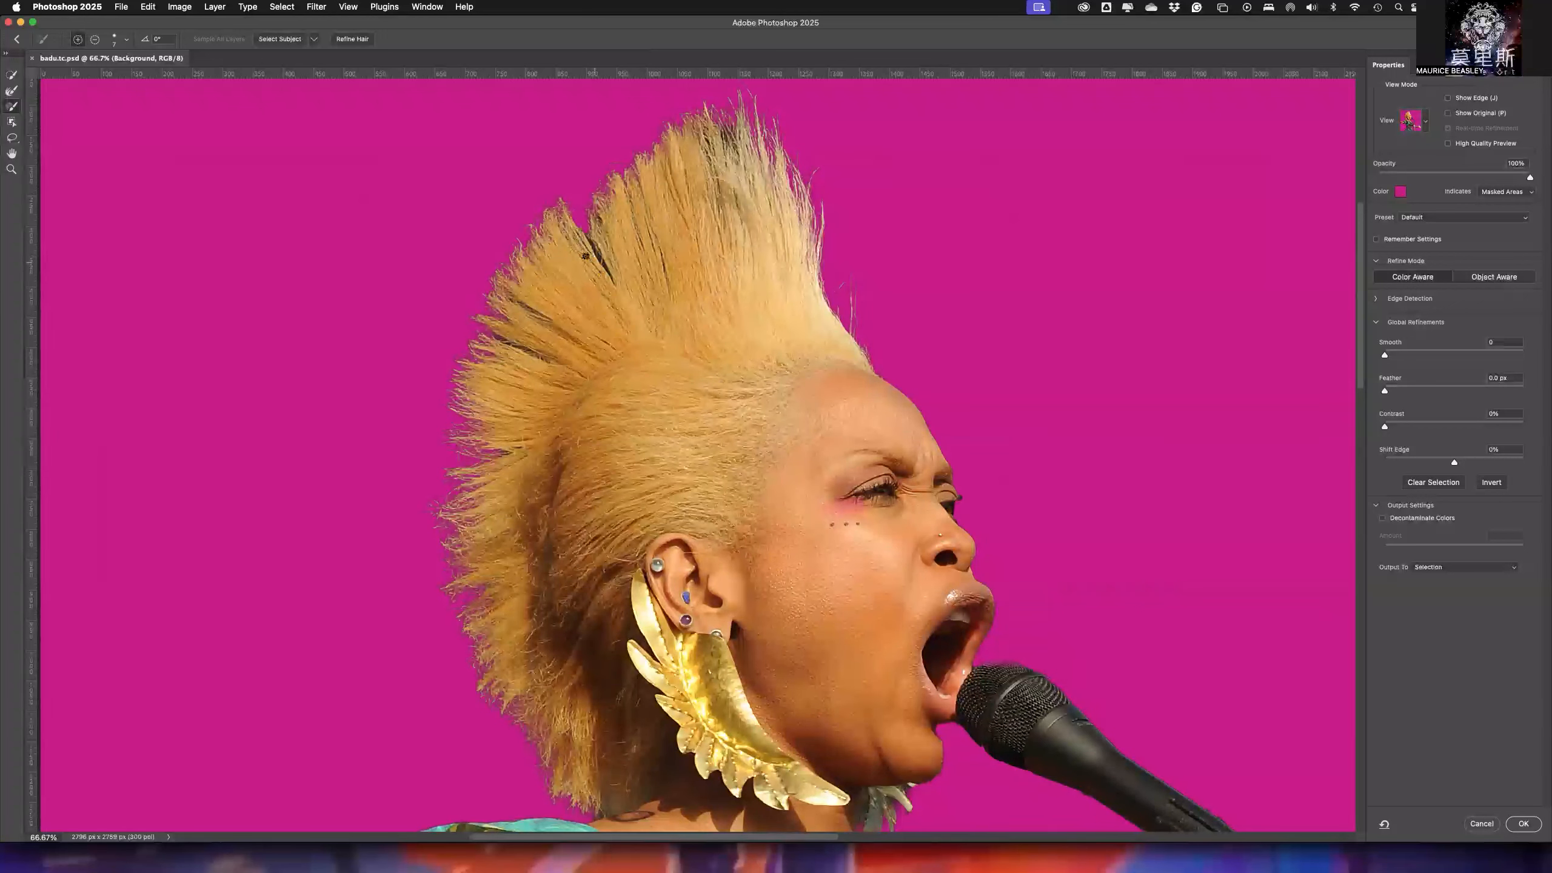
- Switch to the Refine Edge Brush with a size of 60 px and lower its hardness
{"action": "key", "text": "bracketright"}
{"action": "key", "text": "bracketright"}
{"action": "key", "text": "bracketright"}
{"action": "key", "text": "bracketright"}
{"action": "key", "text": "bracketright"}
{"action": "key", "text": "bracketright"}
{"action": "key", "text": "bracketright"}
{"action": "key", "text": "bracketright"}
{"action": "key", "text": "bracketright"}
{"action": "key", "text": "bracketright"}
{"action": "key", "text": "bracketright"}
{"action": "key", "text": "bracketright"}
{"action": "key", "text": "bracketright"}
{"action": "key", "text": "bracketright"}
{"action": "key", "text": "bracketright"}
{"action": "key", "text": "bracketright"}
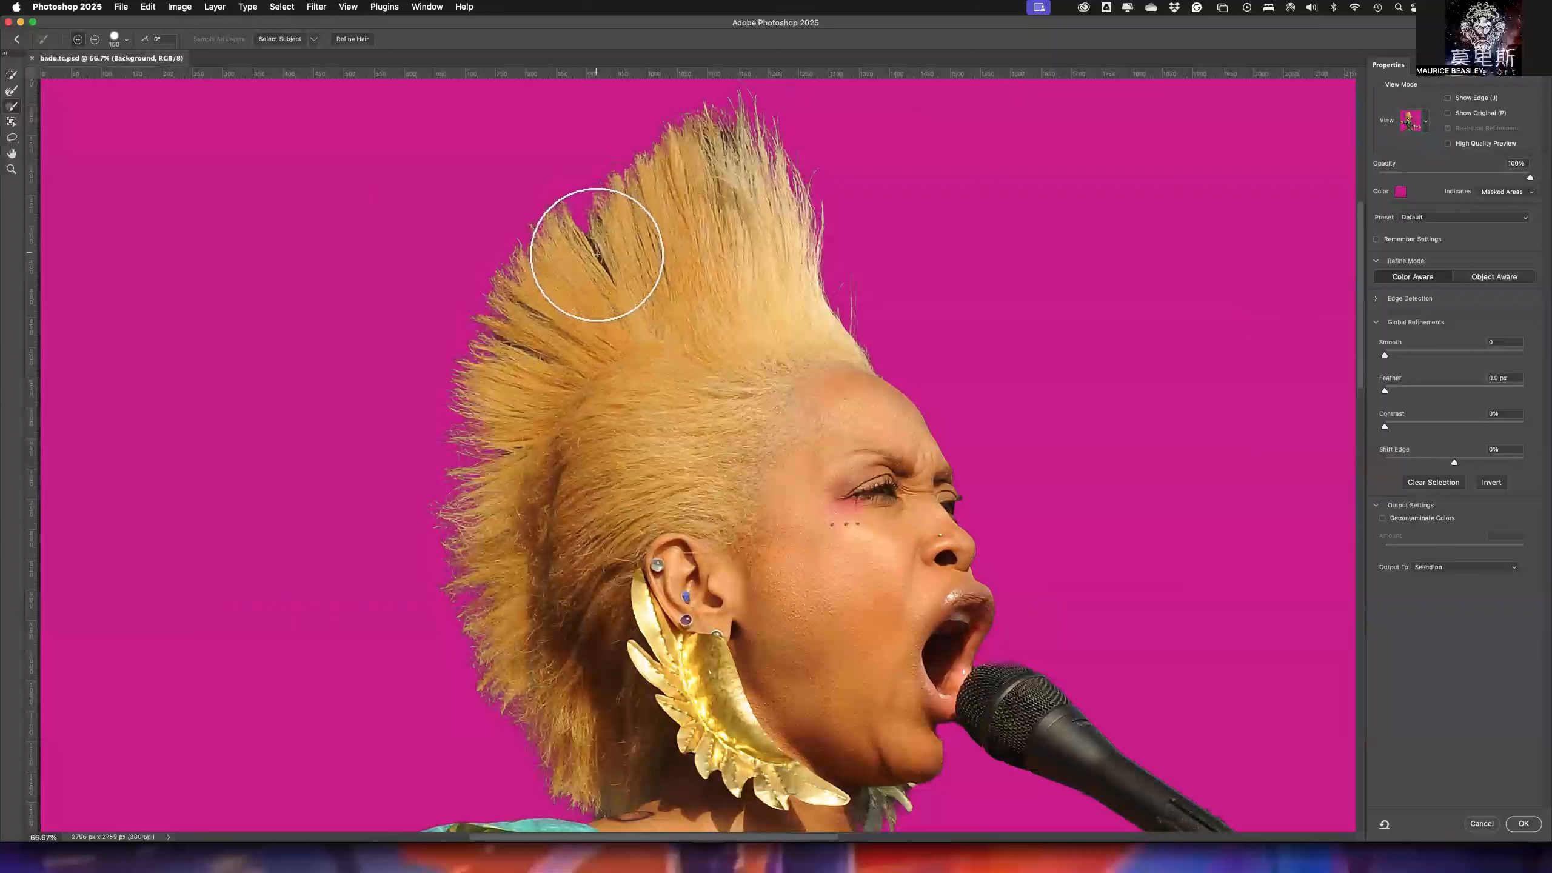
{"action": "key", "text": "bracketleft"}
{"action": "key", "text": "bracketleft"}
{"action": "key", "text": "bracketleft"}
{"action": "key", "text": "bracketleft"}
{"action": "key", "text": "bracketleft"}
{"action": "key", "text": "bracketleft"}
{"action": "key", "text": "bracketleft"}
{"action": "key", "text": "bracketleft"}
{"action": "key", "text": "bracketleft"}
{"action": "key", "text": "bracketleft"}
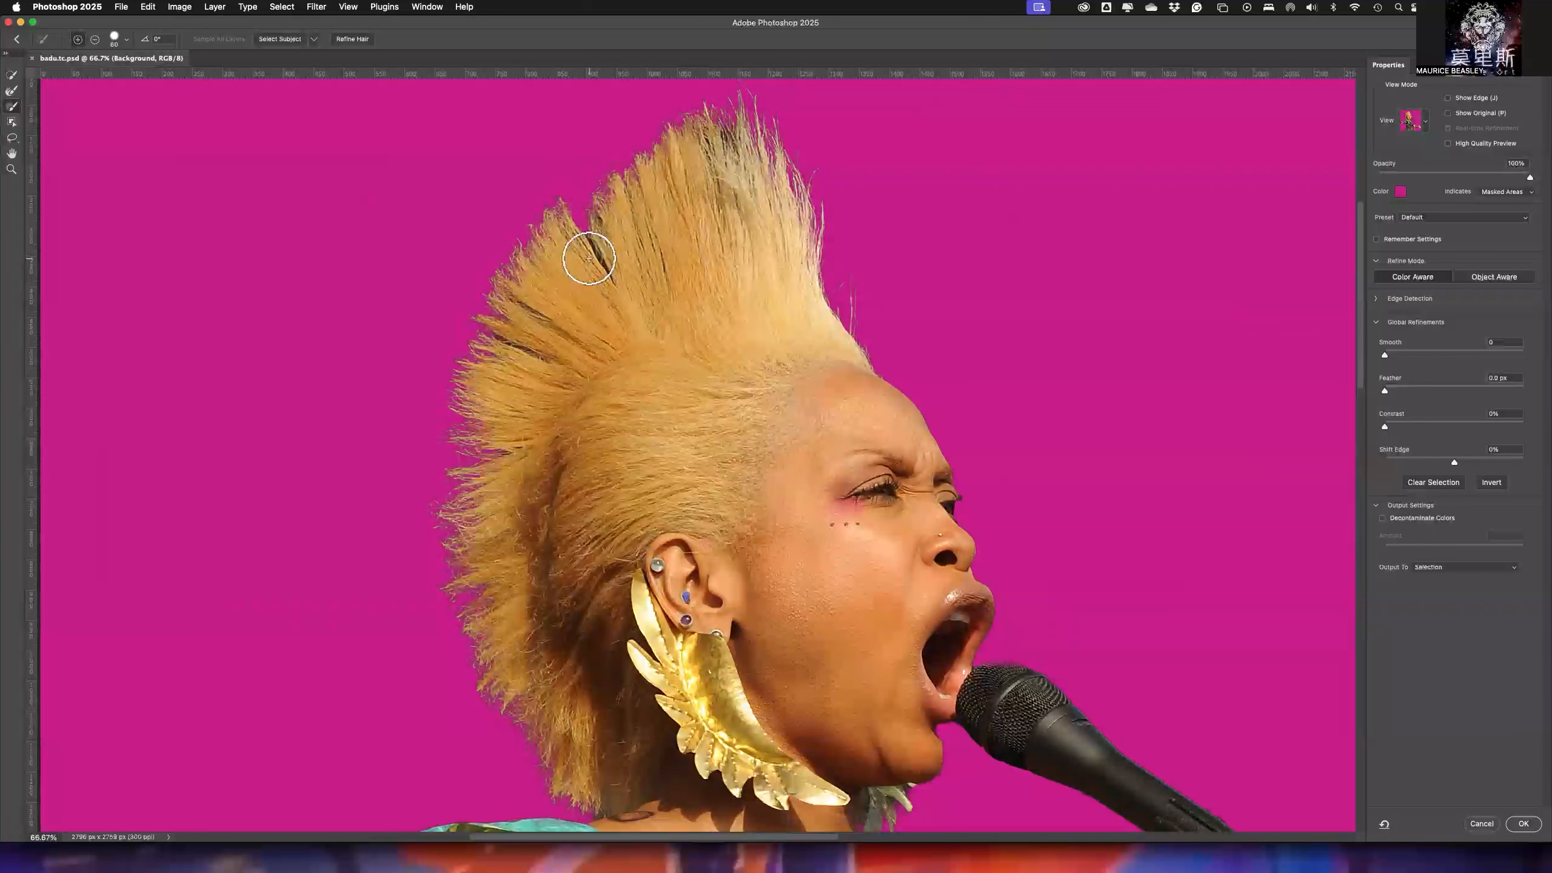
{"action": "left_click", "coordinate": [11, 93]}
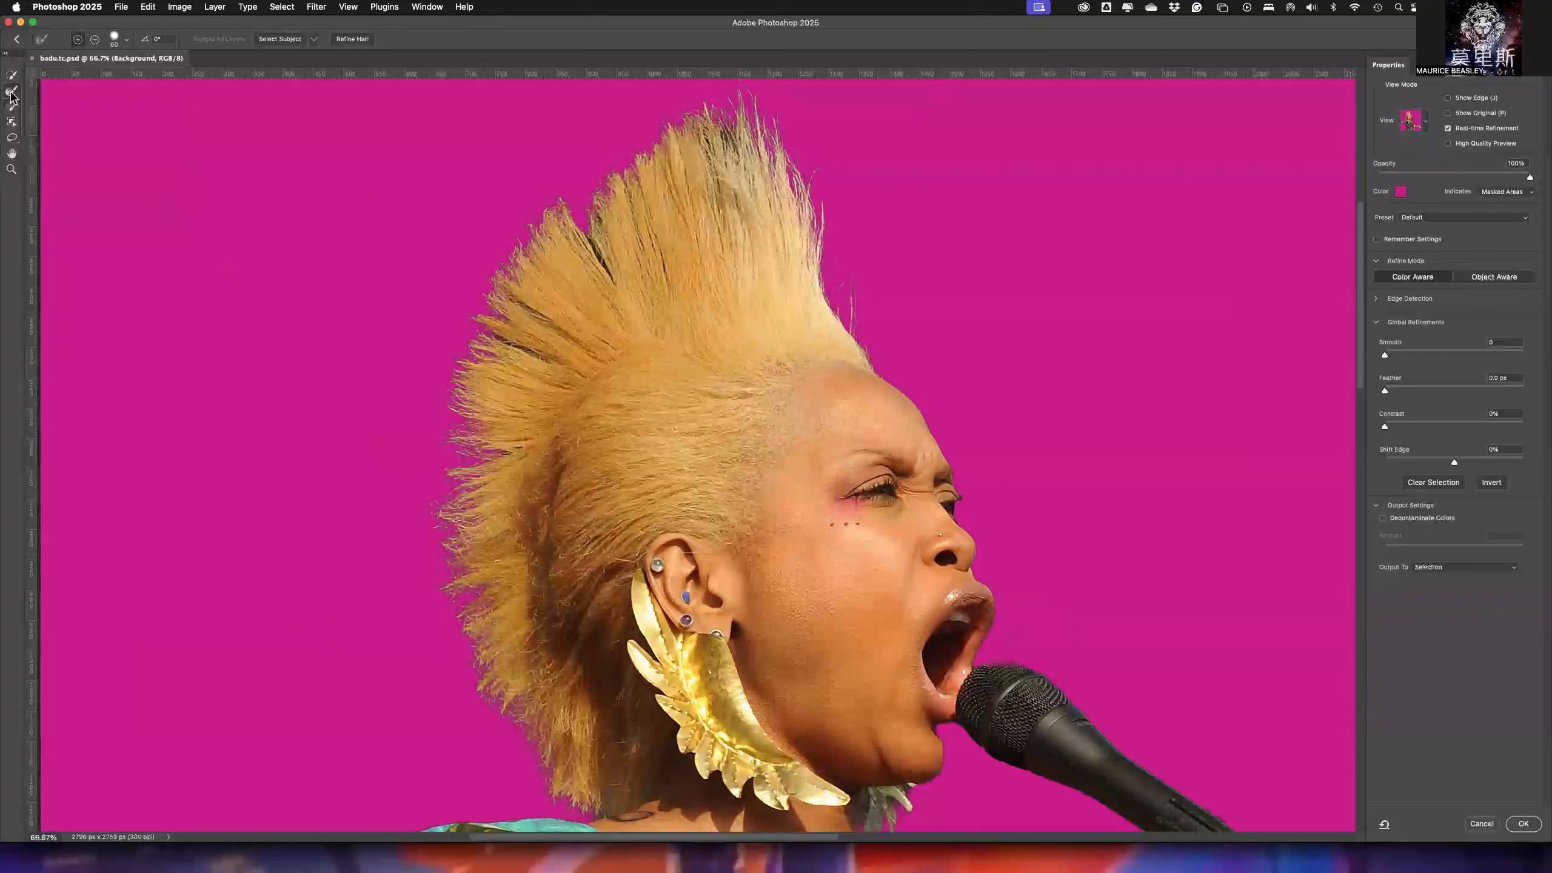
{"action": "left_click", "coordinate": [127, 40]}
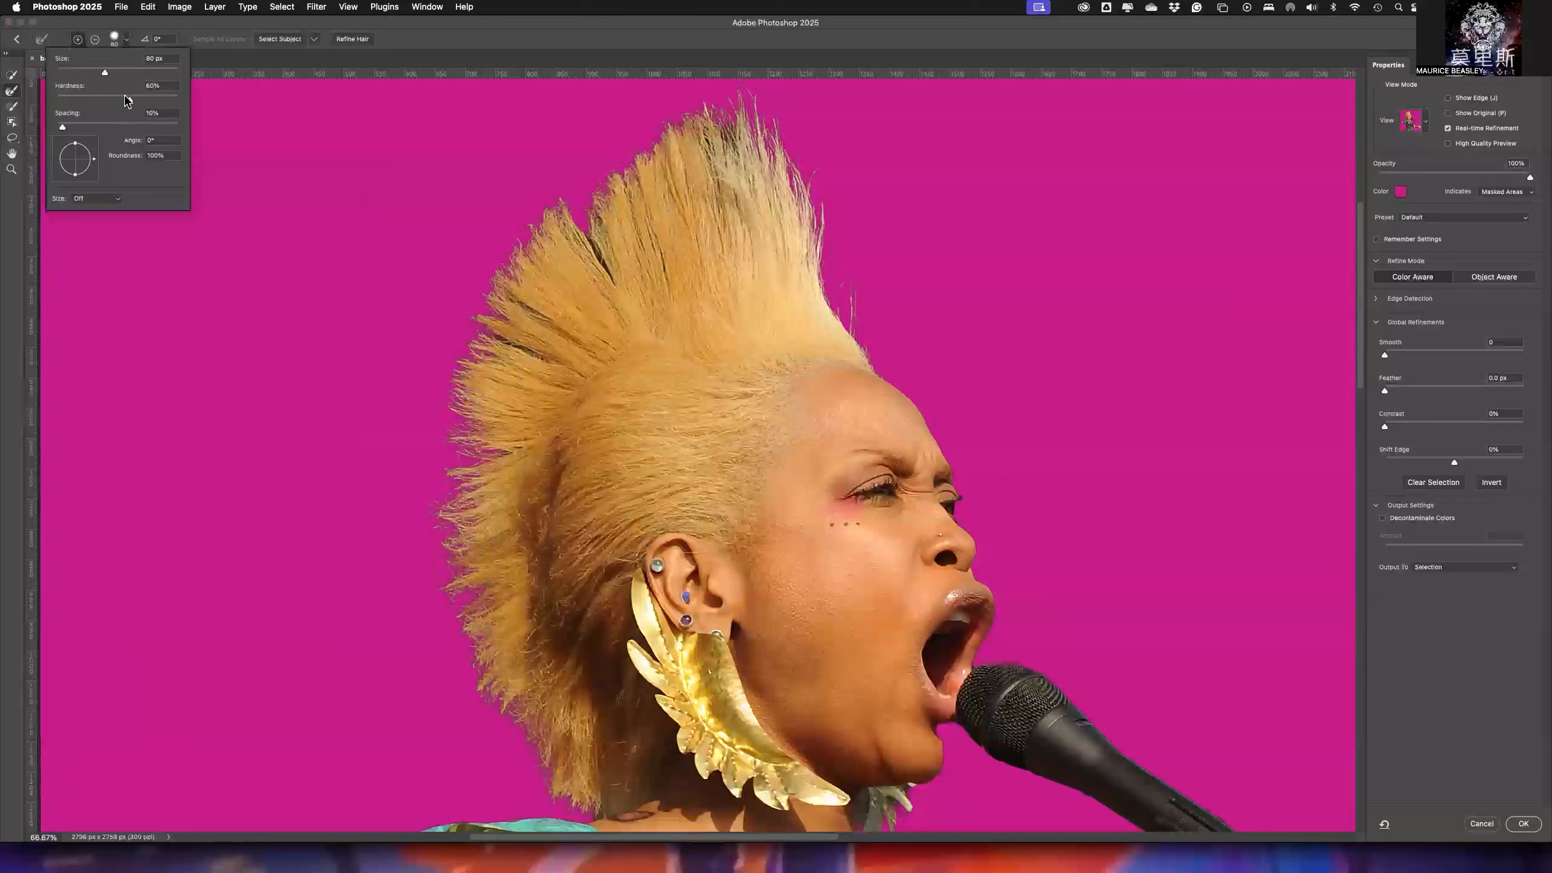
{"action": "left_click_drag", "start_coordinate": [130, 104], "coordinate": [77, 106]}
{"action": "left_click", "coordinate": [211, 34]}
- Brush over the dark background gaps between the upright hair strands and near the hair's peak with the Refine Edge Brush
{"action": "left_click_drag", "start_coordinate": [540, 227], "coordinate": [596, 252]}
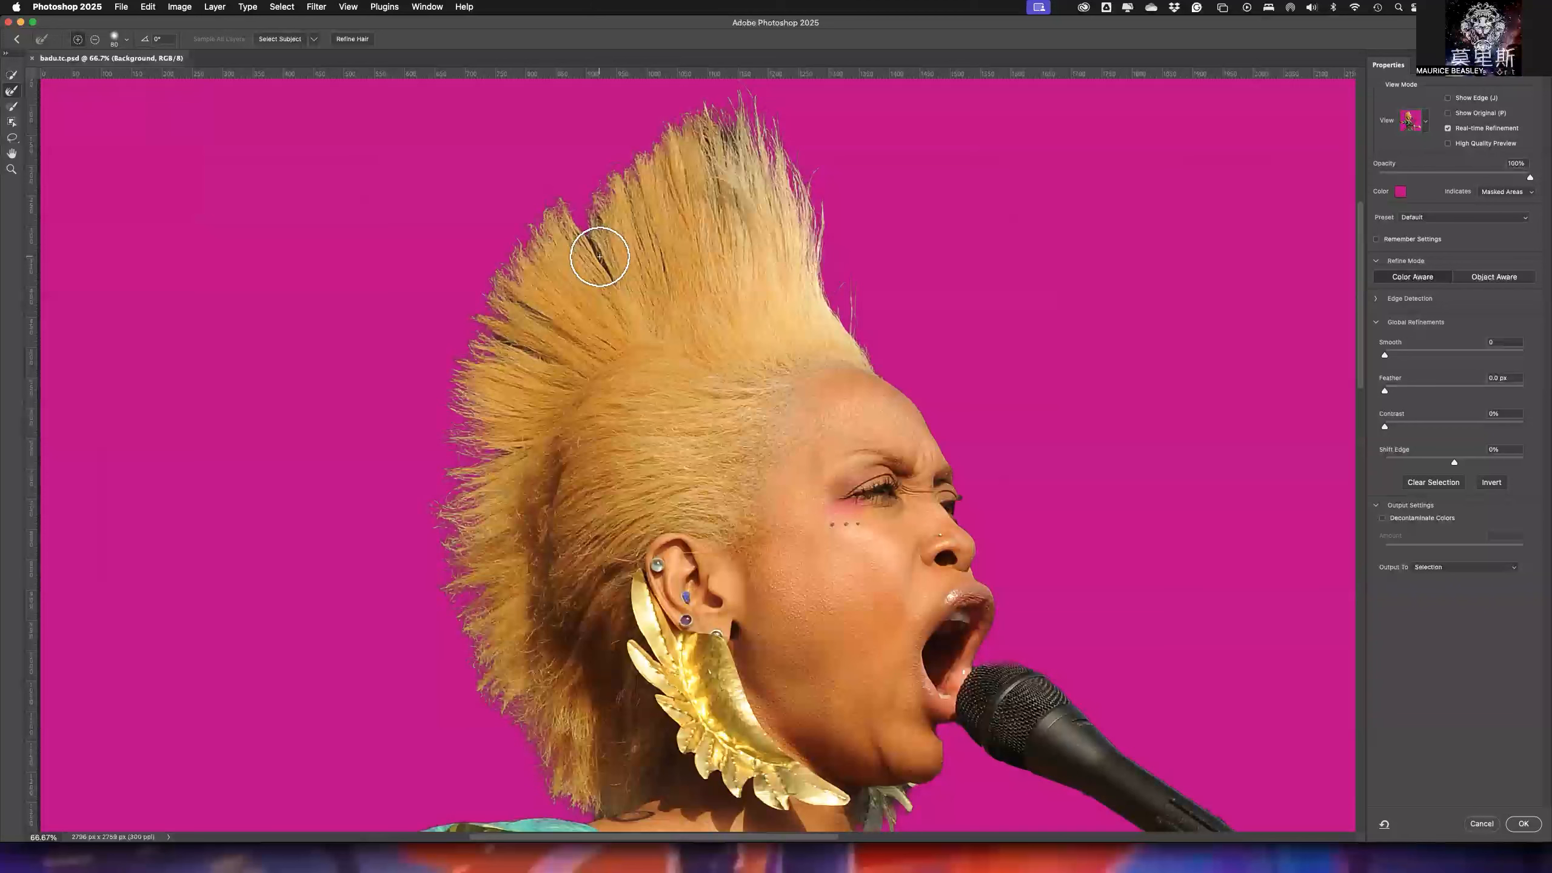
{"action": "left_click_drag", "start_coordinate": [596, 255], "coordinate": [591, 251]}
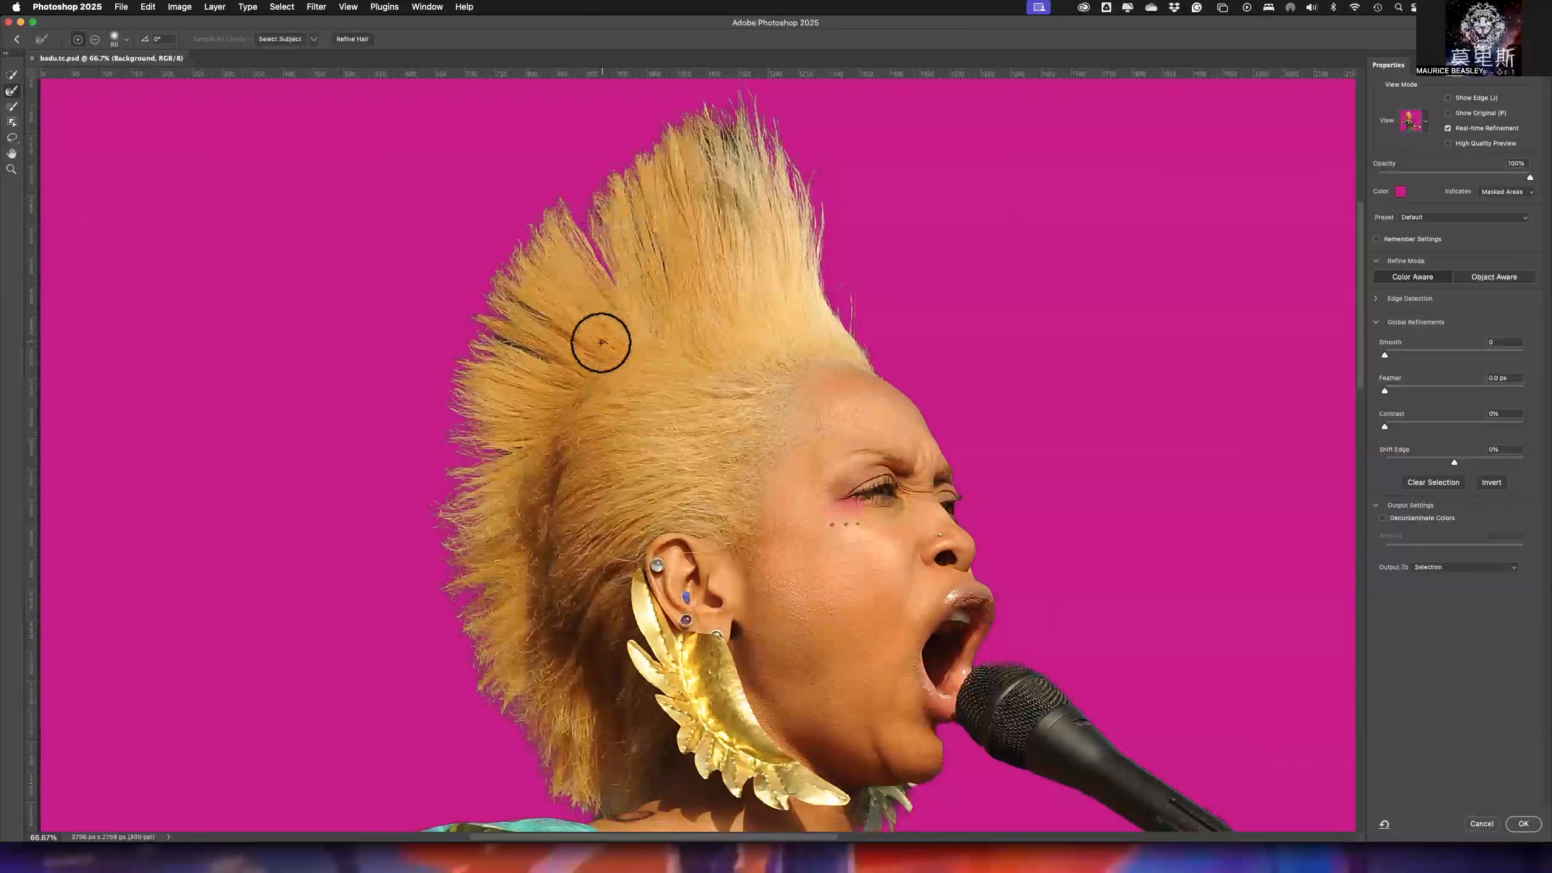
{"action": "left_click_drag", "start_coordinate": [596, 236], "coordinate": [616, 268]}
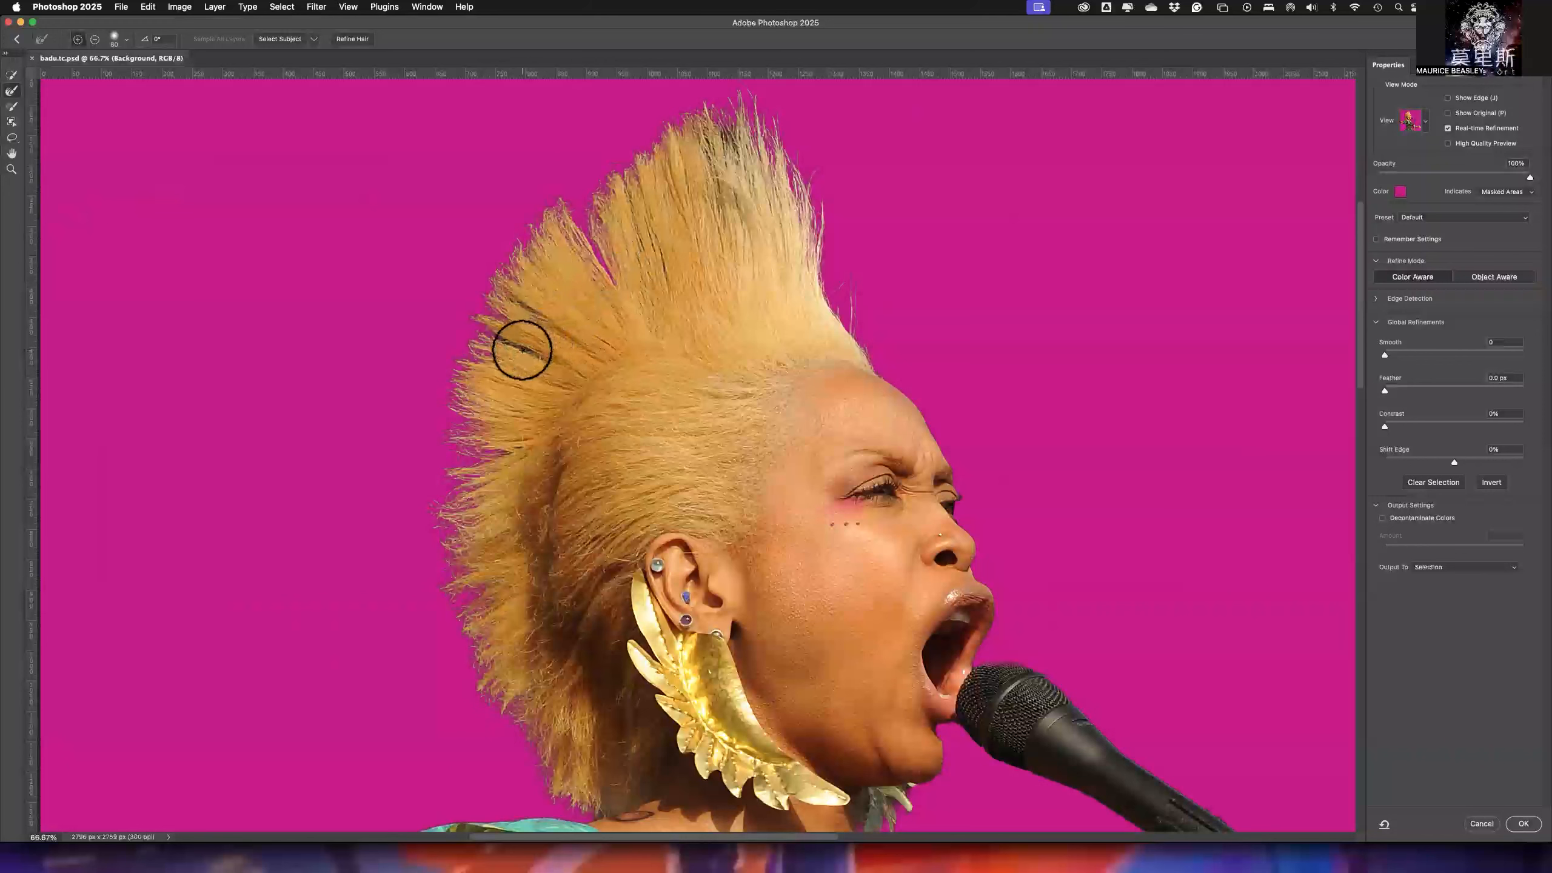
{"action": "mouse_move", "coordinate": [527, 351]}
{"action": "left_mouse_down"}
{"action": "mouse_move", "coordinate": [516, 344]}
{"action": "mouse_move", "coordinate": [527, 350]}
{"action": "left_mouse_up"}
{"action": "left_click_drag", "start_coordinate": [729, 145], "coordinate": [718, 152]}
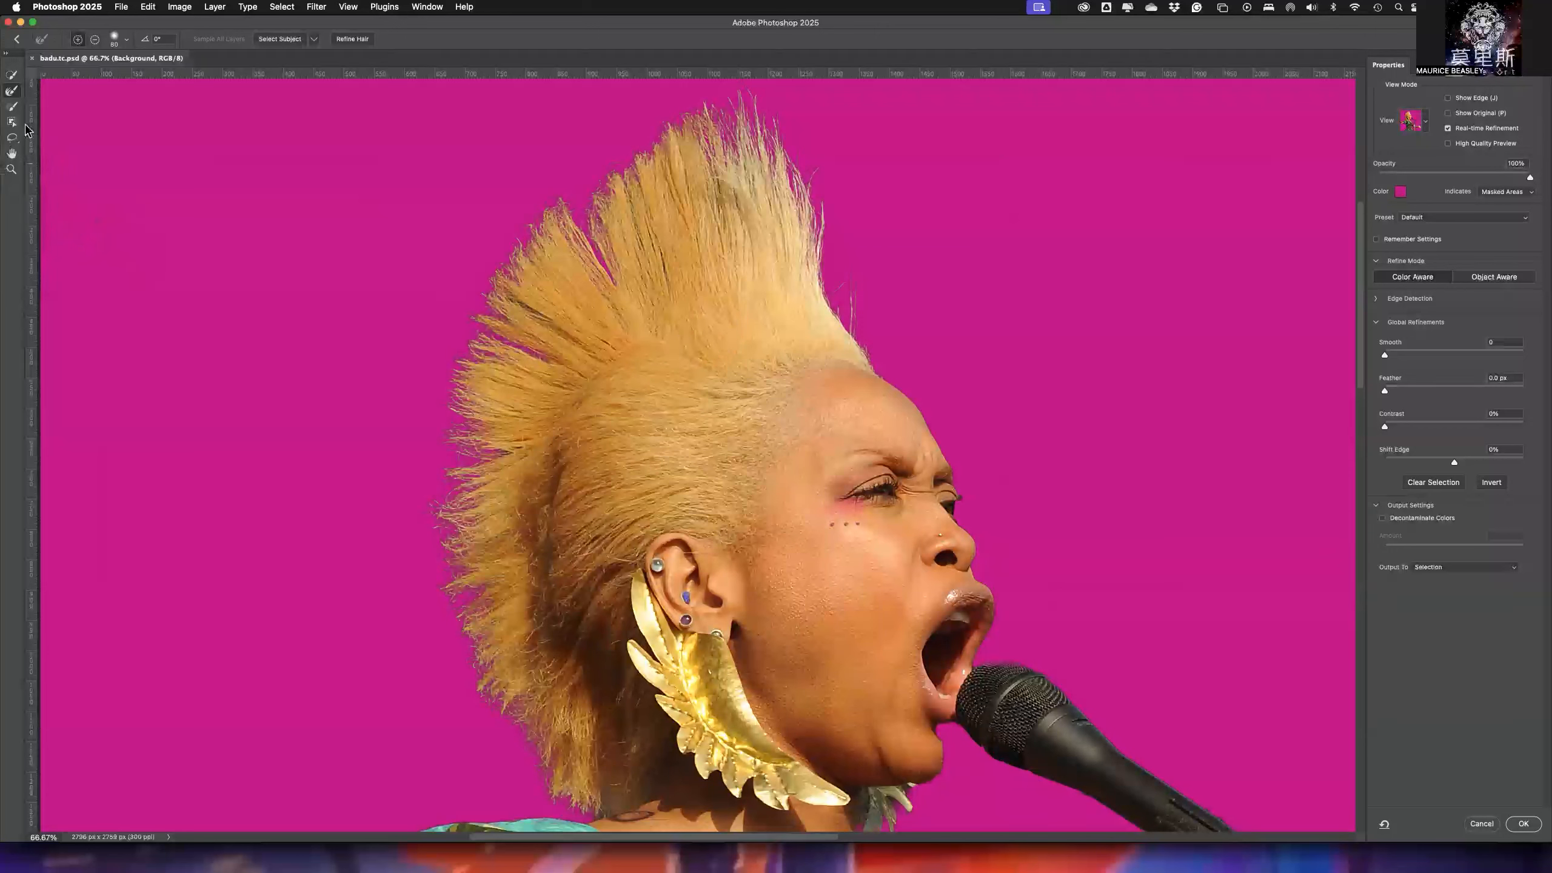
- Switch back to the Brush tool with a size of 40 px and lower its hardness
{"action": "left_click", "coordinate": [15, 106]}
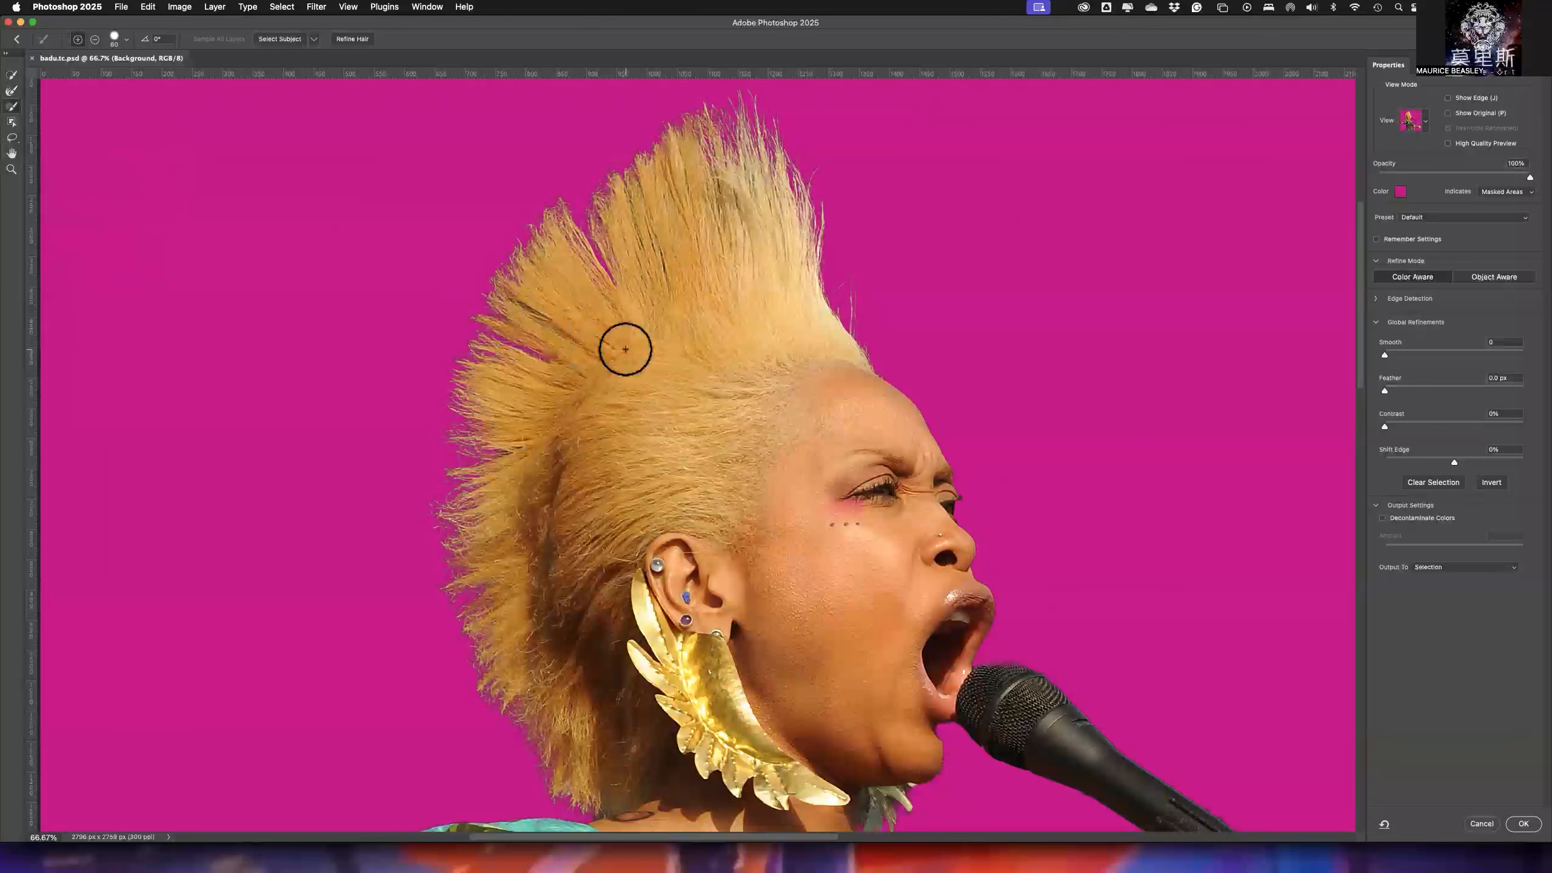
{"action": "scroll", "coordinate": [637, 465], "scroll_direction": "down", "scroll_amount": 3}
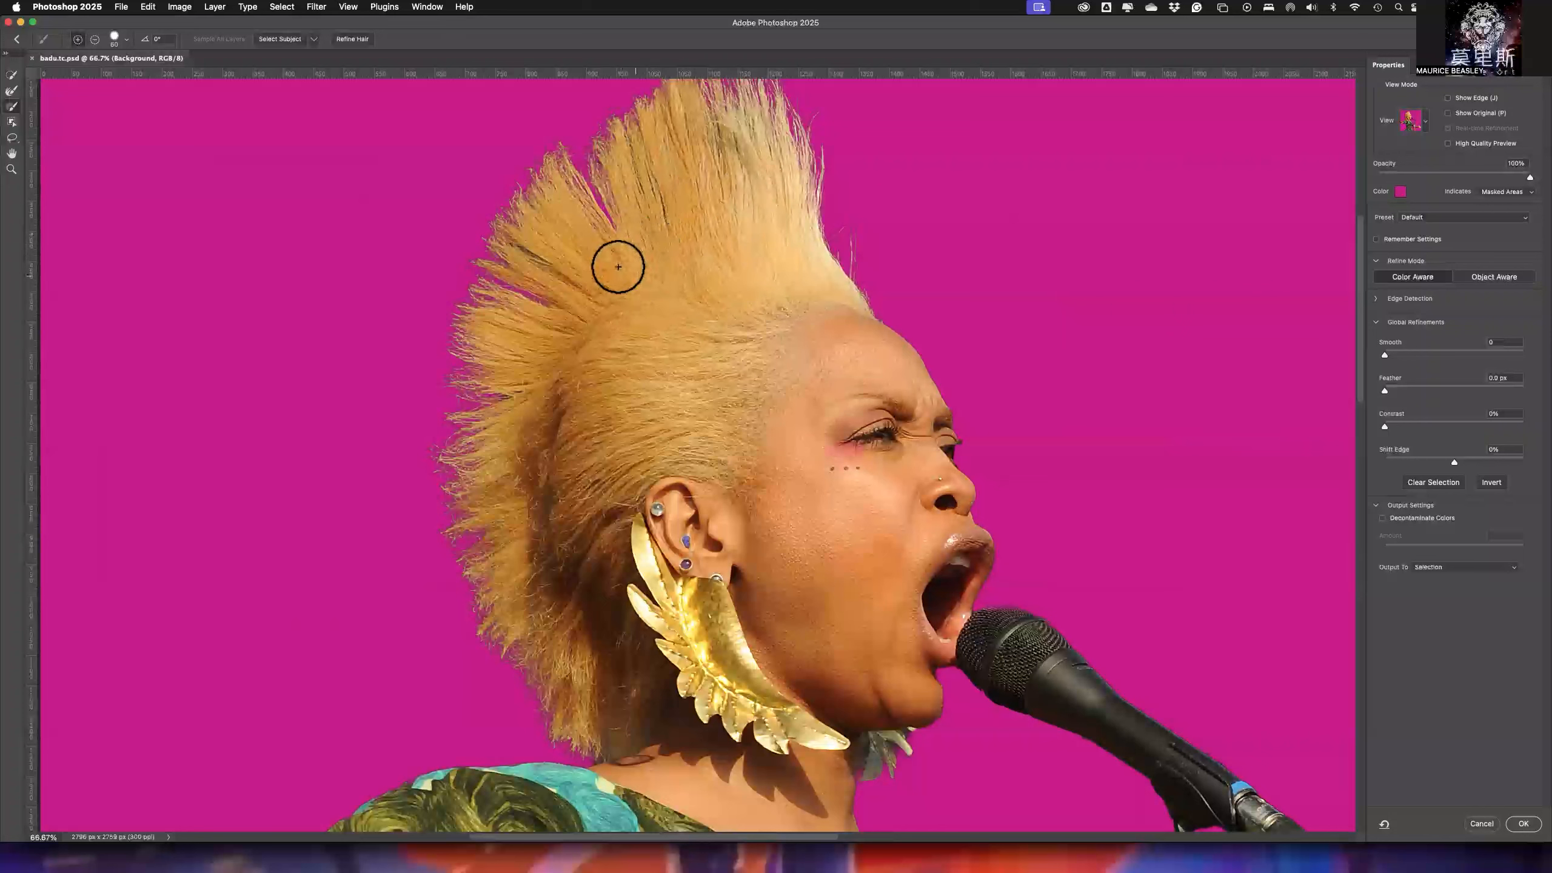
{"action": "key", "text": "bracketleft"}
{"action": "key", "text": "bracketleft"}
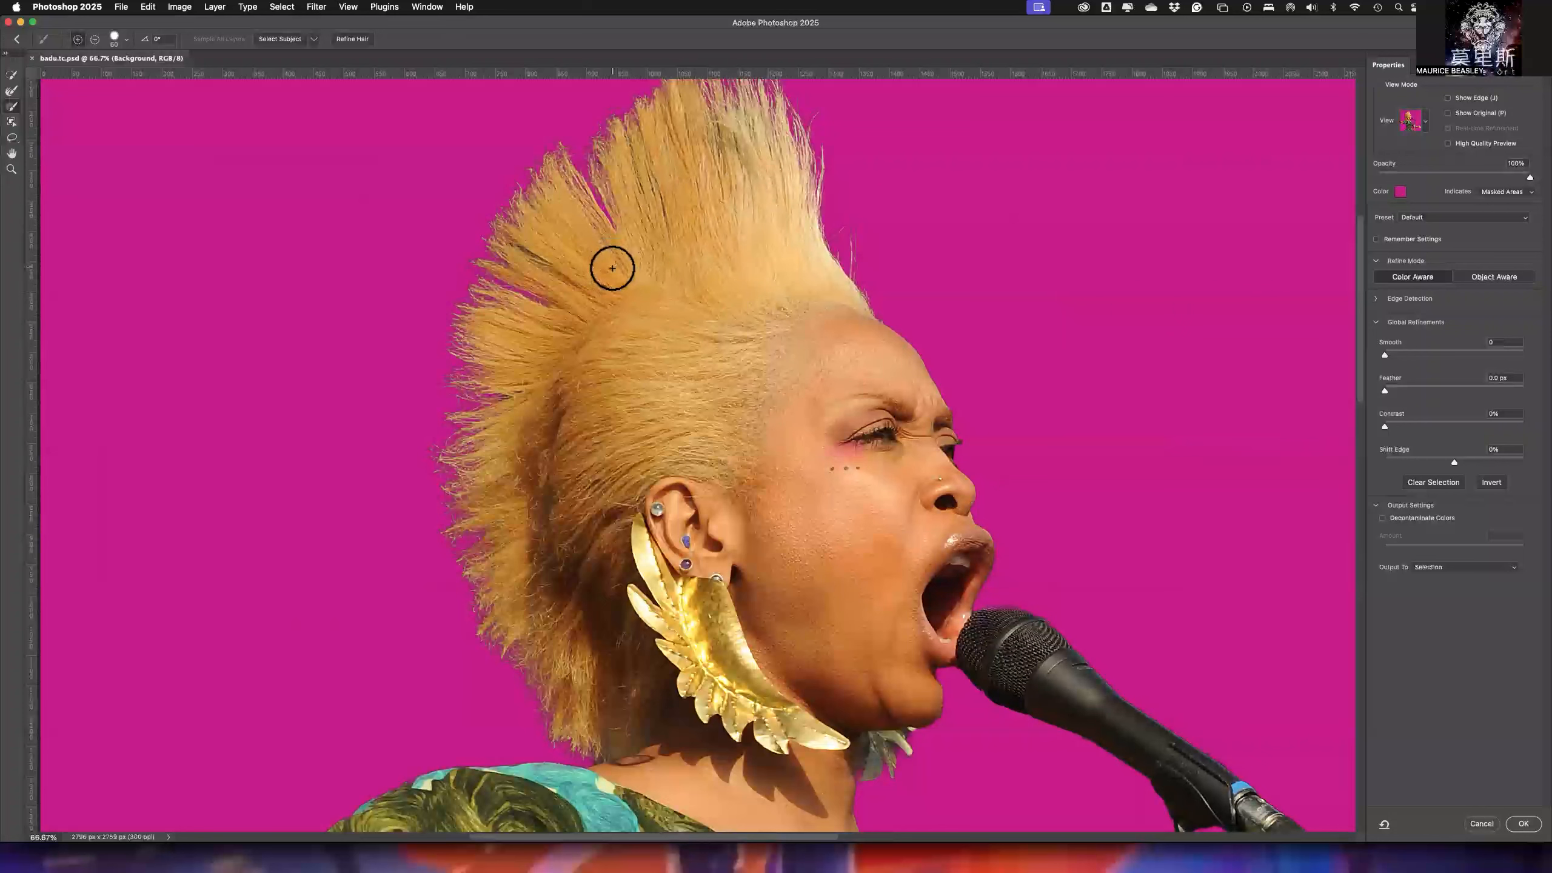
{"action": "left_click", "coordinate": [128, 43]}
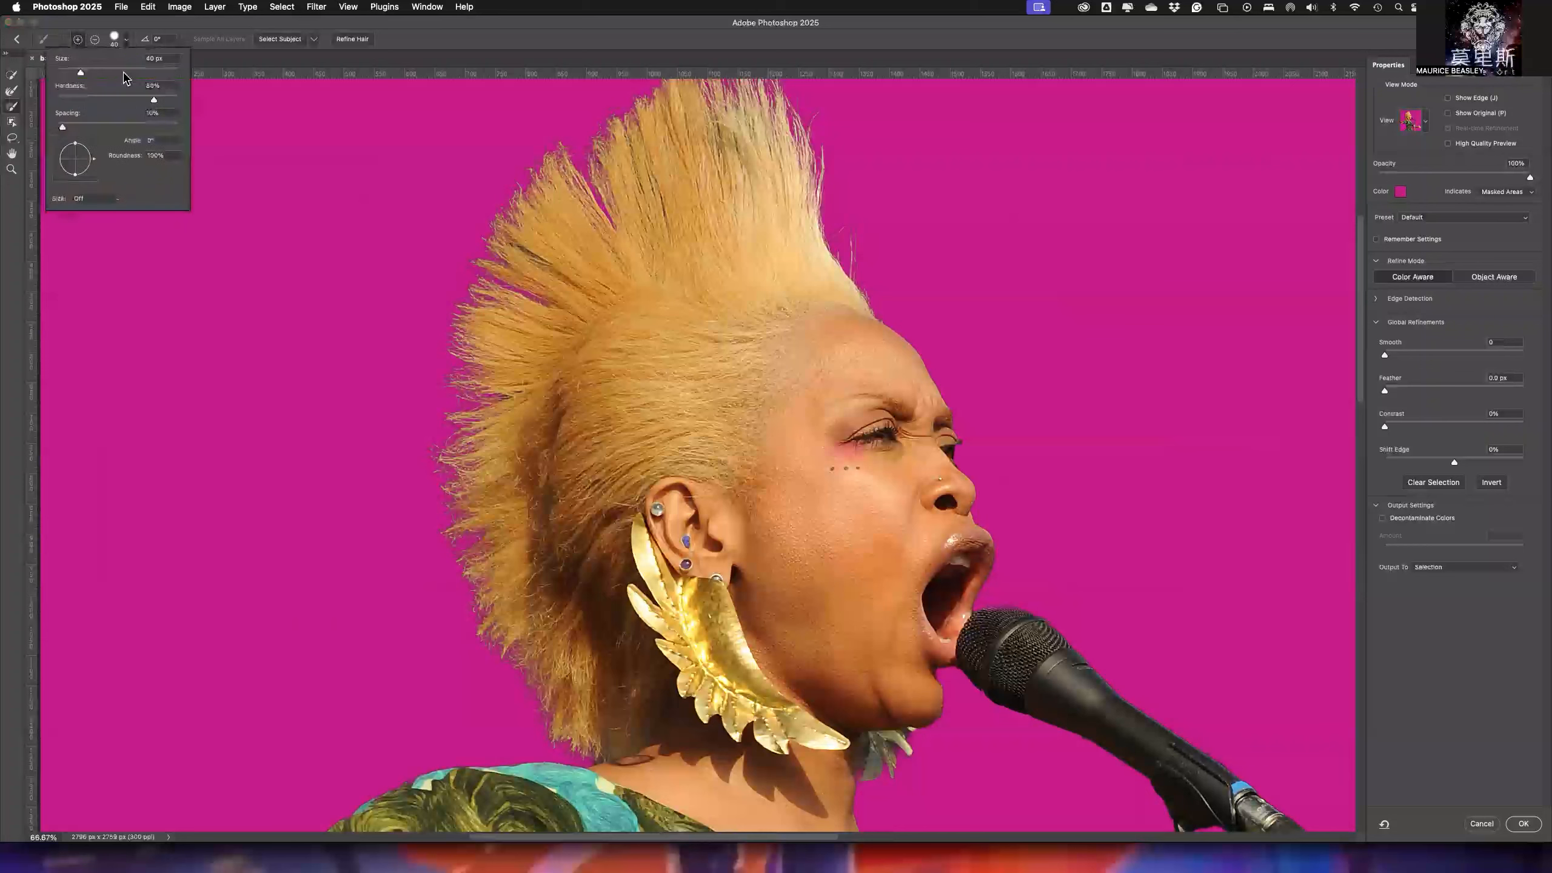
{"action": "left_click_drag", "start_coordinate": [63, 101], "coordinate": [47, 100]}
{"action": "left_click", "coordinate": [397, 38]}
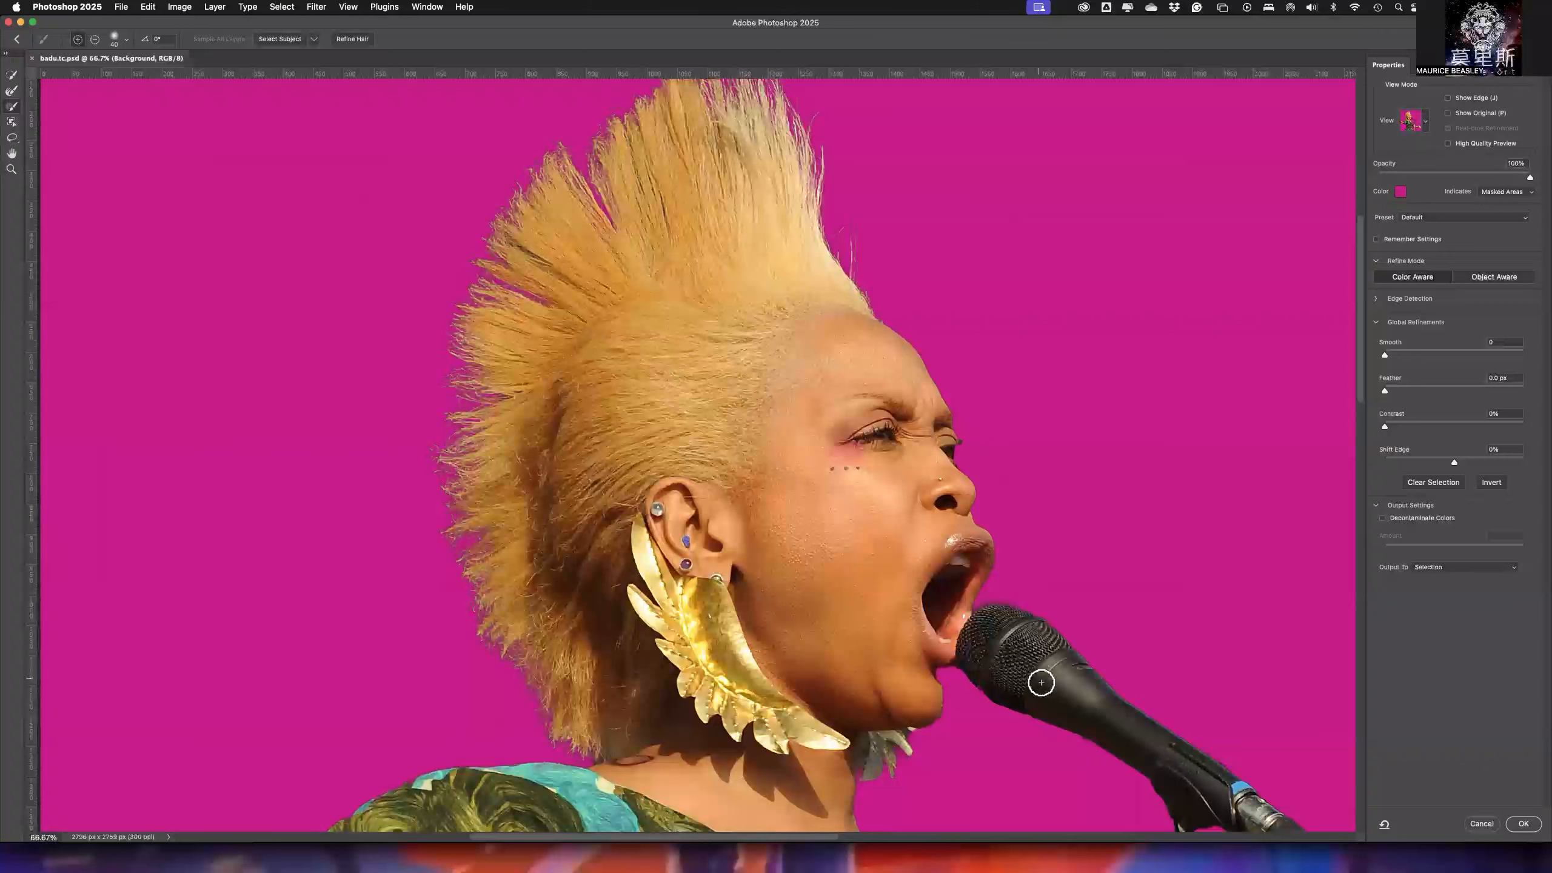
- Examine the refined selection around the microphone and stand, and fit the whole image in view
{"action": "left_click_drag", "start_coordinate": [1112, 721], "coordinate": [805, 460]}
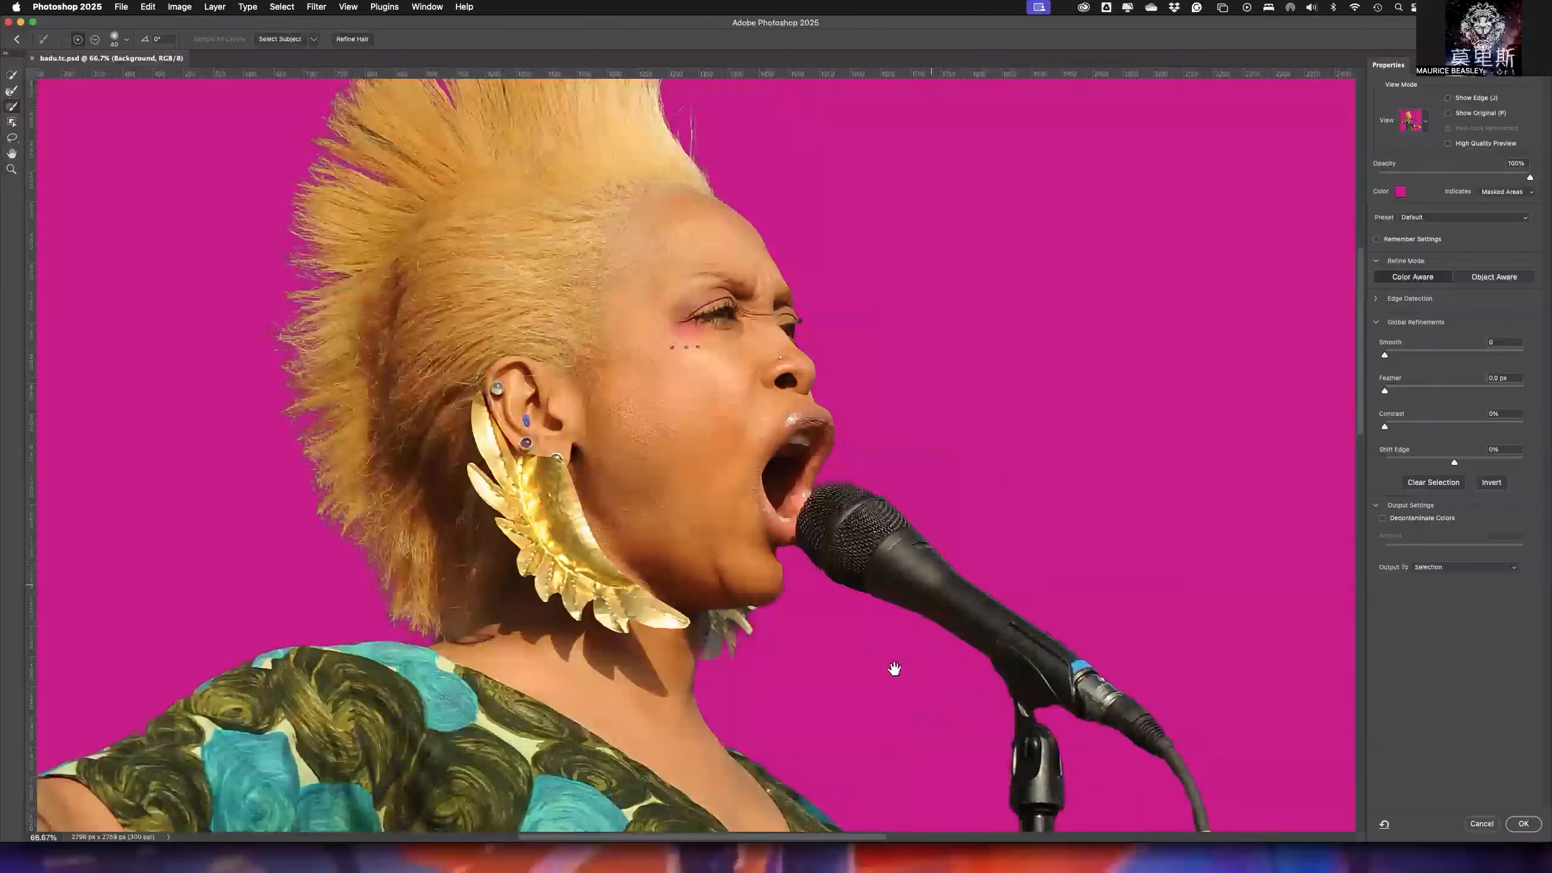
{"action": "left_click_drag", "start_coordinate": [974, 538], "coordinate": [1034, 417]}
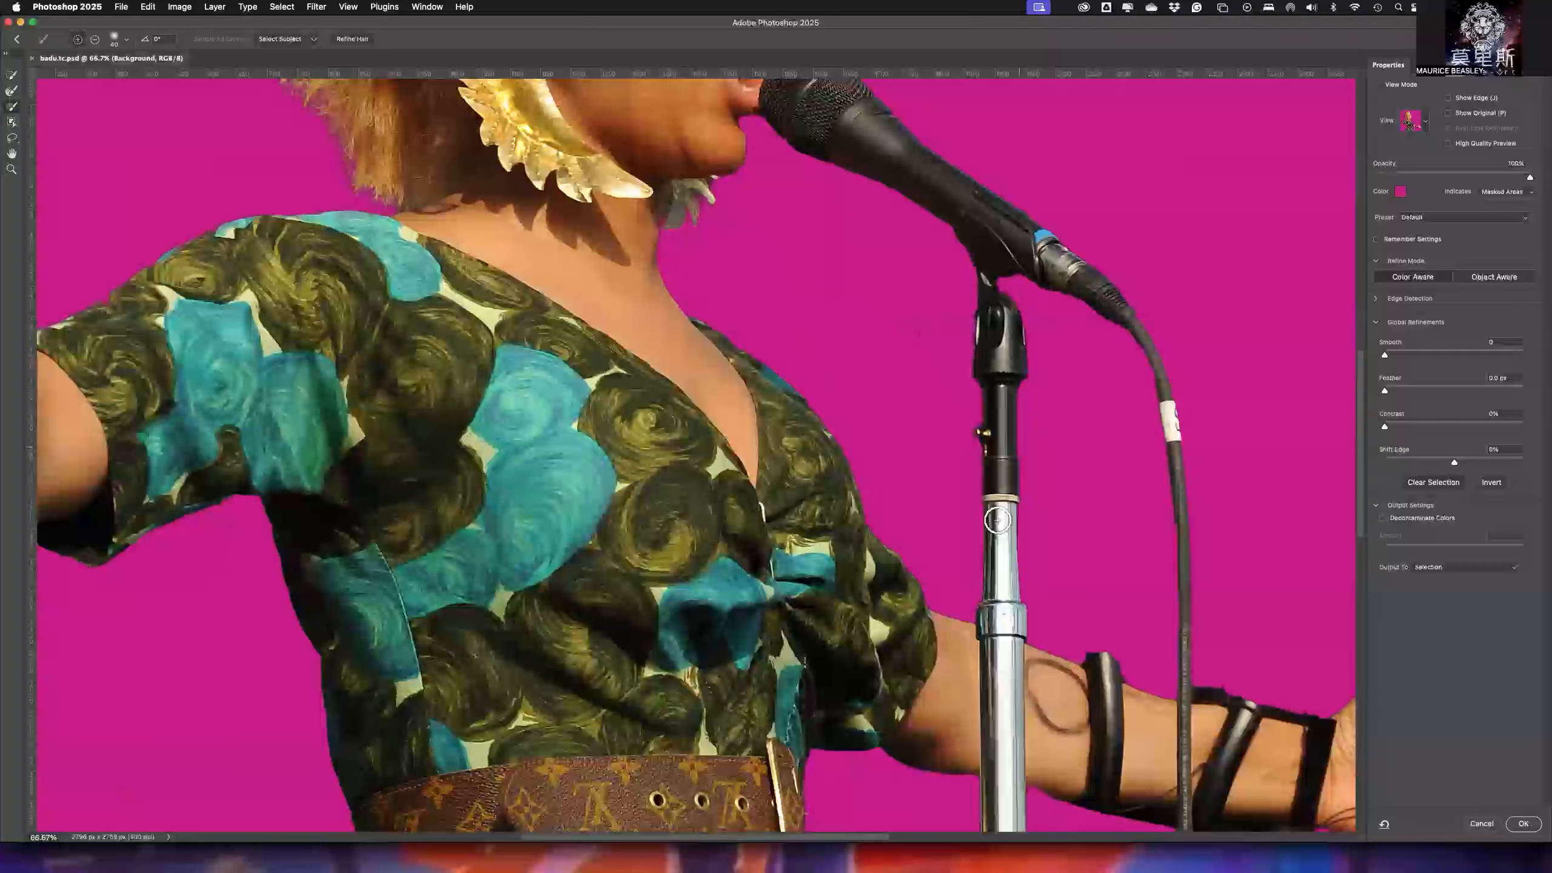
{"action": "left_click_drag", "start_coordinate": [972, 568], "coordinate": [998, 520]}
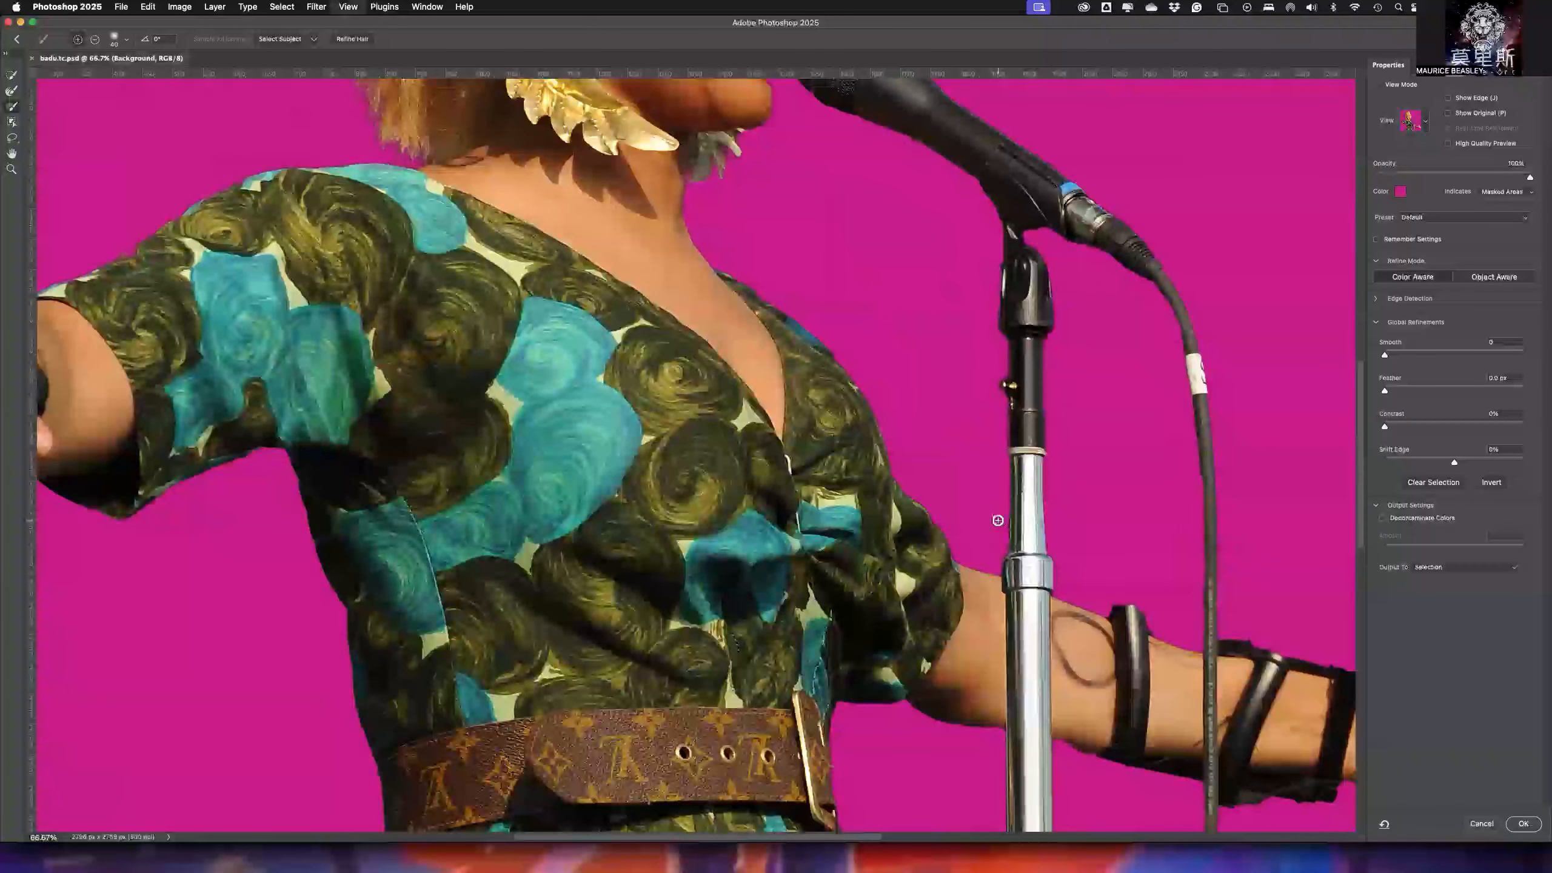
{"action": "key", "text": "super+0"}
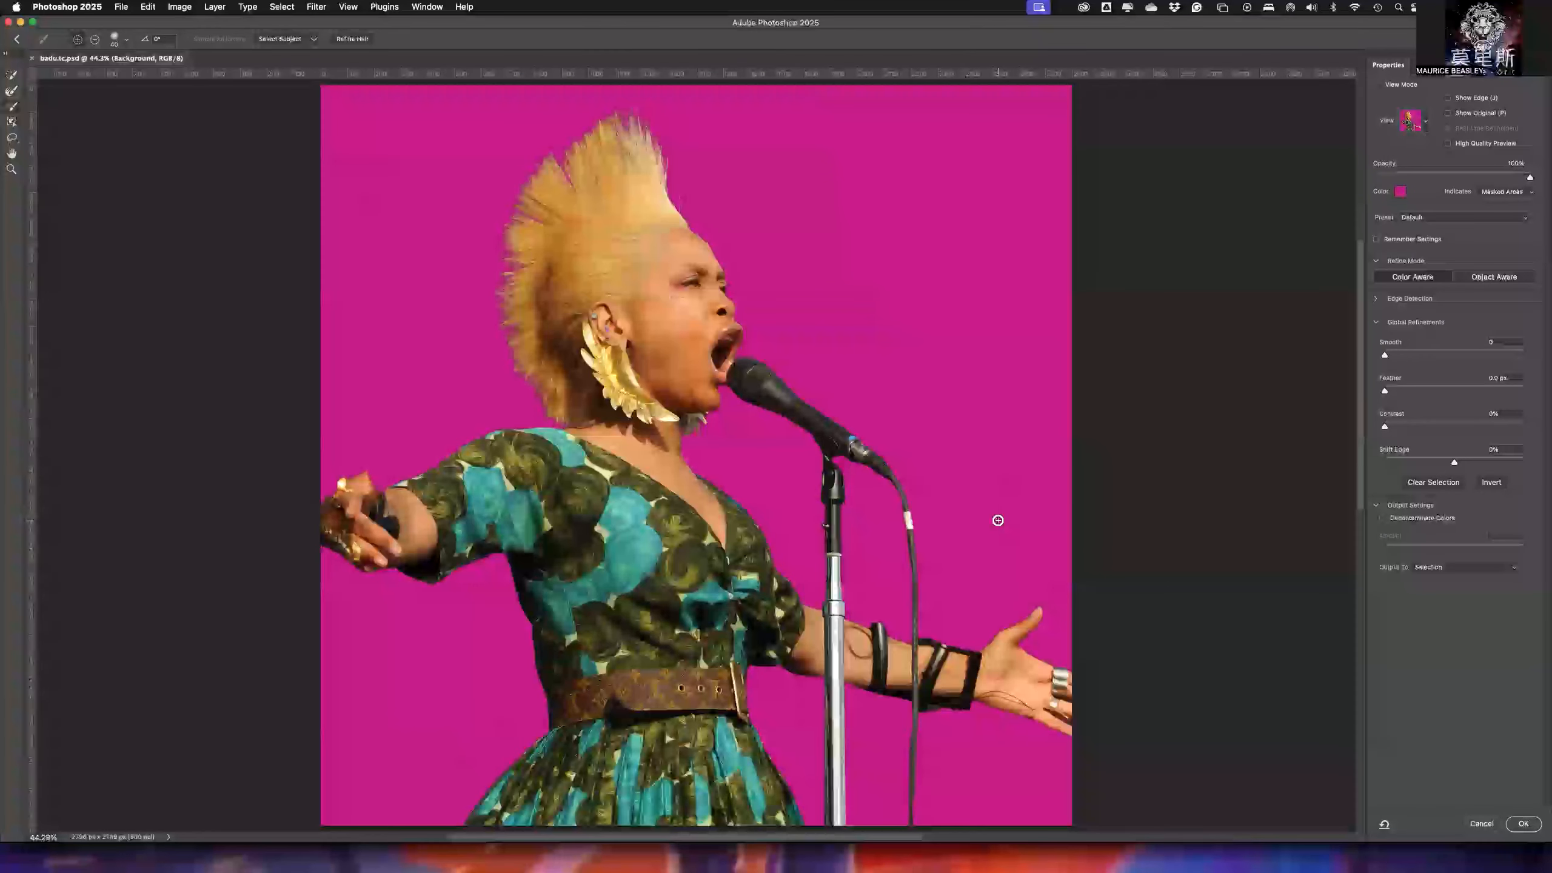